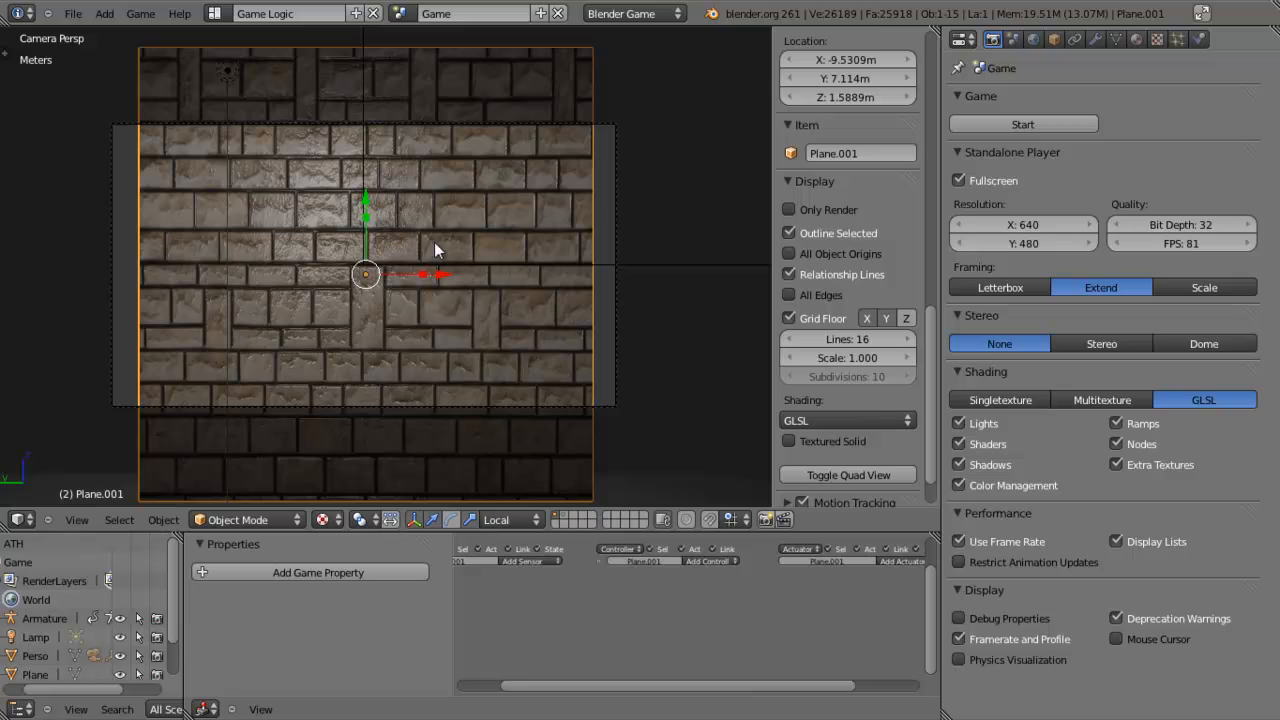
Enlarge the camera view and play the game demo to examine the brick wall from several viewpoints, finally stopping the game.
{"action": "key", "text": "KP_0"}
{"action": "key", "text": "KP_0"}
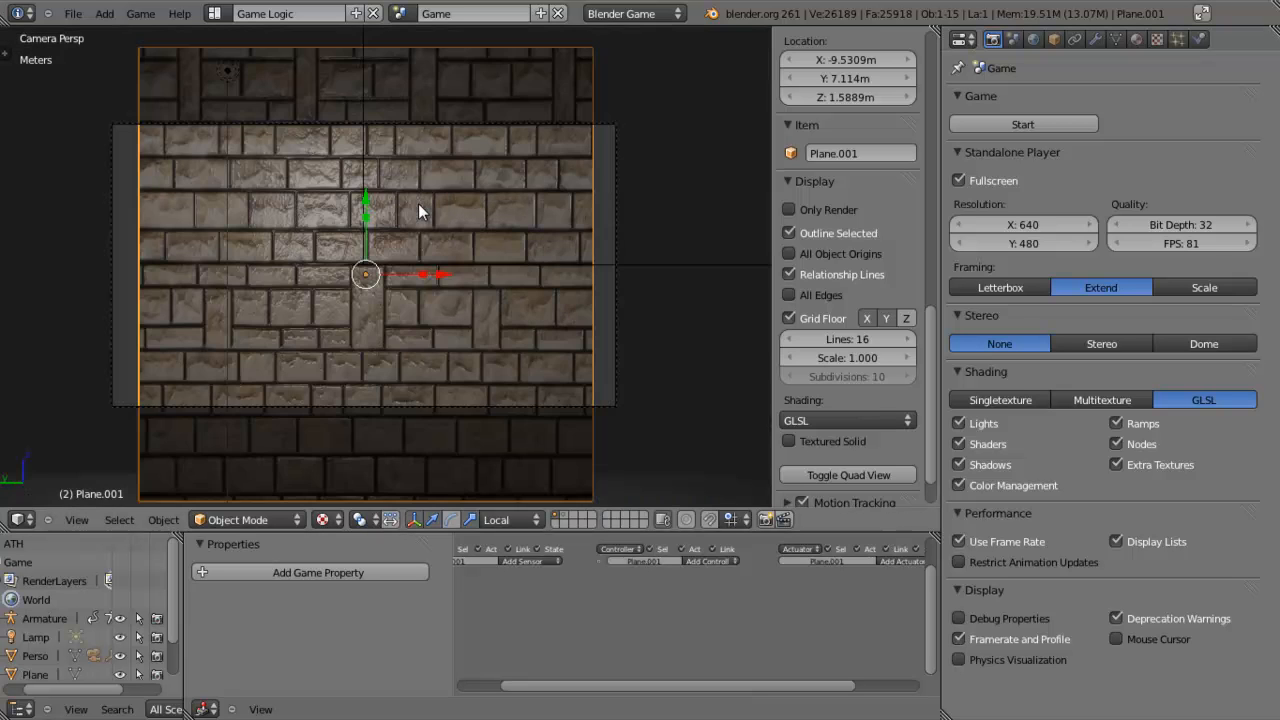
{"action": "scroll", "coordinate": [418, 203], "scroll_direction": "up", "scroll_amount": 2}
{"action": "key", "text": "ctrl+Up"}
{"action": "scroll", "coordinate": [501, 269], "scroll_direction": "down", "scroll_amount": 1}
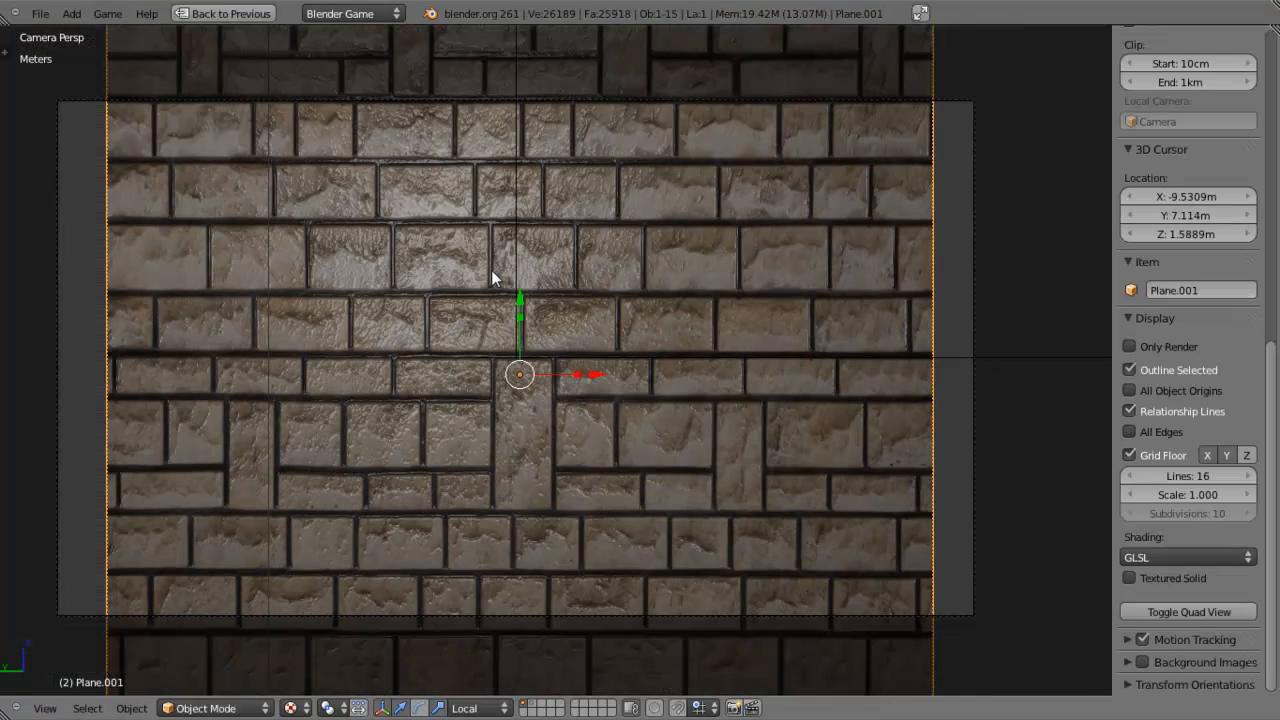
{"action": "scroll", "coordinate": [501, 269], "scroll_direction": "up", "scroll_amount": 1}
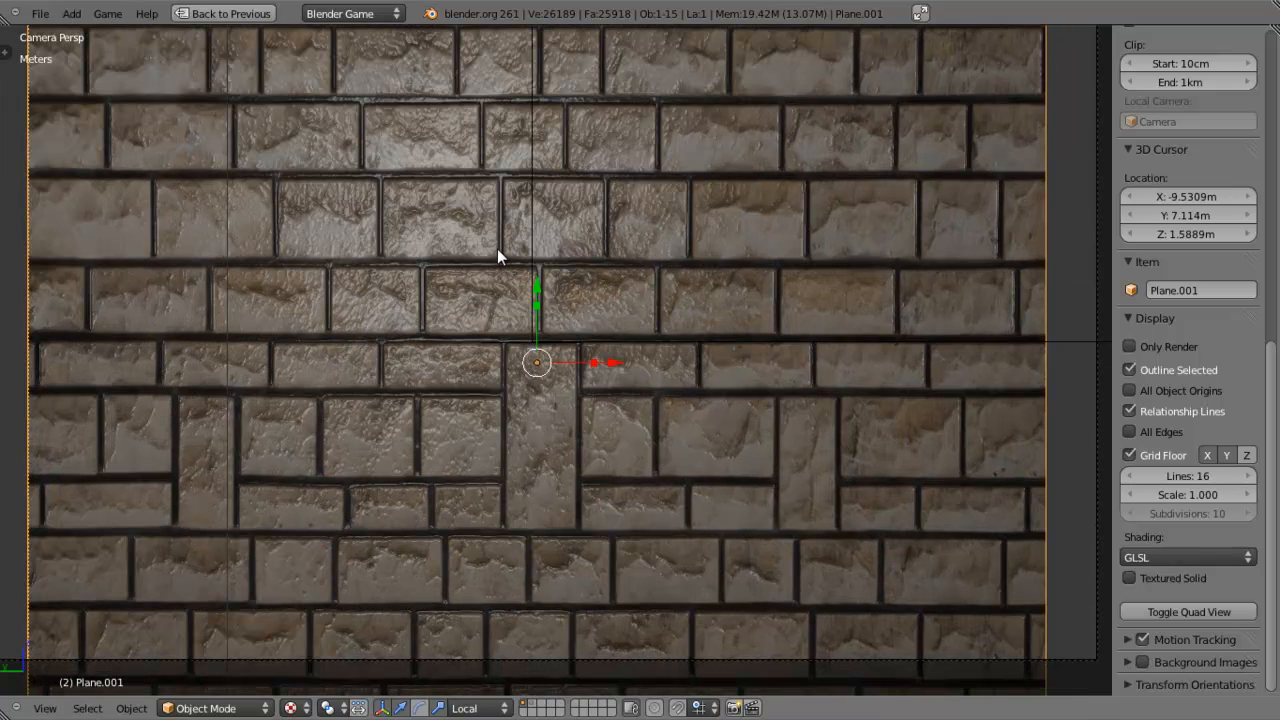
{"action": "key", "text": "p"}
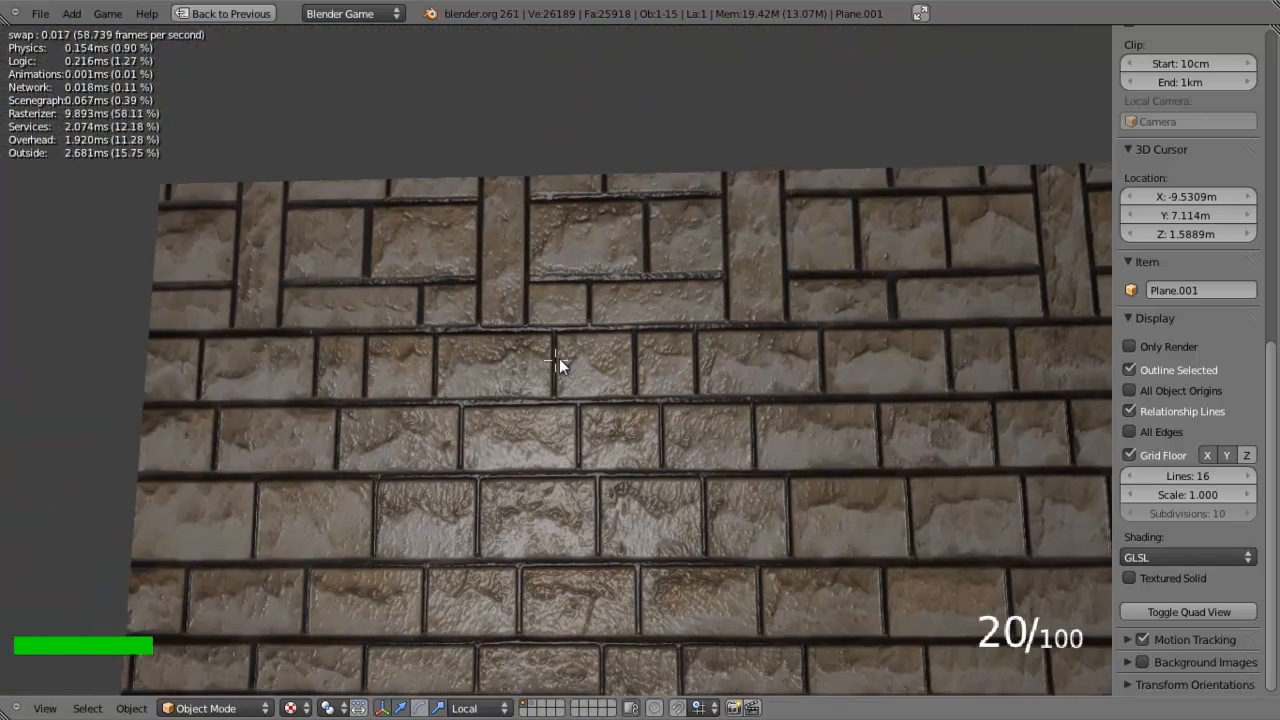
{"action": "left_click", "coordinate": [559, 358]}
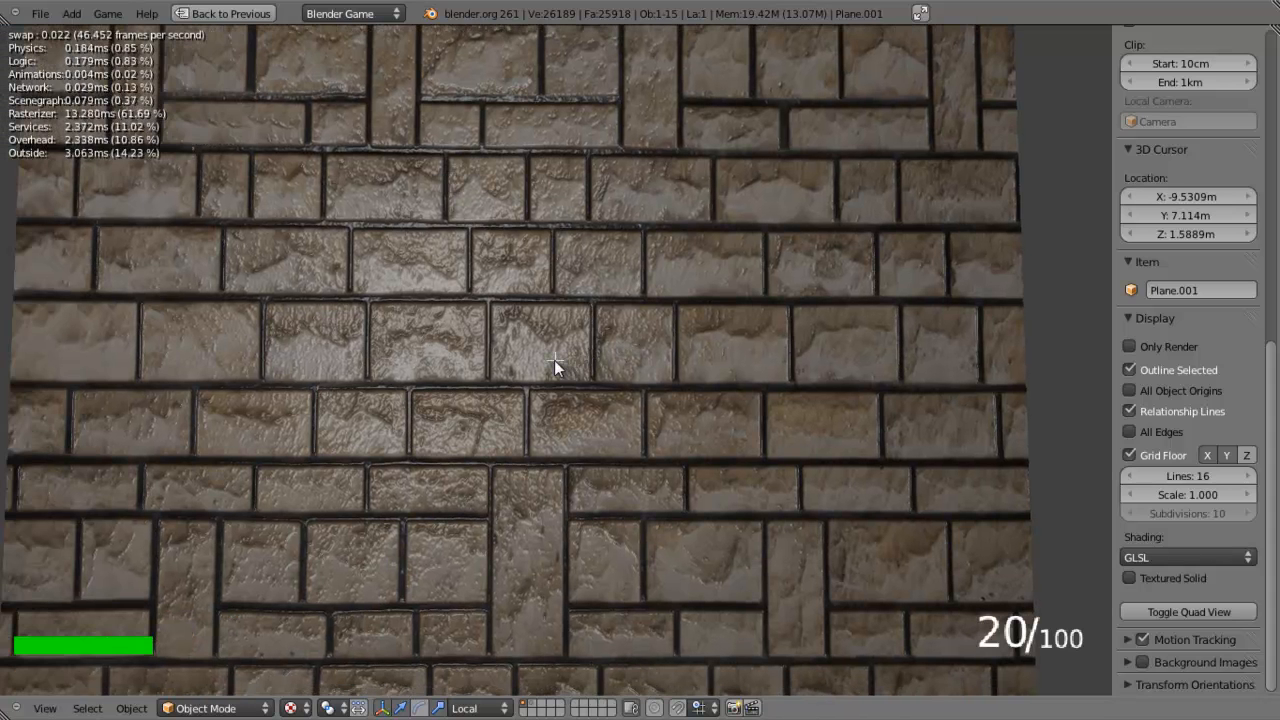
{"action": "left_click", "coordinate": [555, 364]}
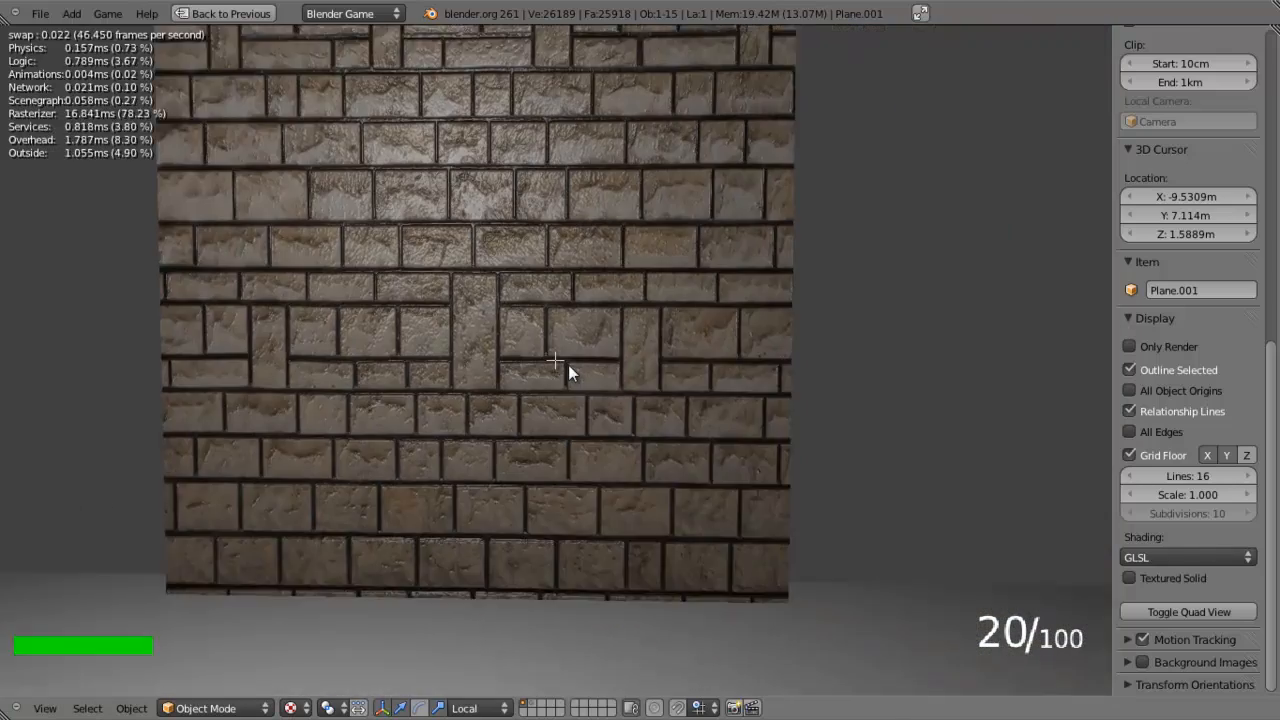
{"action": "key", "text": "Escape"}
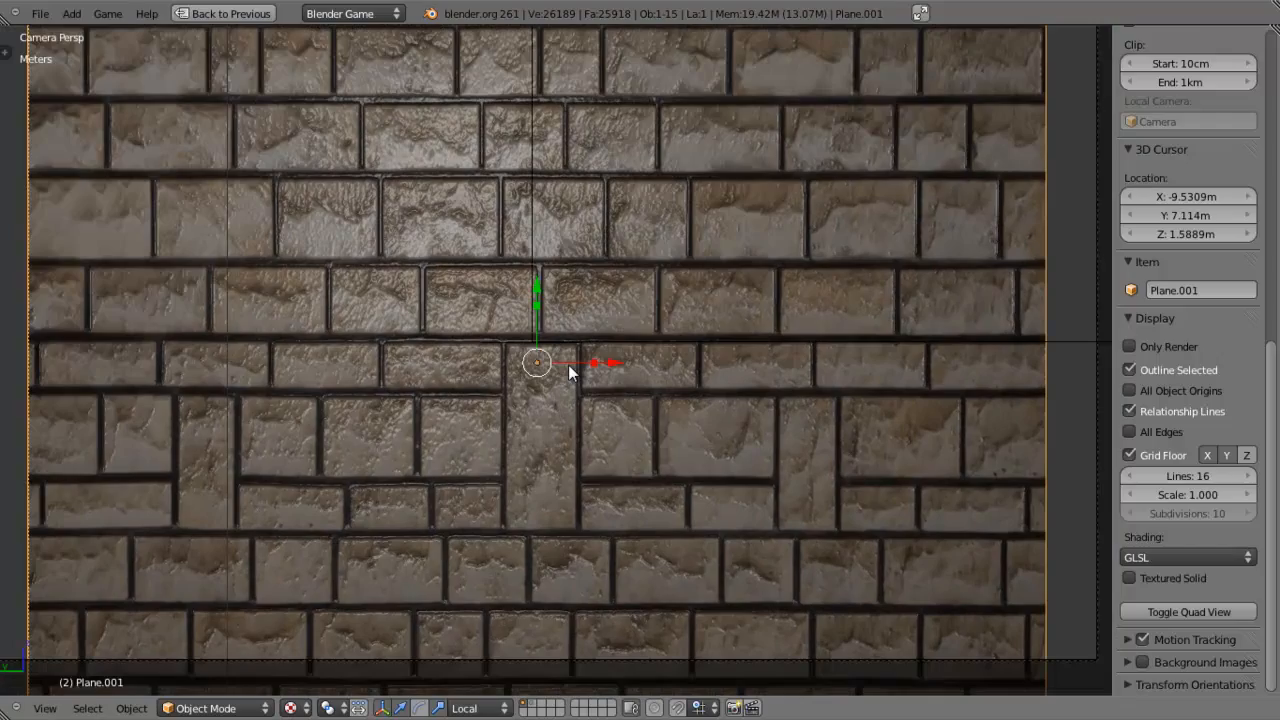
Start a new file and set its engine to Blender Game.
{"action": "left_click", "coordinate": [40, 13]}
{"action": "left_click", "coordinate": [77, 33]}
{"action": "scroll", "coordinate": [676, 354], "scroll_direction": "up", "scroll_amount": 3}
{"action": "middle_click_drag", "start_coordinate": [580, 438], "coordinate": [682, 386]}
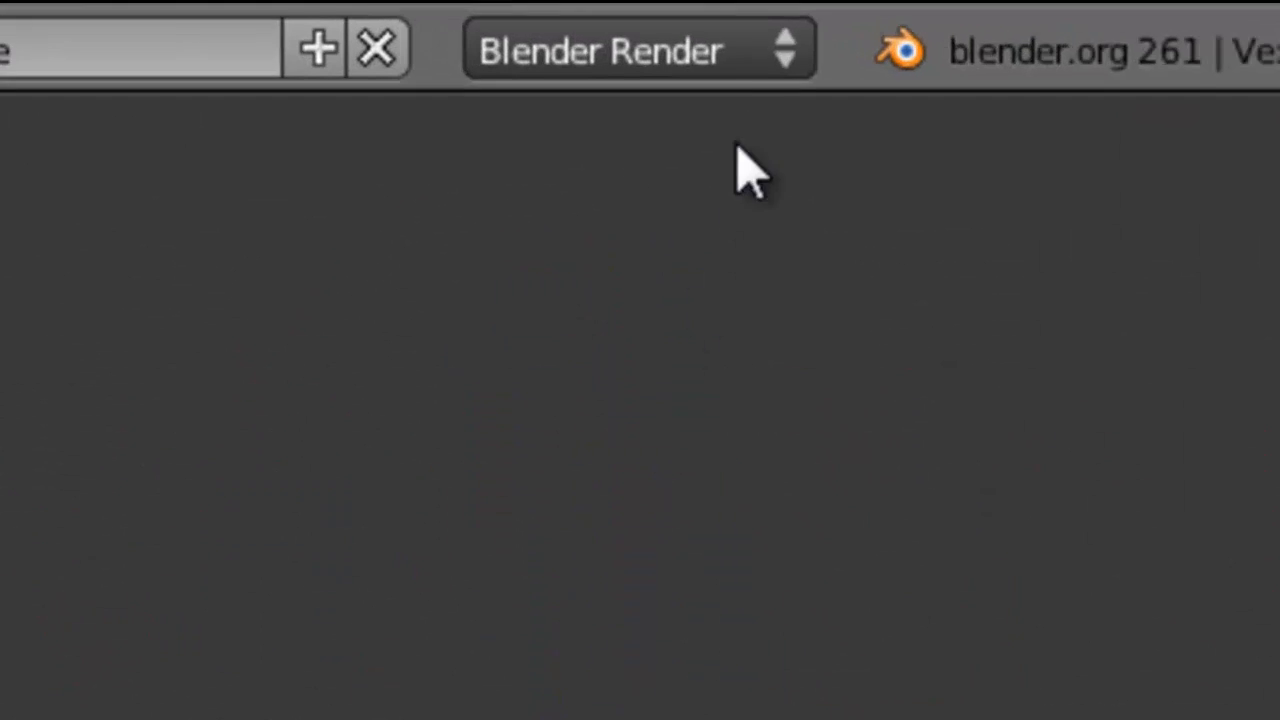
{"action": "left_click", "coordinate": [752, 46]}
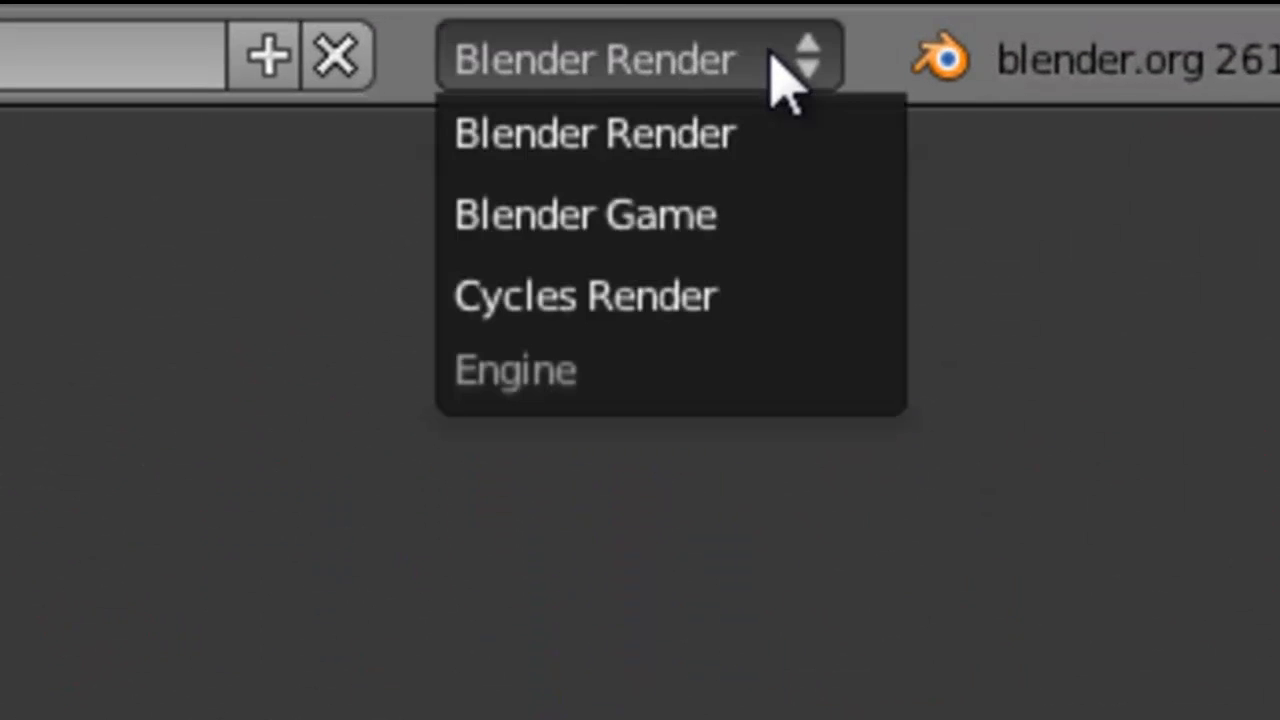
{"action": "left_click", "coordinate": [757, 235]}
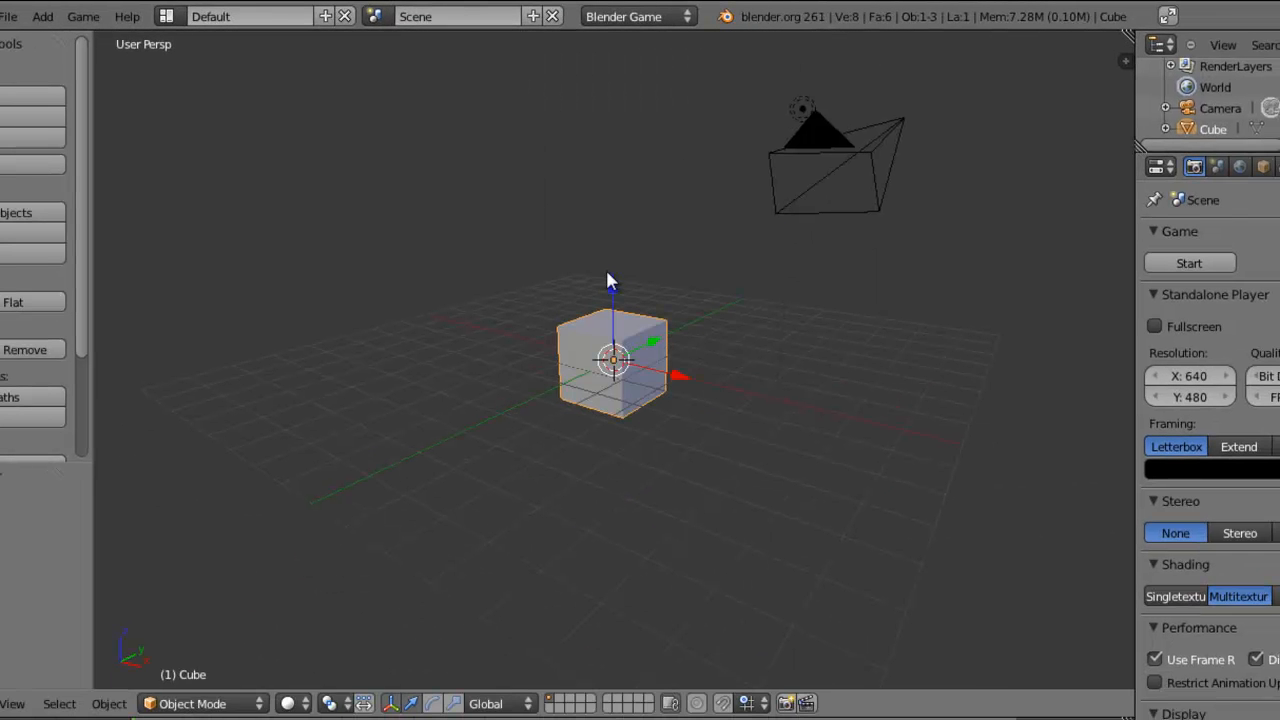
Move the default cube straight up along Z, clear of the grid floor.
{"action": "key", "text": "g"}
{"action": "key", "text": "z"}
{"action": "left_click", "coordinate": [610, 197]}
{"action": "scroll", "coordinate": [567, 415], "scroll_direction": "up", "scroll_amount": 2}
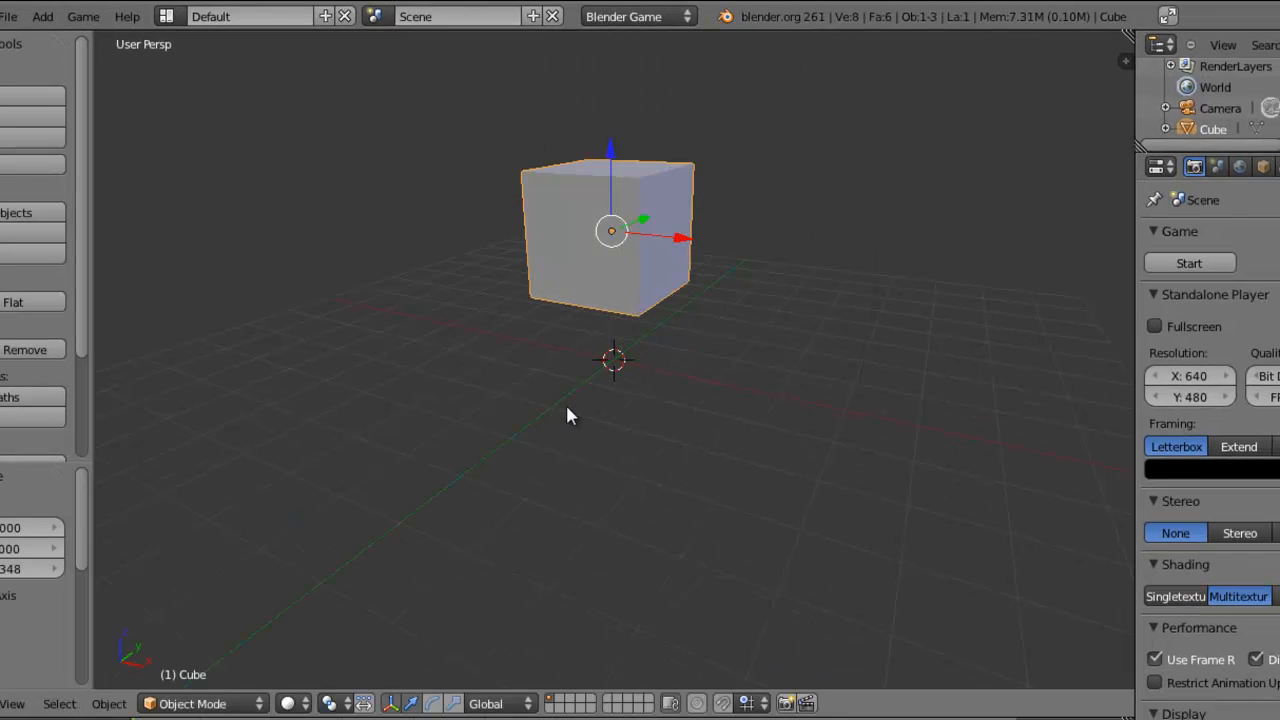
Add a plane at the origin and scale it up beyond the grid to form a large floor.
{"action": "key", "text": "shift+a"}
{"action": "left_click", "coordinate": [631, 409]}
{"action": "scroll", "coordinate": [623, 428], "scroll_direction": "down", "scroll_amount": 3}
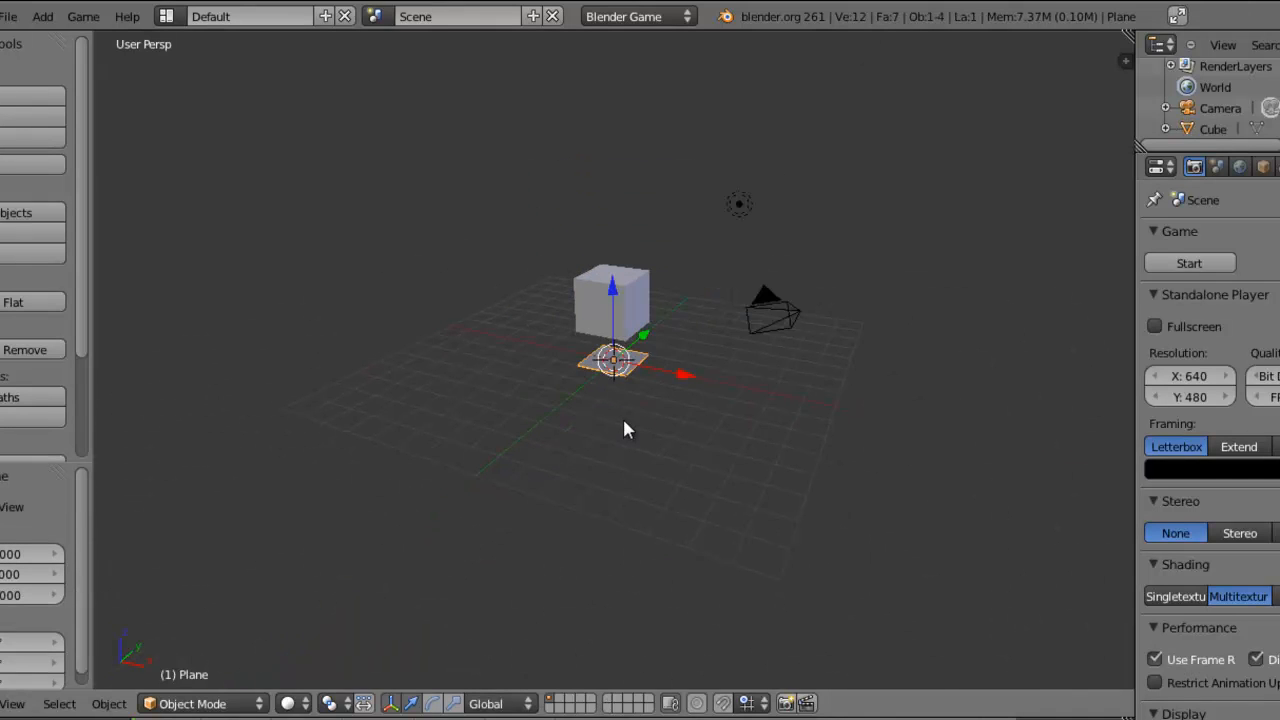
{"action": "key", "text": "s"}
{"action": "left_click", "coordinate": [714, 511]}
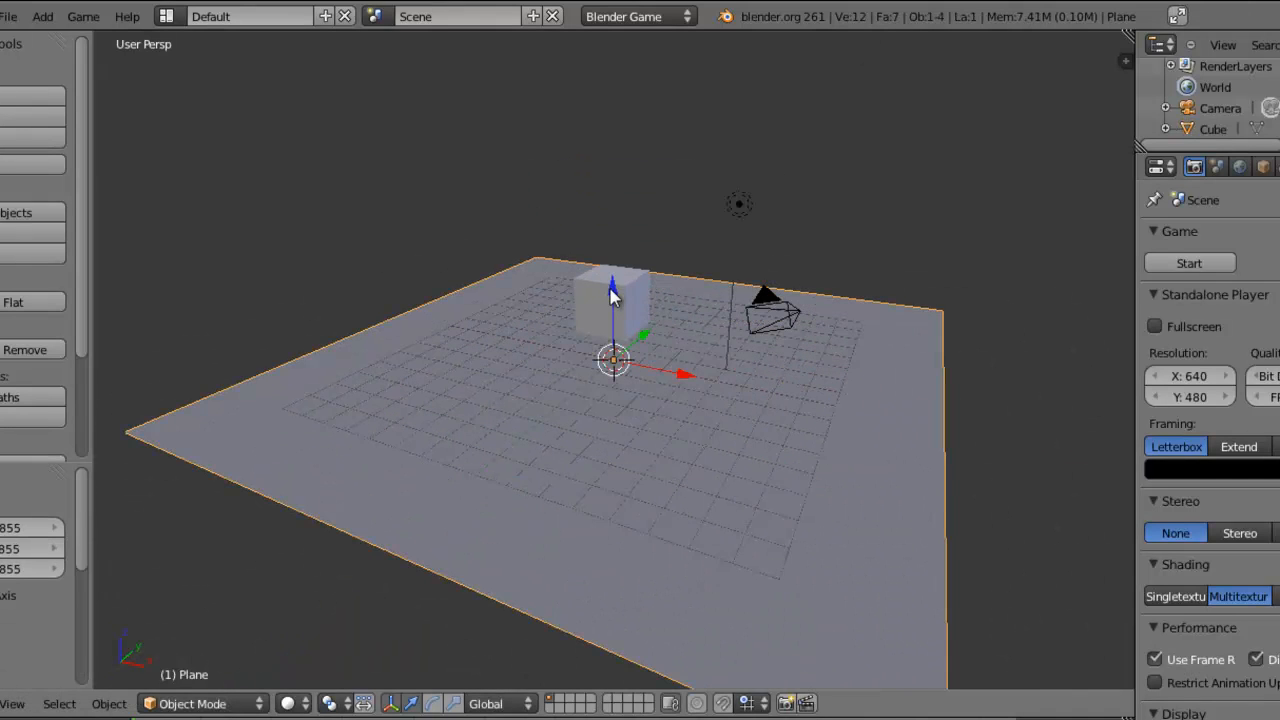
Shrink the cube uniformly, and stretch it along Z by a factor of about 2.69 into a tall block.
{"action": "right_click", "coordinate": [614, 289]}
{"action": "key", "text": "s"}
{"action": "left_click", "coordinate": [673, 348]}
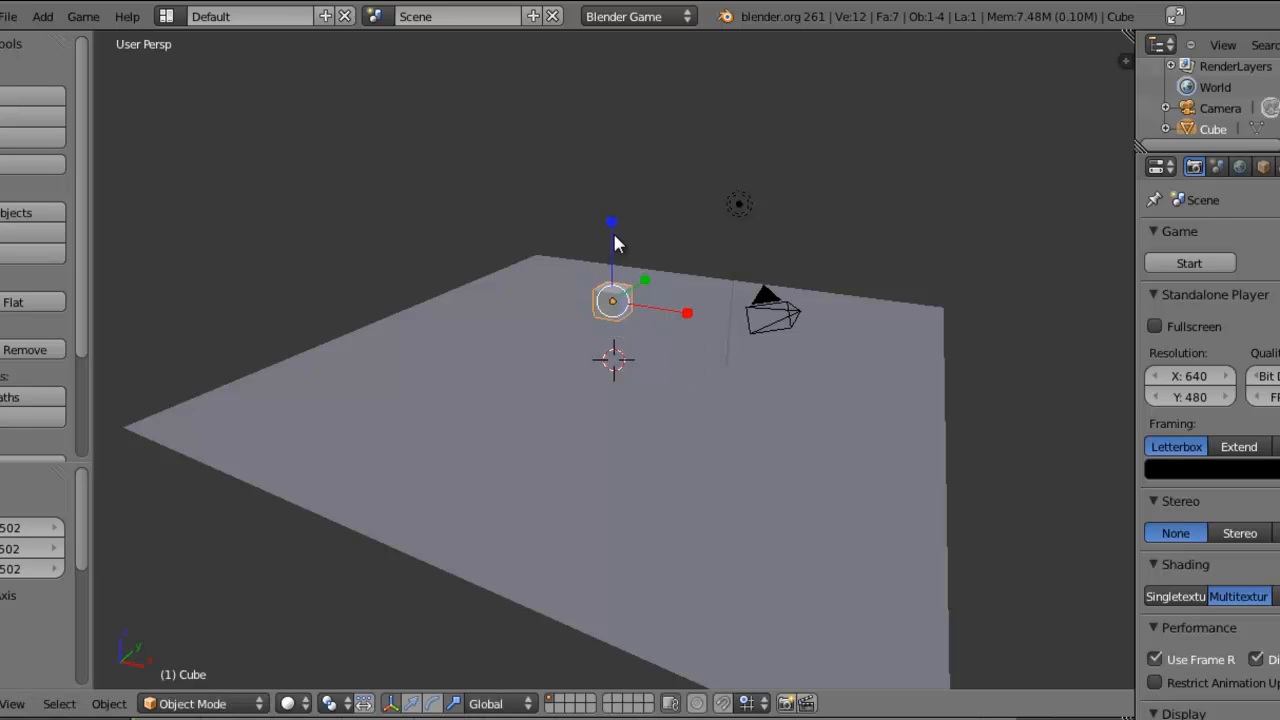
{"action": "key", "text": "s"}
{"action": "key", "text": "z"}
{"action": "left_click", "coordinate": [618, 119]}
{"action": "middle_click_drag", "start_coordinate": [646, 277], "coordinate": [666, 379]}
{"action": "scroll", "coordinate": [598, 415], "scroll_direction": "down", "scroll_amount": 2}
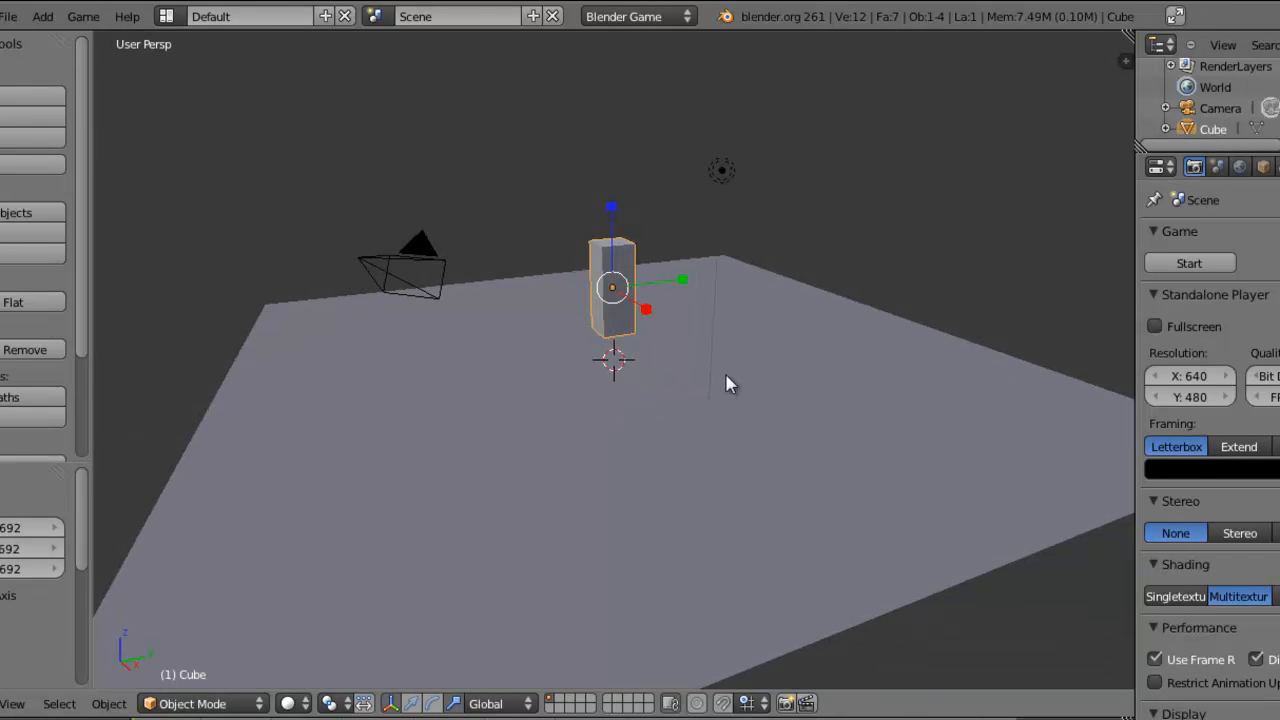
Rename the tall block as Perso.
{"action": "key", "text": "n"}
{"action": "scroll", "coordinate": [1121, 281], "scroll_direction": "down", "scroll_amount": 3}
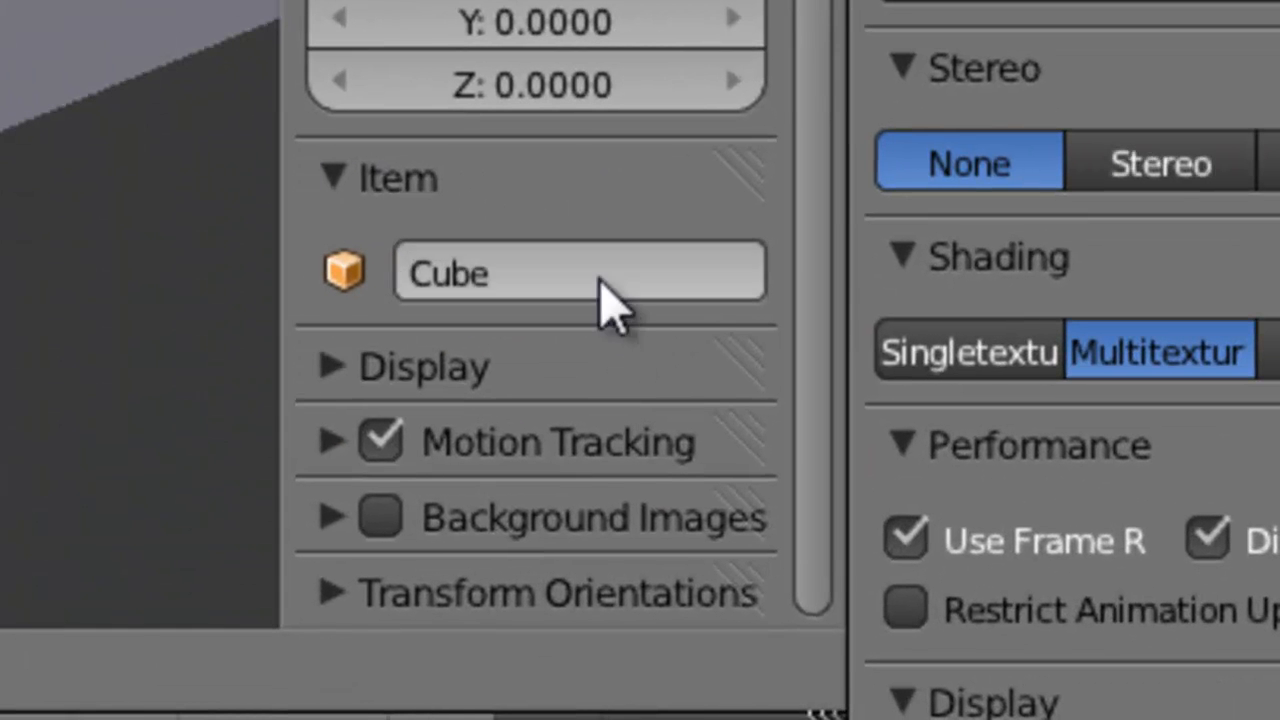
{"action": "left_click", "coordinate": [606, 298]}
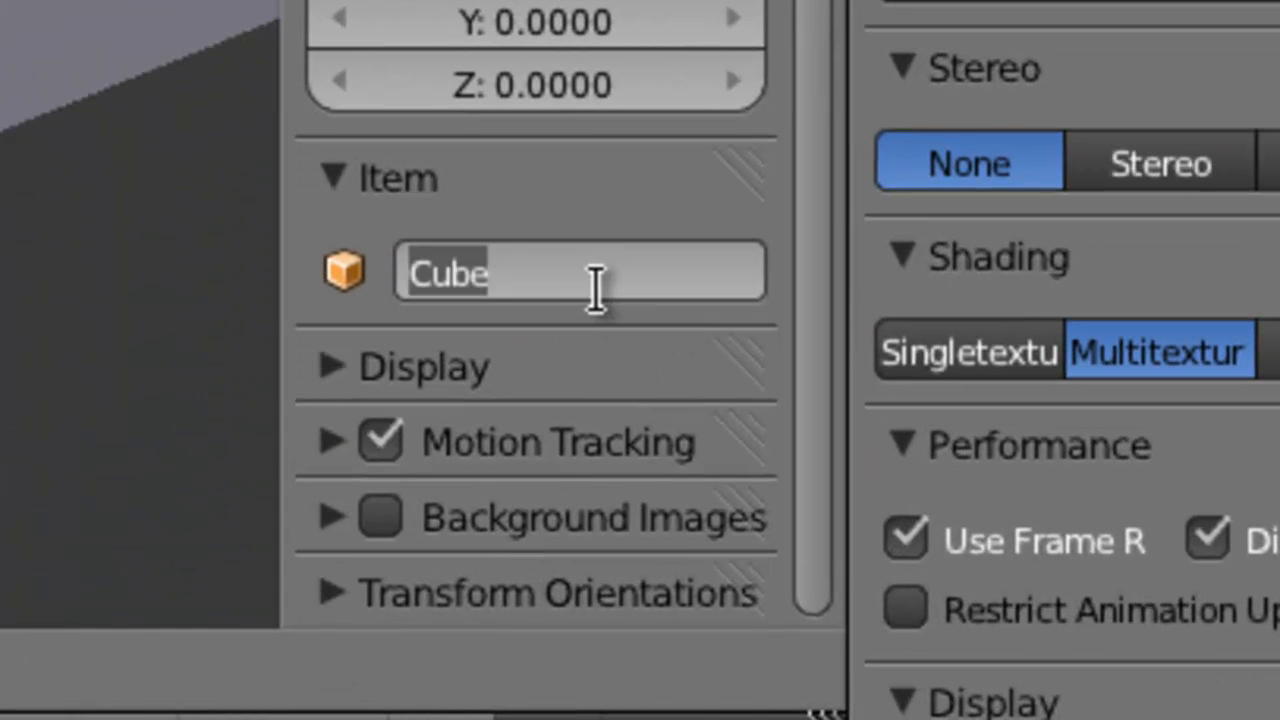
{"action": "type", "text": "Perso"}
{"action": "key", "text": "Return"}
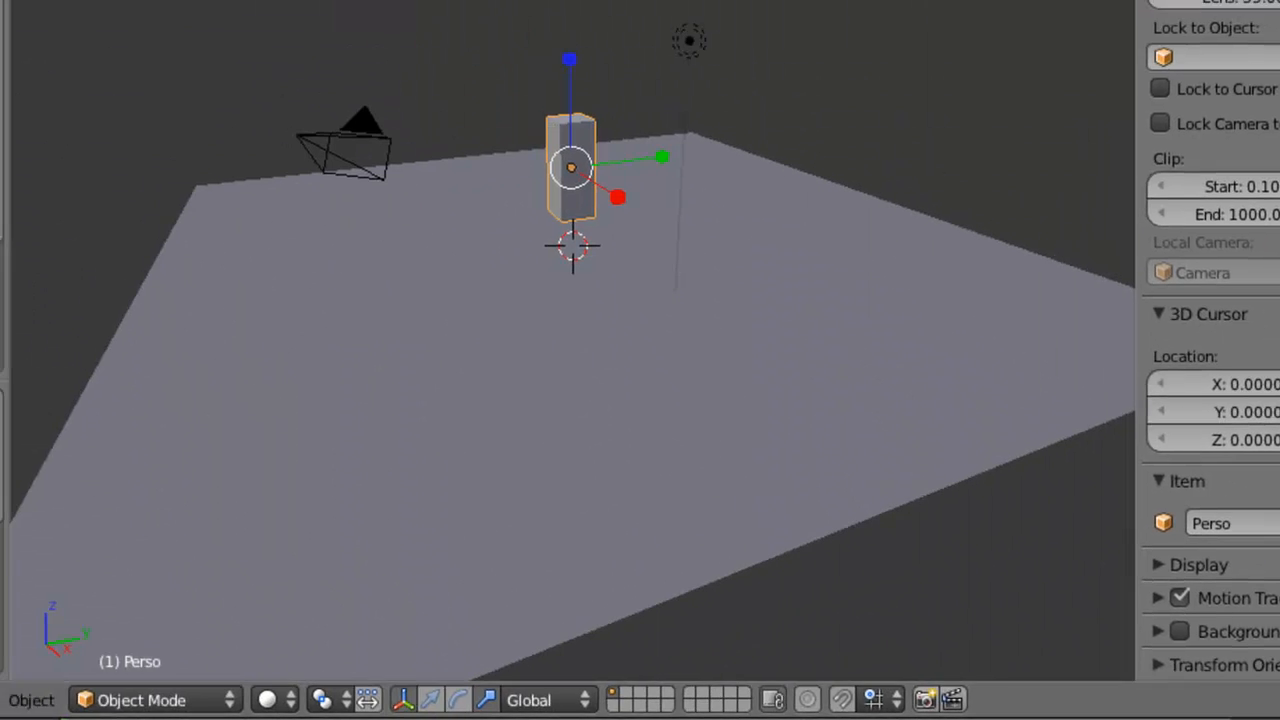
{"action": "key", "text": "n"}
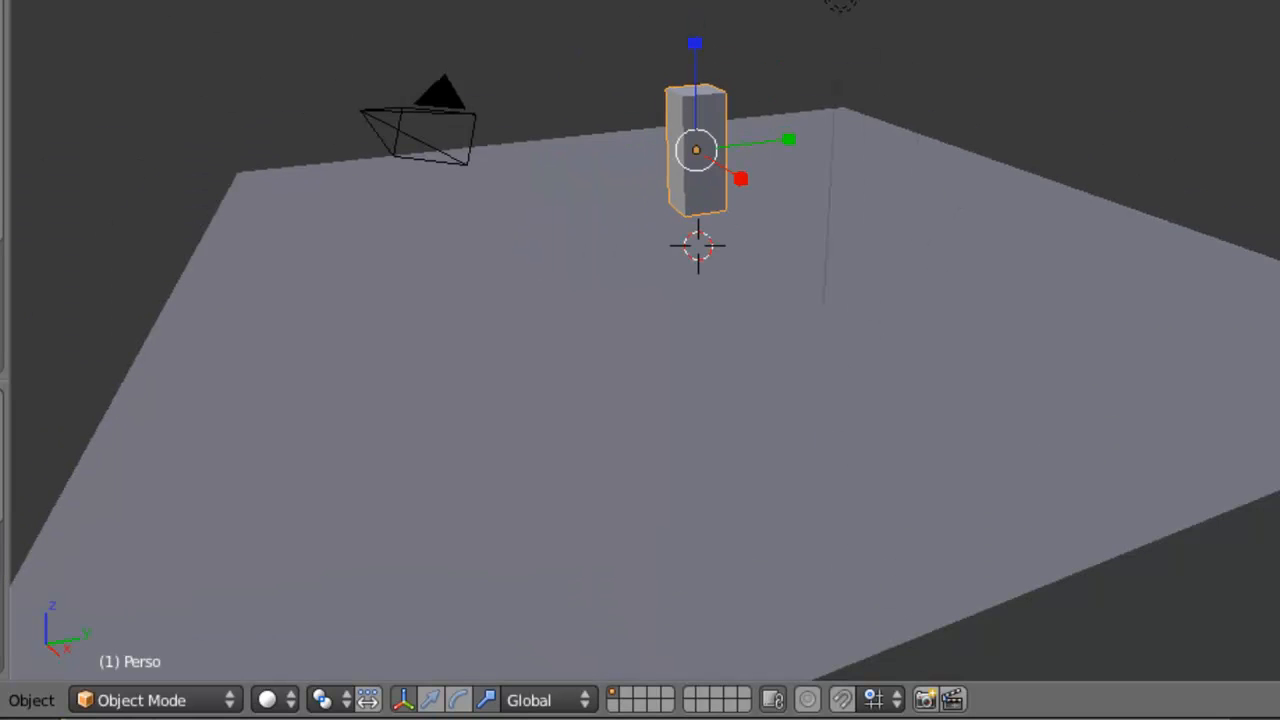
{"action": "left_click_drag", "start_coordinate": [936, 712], "coordinate": [928, 655]}
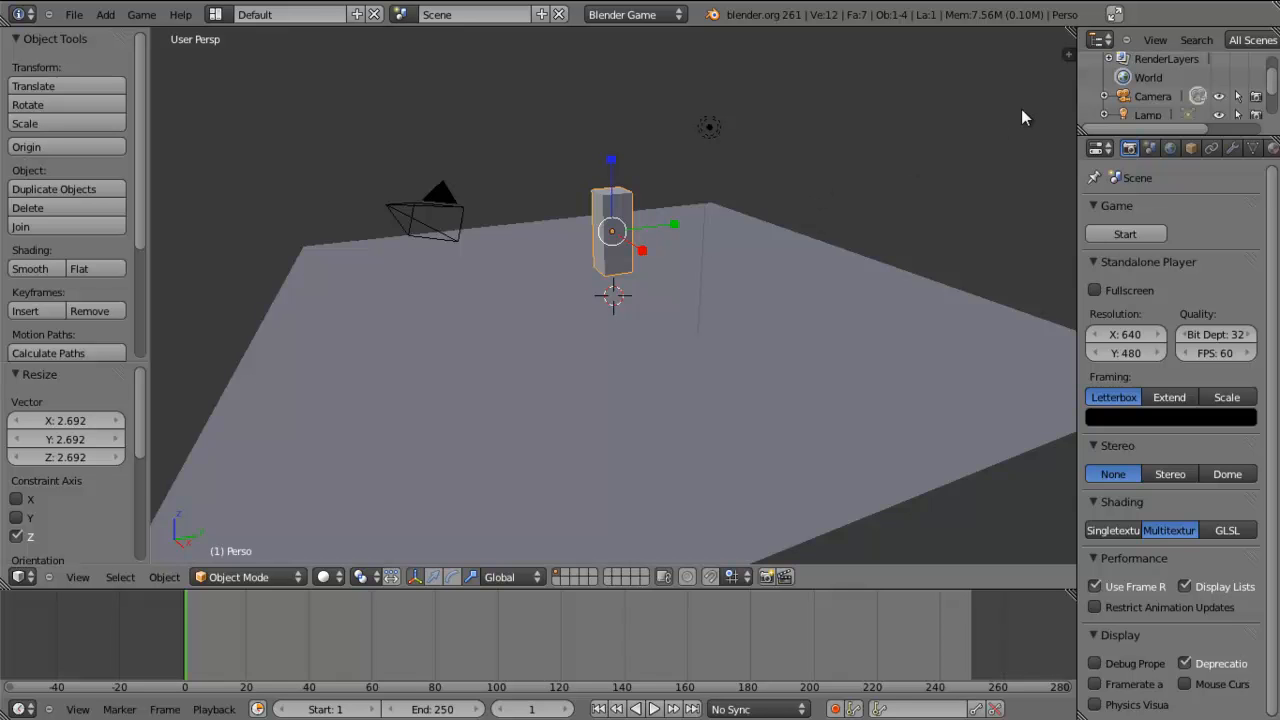
{"action": "scroll", "coordinate": [628, 206], "scroll_direction": "up", "scroll_amount": 2}
{"action": "scroll", "coordinate": [628, 207], "scroll_direction": "down", "scroll_amount": 2}
{"action": "middle_click_drag", "start_coordinate": [640, 277], "coordinate": [654, 340]}
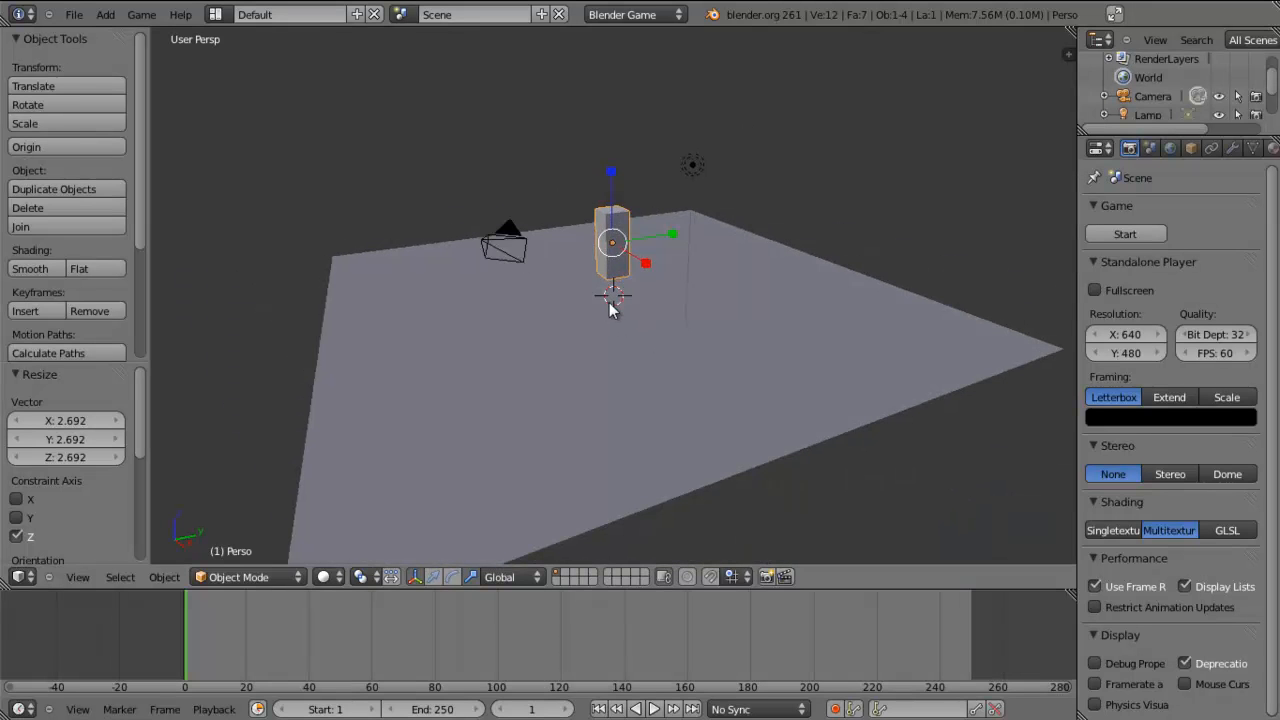
{"action": "middle_click_drag", "start_coordinate": [573, 283], "coordinate": [507, 264]}
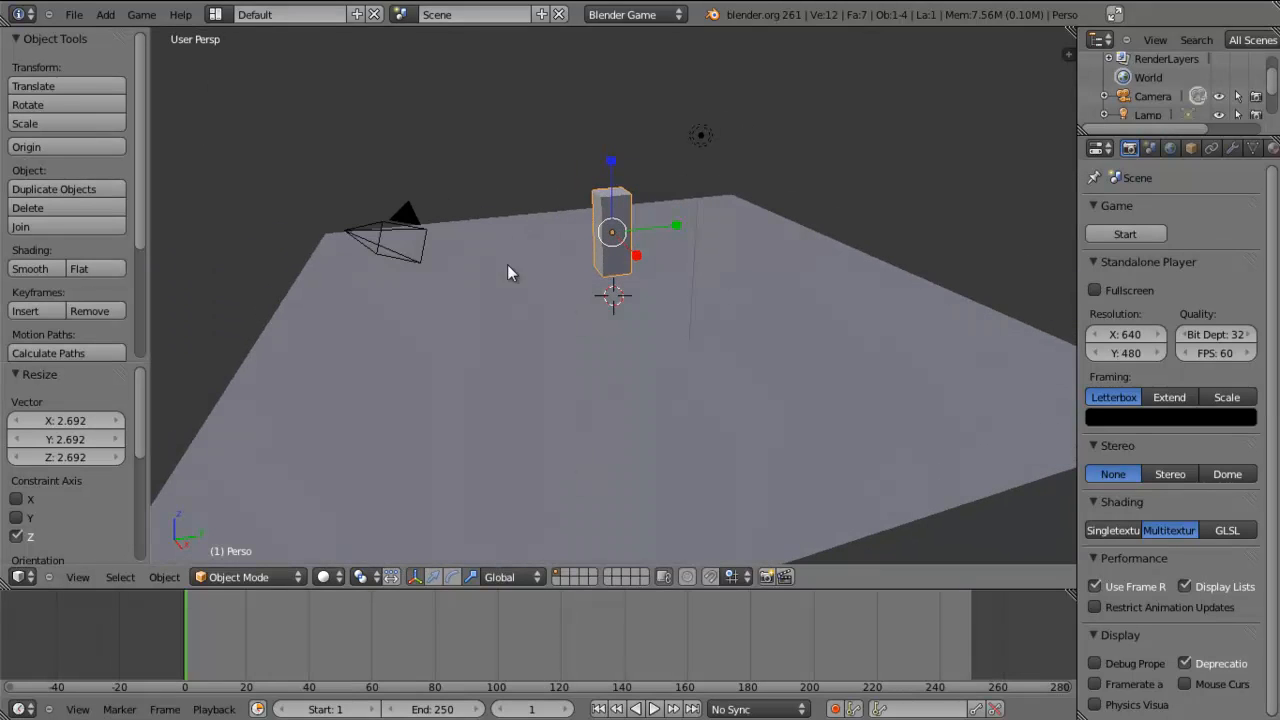
Select the camera and clear its rotation and location so it sits unrotated at the origin.
{"action": "right_click", "coordinate": [416, 229]}
{"action": "middle_click_drag", "start_coordinate": [415, 228], "coordinate": [660, 283]}
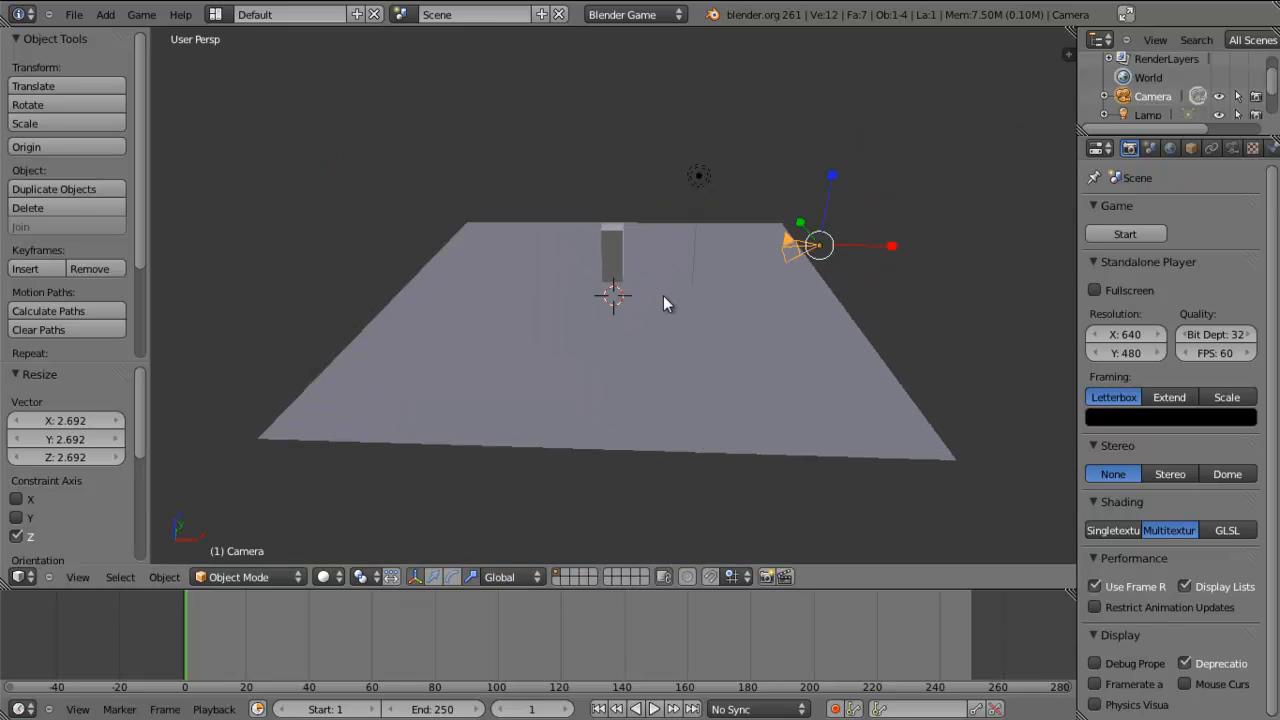
{"action": "scroll", "coordinate": [663, 295], "scroll_direction": "up", "scroll_amount": 2}
{"action": "scroll", "coordinate": [663, 295], "scroll_direction": "down", "scroll_amount": 2}
{"action": "scroll", "coordinate": [716, 305], "scroll_direction": "up", "scroll_amount": 2}
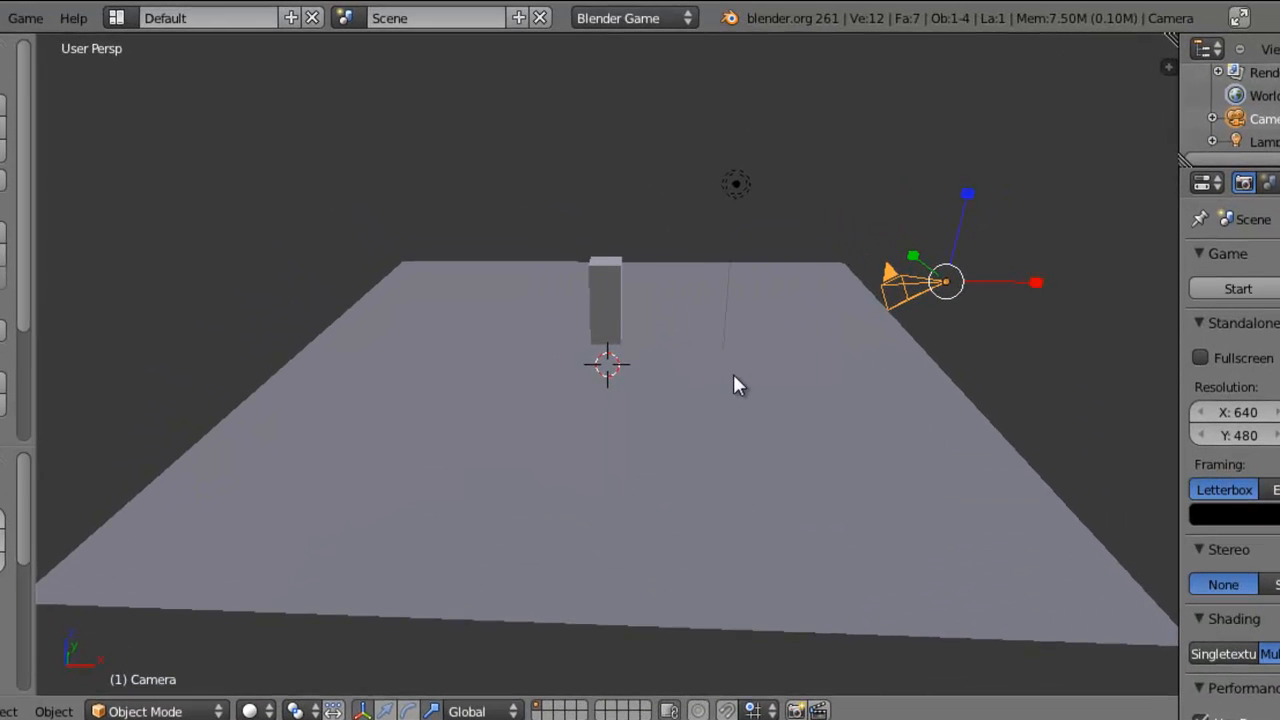
{"action": "key", "text": "alt+r"}
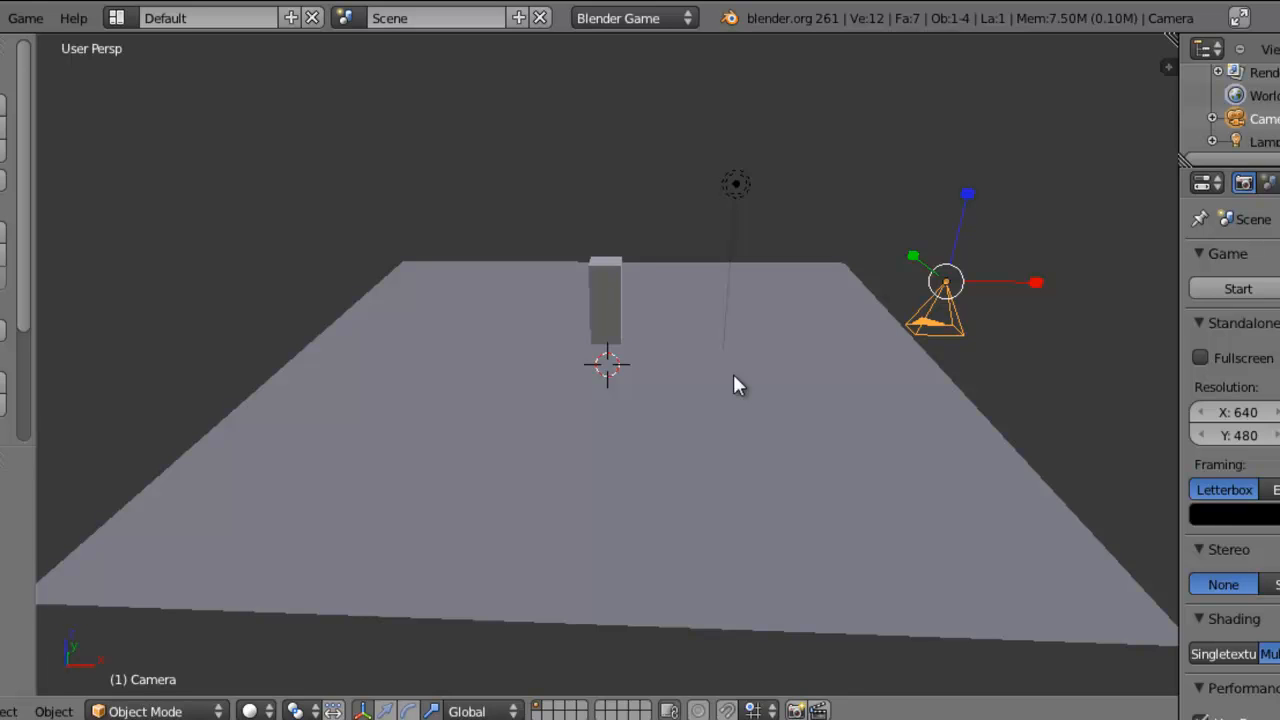
{"action": "key", "text": "alt+g"}
Enable the translate manipulator and raise the camera along Z to just above the Perso block.
{"action": "left_click", "coordinate": [385, 711]}
{"action": "left_click_drag", "start_coordinate": [607, 275], "coordinate": [607, 178]}
{"action": "scroll", "coordinate": [637, 301], "scroll_direction": "up", "scroll_amount": 3}
{"action": "middle_click_drag", "start_coordinate": [637, 301], "coordinate": [605, 360]}
{"action": "scroll", "coordinate": [605, 360], "scroll_direction": "down", "scroll_amount": 3}
{"action": "middle_click_drag", "start_coordinate": [591, 246], "coordinate": [600, 100]}
{"action": "left_click_drag", "start_coordinate": [602, 92], "coordinate": [606, 82]}
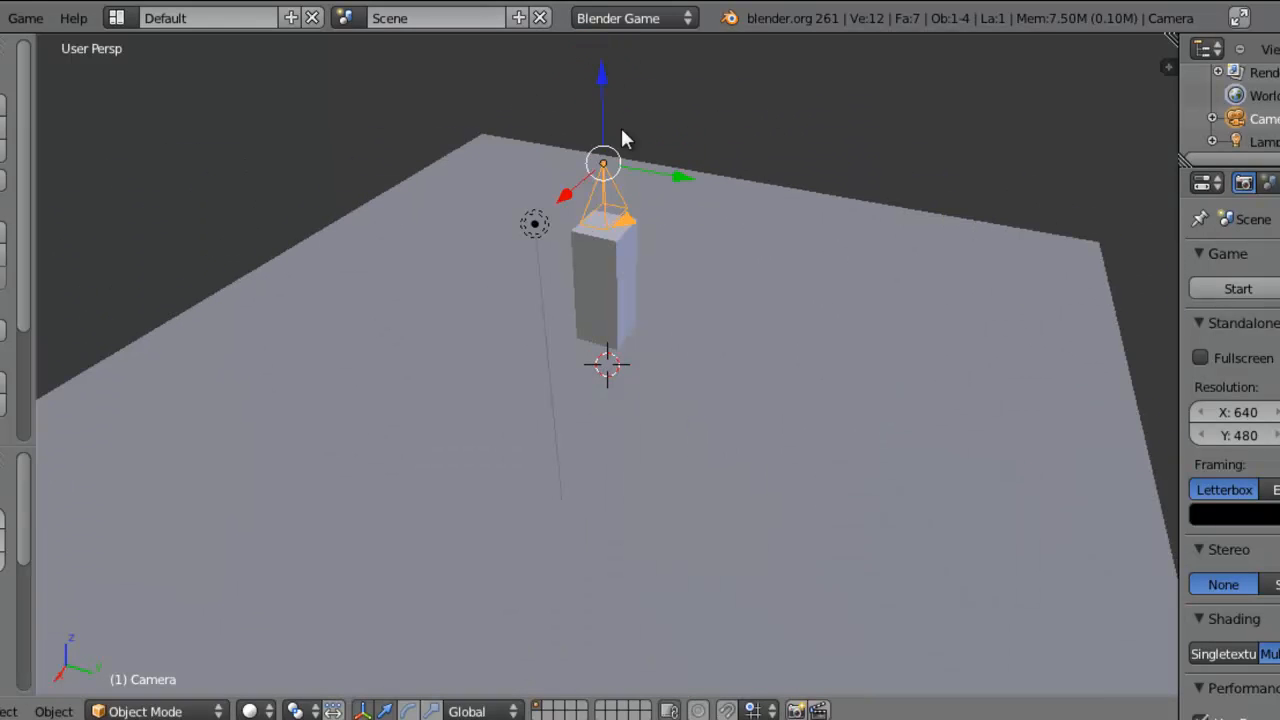
Select the Perso block, set the transform orientation to Local, and examine its axes from several angles.
{"action": "scroll", "coordinate": [666, 294], "scroll_direction": "down", "scroll_amount": 5}
{"action": "scroll", "coordinate": [629, 315], "scroll_direction": "up", "scroll_amount": 4}
{"action": "middle_click_drag", "start_coordinate": [587, 400], "coordinate": [597, 290]}
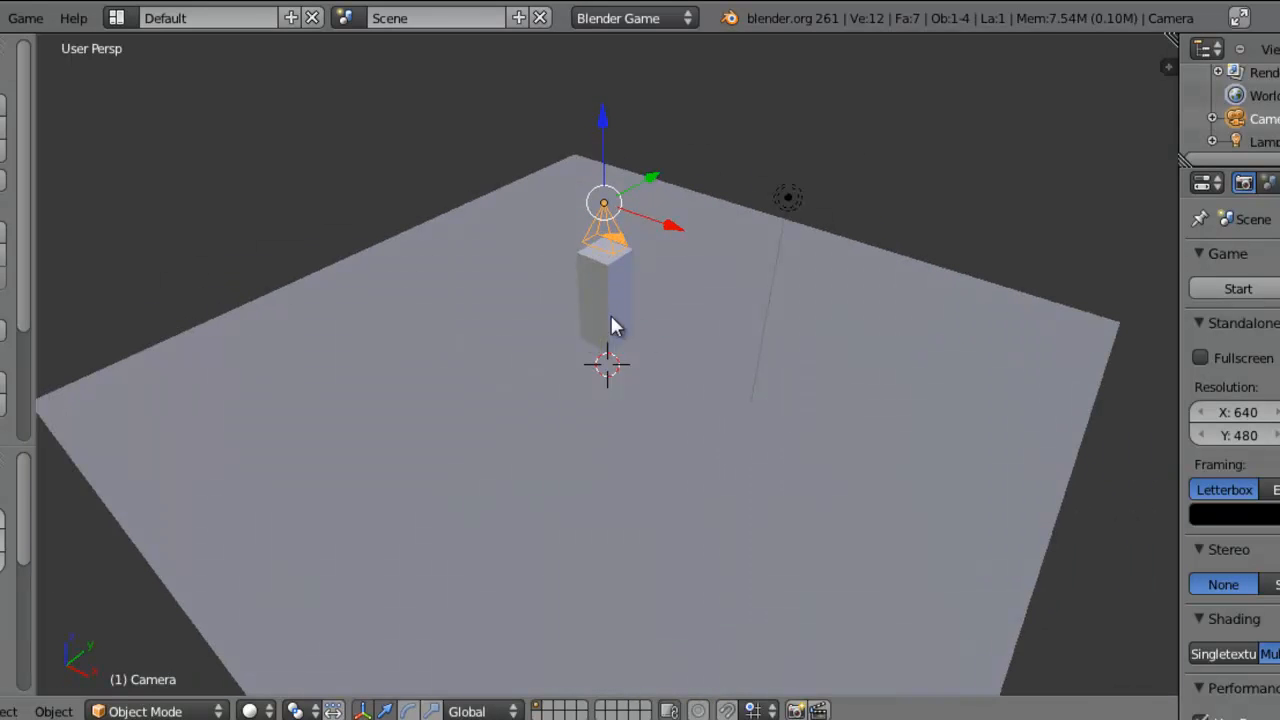
{"action": "right_click", "coordinate": [612, 319]}
{"action": "middle_click_drag", "start_coordinate": [551, 460], "coordinate": [640, 600]}
{"action": "left_click", "coordinate": [480, 711]}
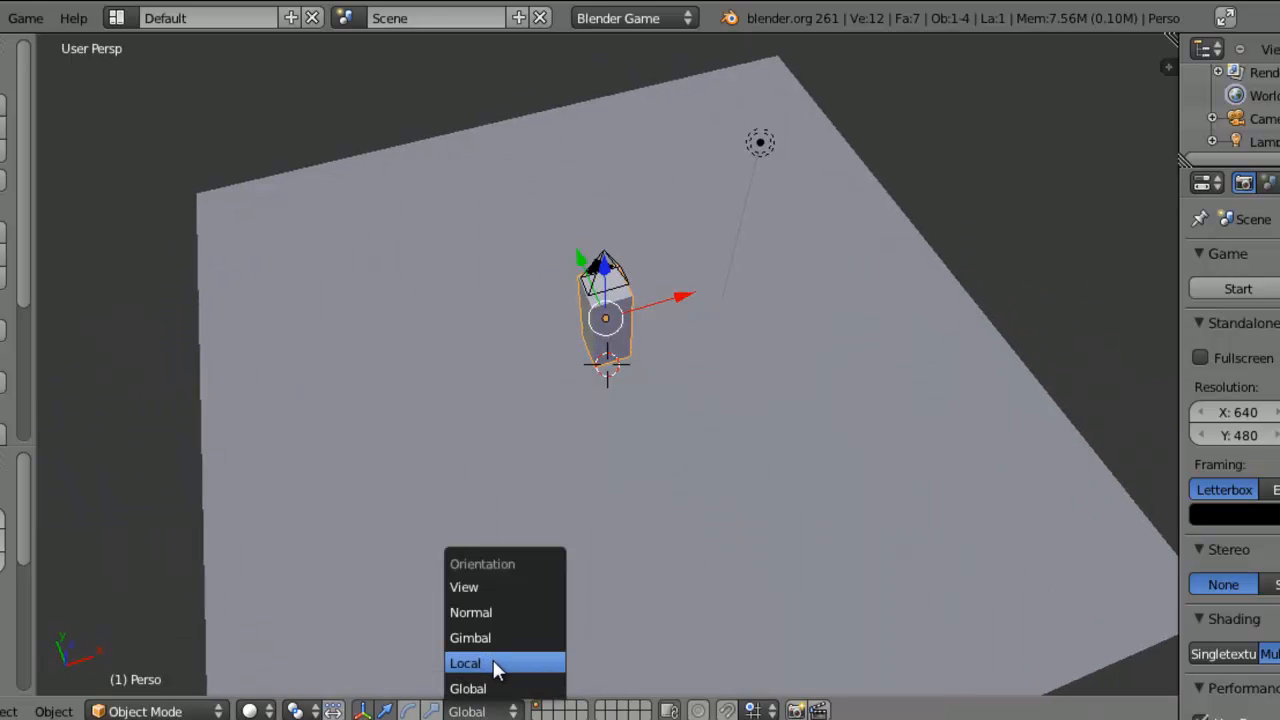
{"action": "left_click", "coordinate": [497, 663]}
{"action": "middle_click_drag", "start_coordinate": [497, 660], "coordinate": [594, 430]}
{"action": "scroll", "coordinate": [604, 425], "scroll_direction": "up", "scroll_amount": 2}
{"action": "scroll", "coordinate": [605, 425], "scroll_direction": "down", "scroll_amount": 3}
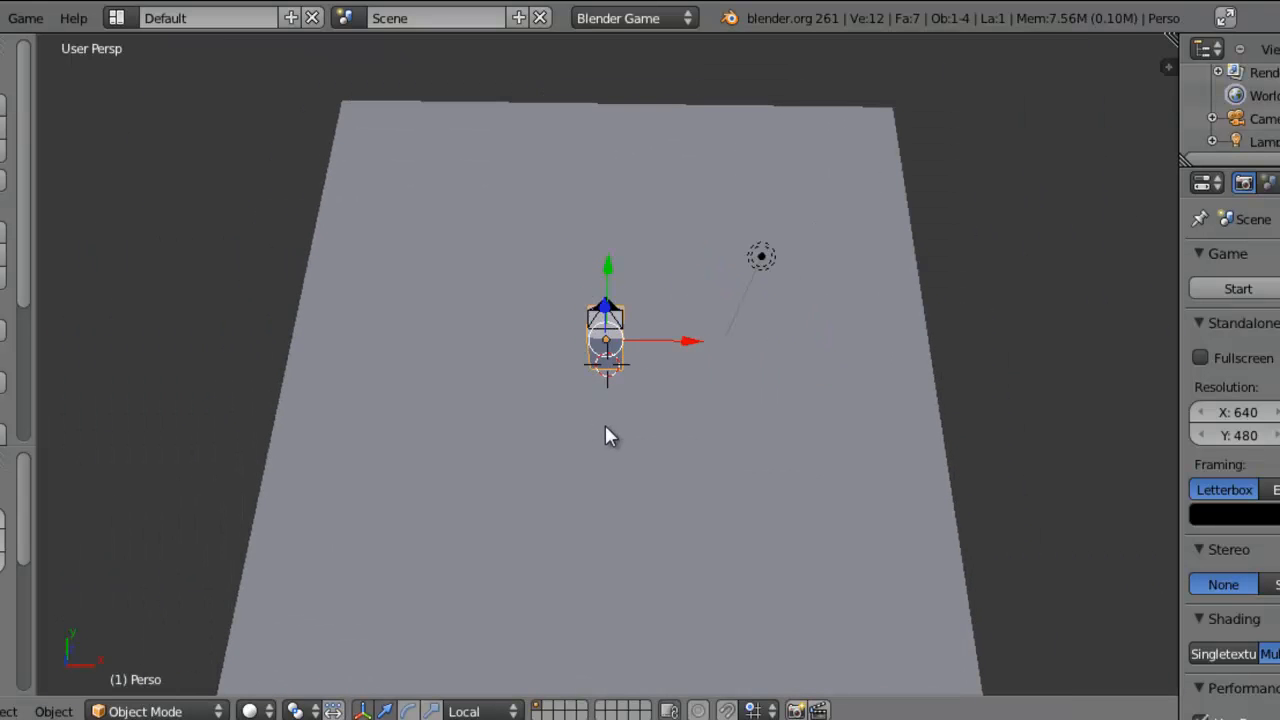
{"action": "middle_click_drag", "start_coordinate": [709, 434], "coordinate": [559, 372]}
{"action": "middle_click_drag", "start_coordinate": [792, 460], "coordinate": [597, 494]}
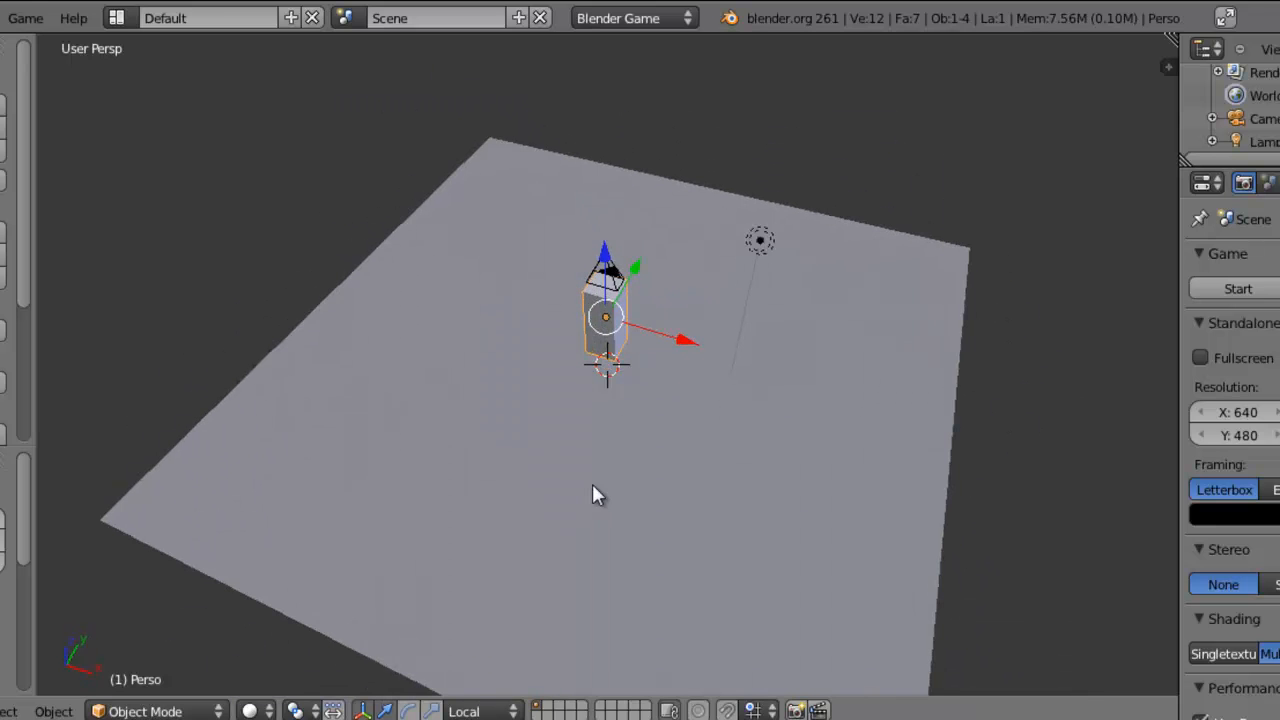
Select the camera and rotate it in the orthographic right view until it looks horizontally along positive Y.
{"action": "right_click", "coordinate": [610, 275]}
{"action": "scroll", "coordinate": [575, 382], "scroll_direction": "up", "scroll_amount": 2}
{"action": "right_click", "coordinate": [612, 332]}
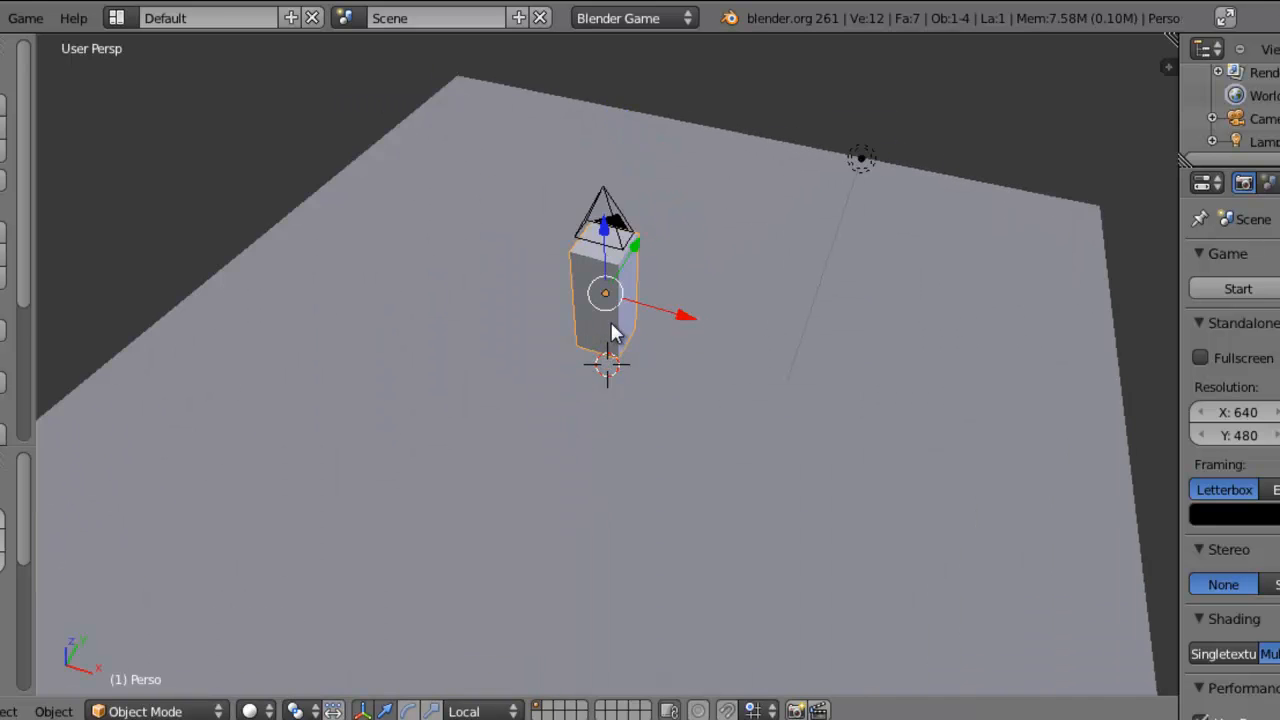
{"action": "right_click", "coordinate": [618, 335]}
{"action": "key", "text": "KP_3"}
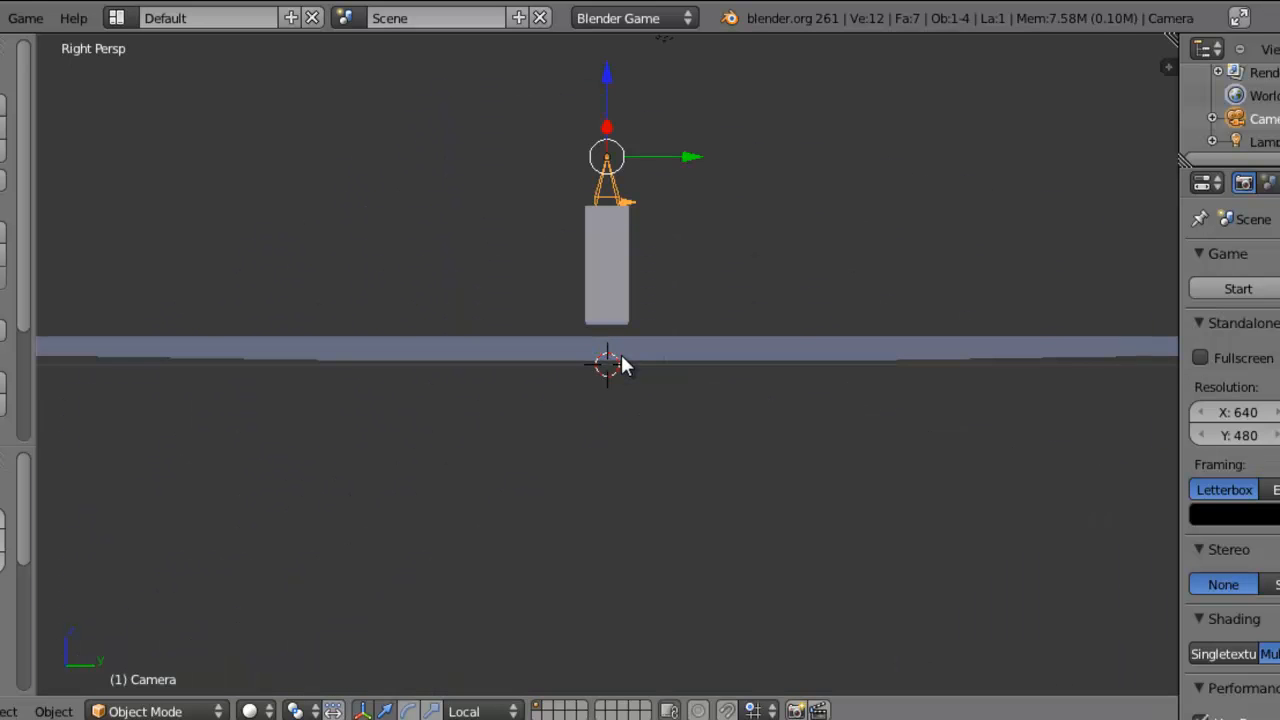
{"action": "key", "text": "KP_5"}
{"action": "key", "text": "r"}
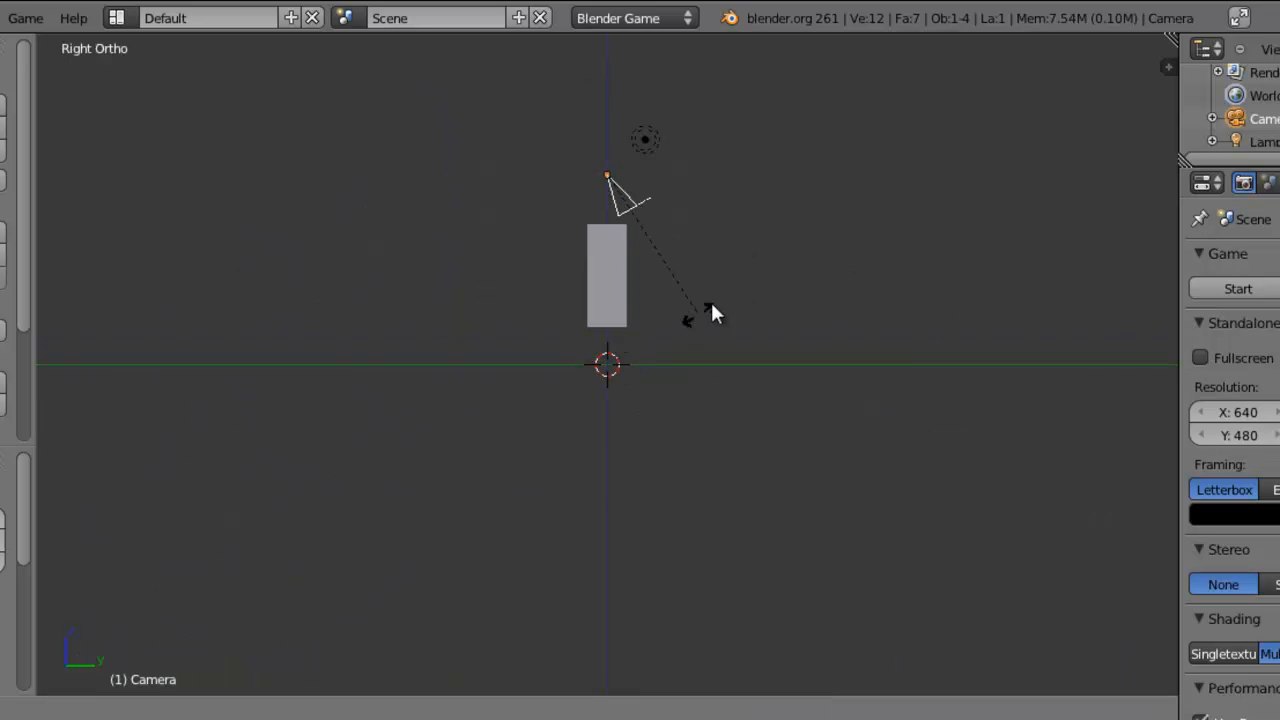
{"action": "left_click", "coordinate": [722, 161]}
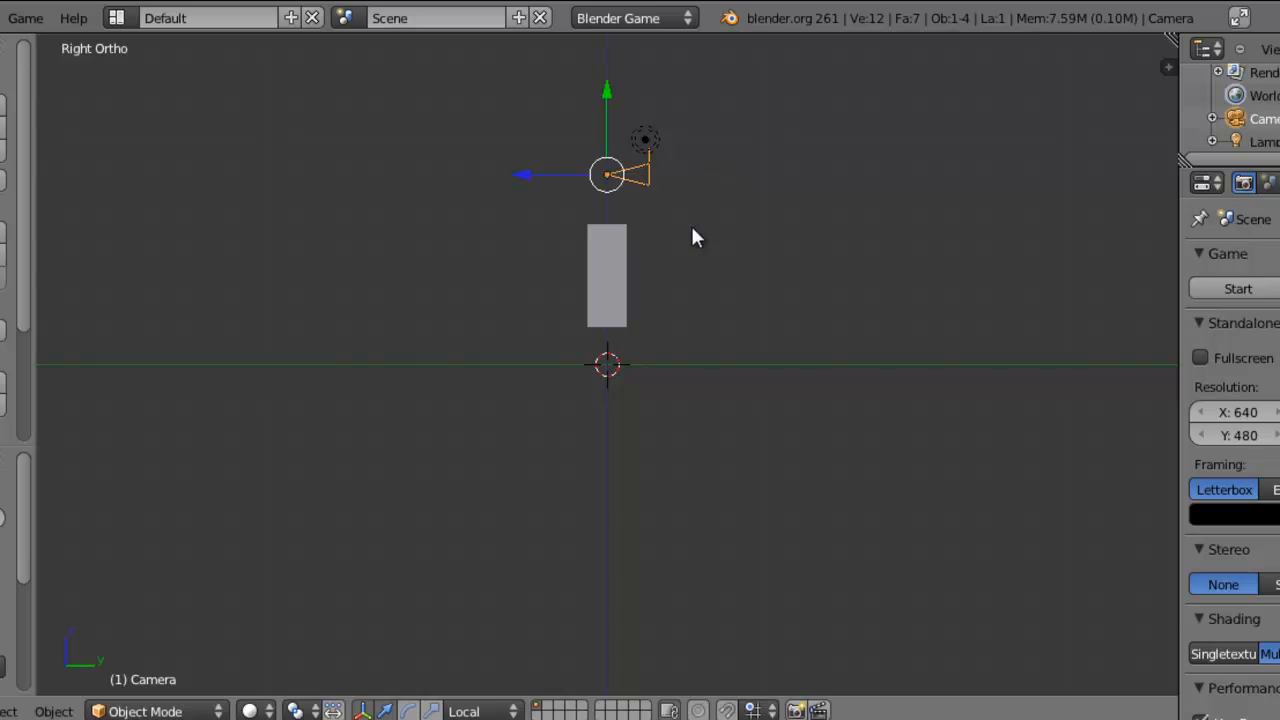
In the top view, rotate the camera until it faces along positive X, and compare its direction with the Perso block's axes.
{"action": "key", "text": "KP_7"}
{"action": "key", "text": "r"}
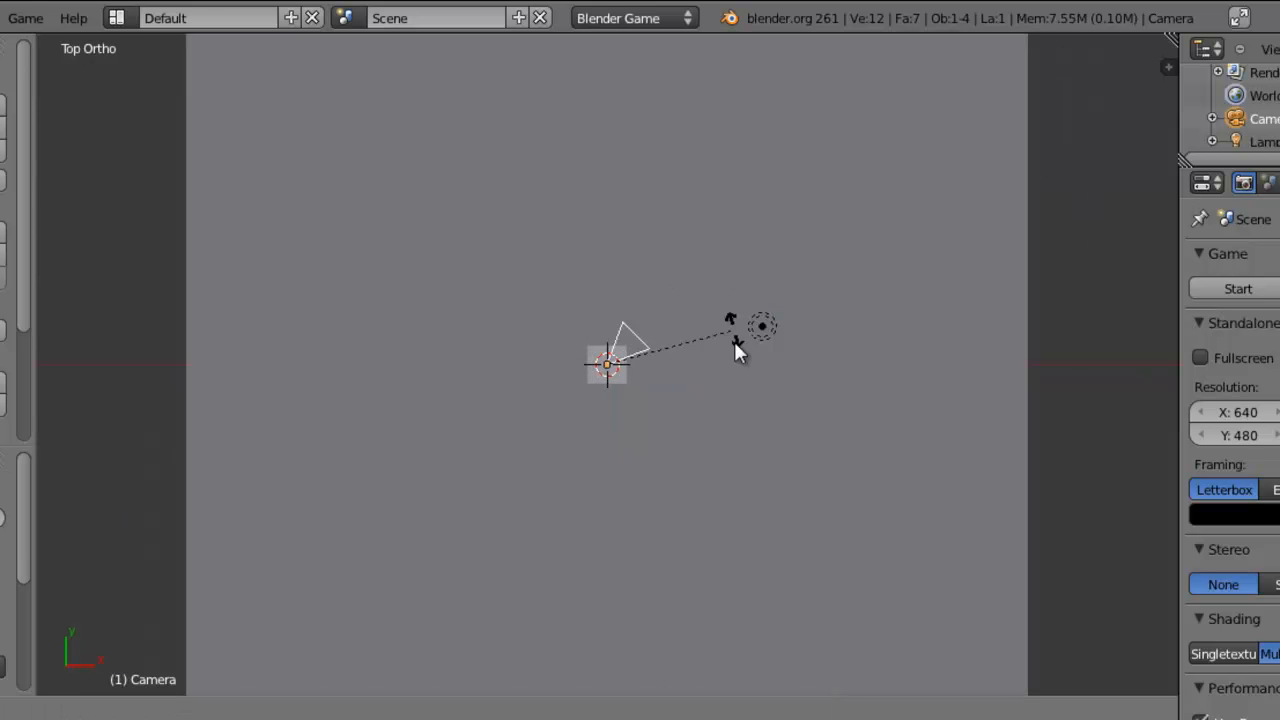
{"action": "left_click", "coordinate": [710, 424]}
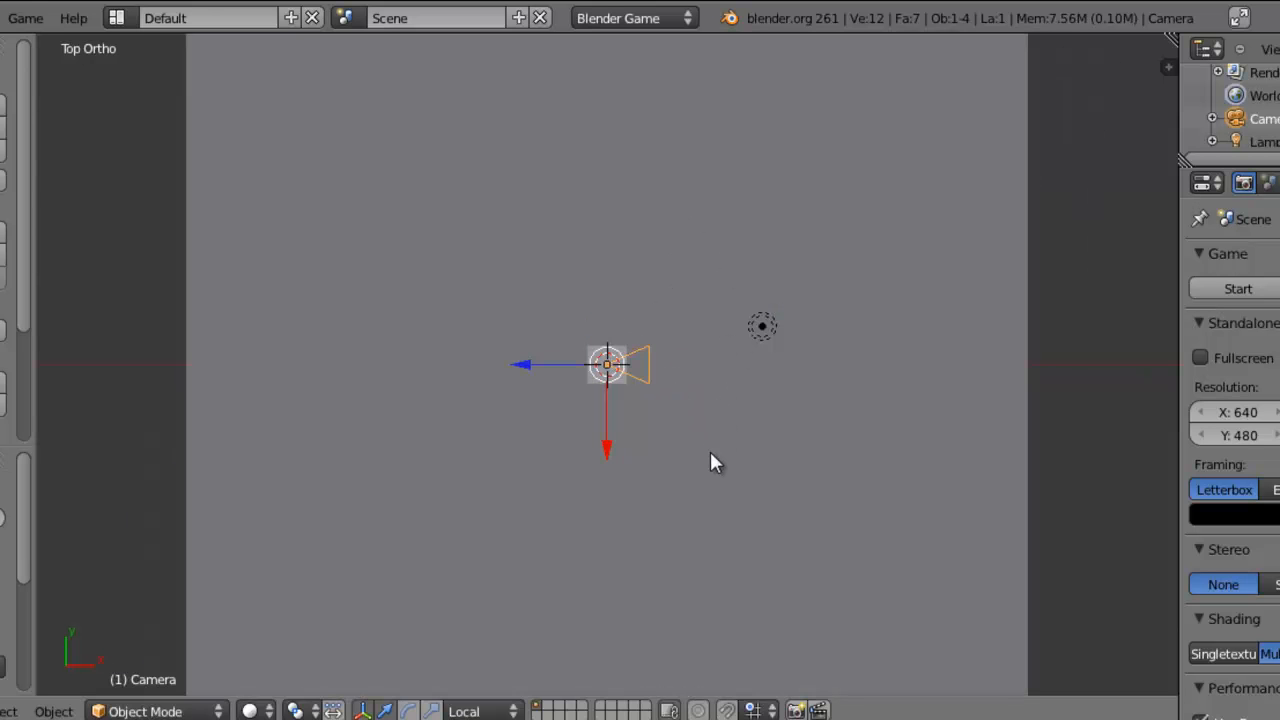
{"action": "middle_click_drag", "start_coordinate": [711, 453], "coordinate": [726, 366]}
{"action": "right_click", "coordinate": [620, 301]}
{"action": "middle_click_drag", "start_coordinate": [640, 393], "coordinate": [653, 291]}
{"action": "right_click", "coordinate": [634, 186]}
{"action": "right_click", "coordinate": [617, 251]}
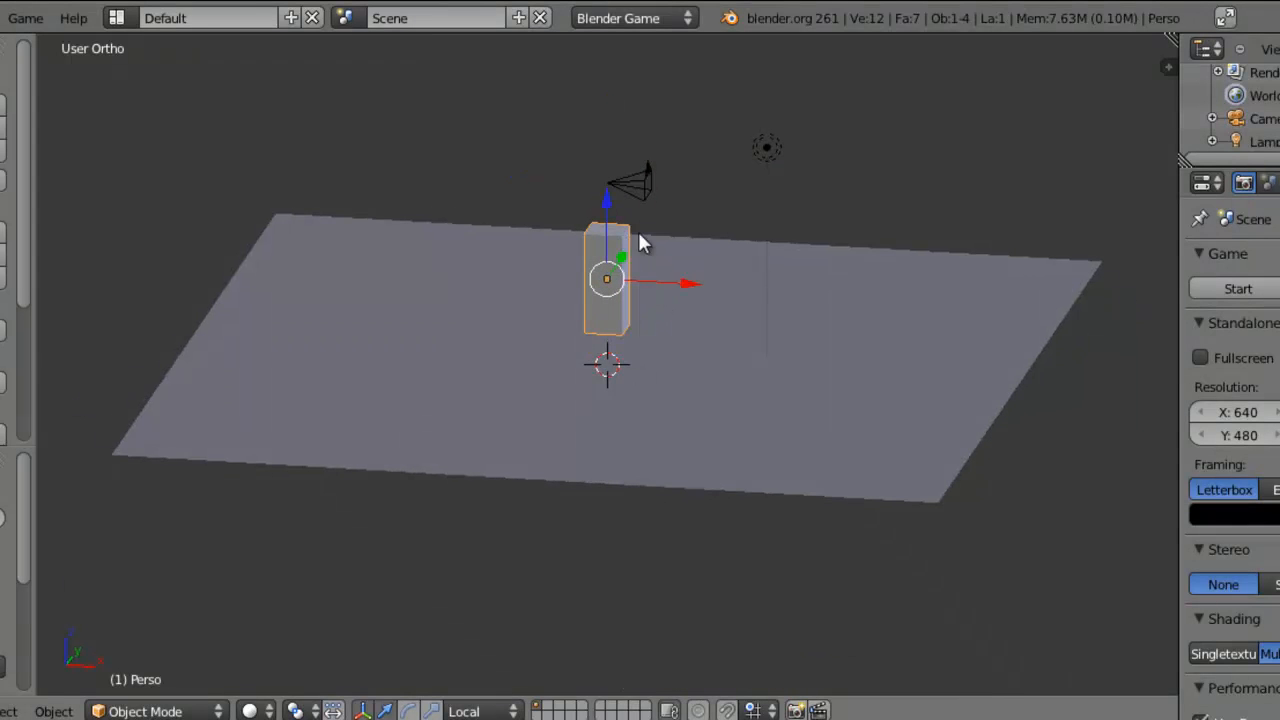
In the front view, lower the camera so it sits slightly closer above the Perso block.
{"action": "key", "text": "KP_1"}
{"action": "scroll", "coordinate": [602, 265], "scroll_direction": "up", "scroll_amount": 4}
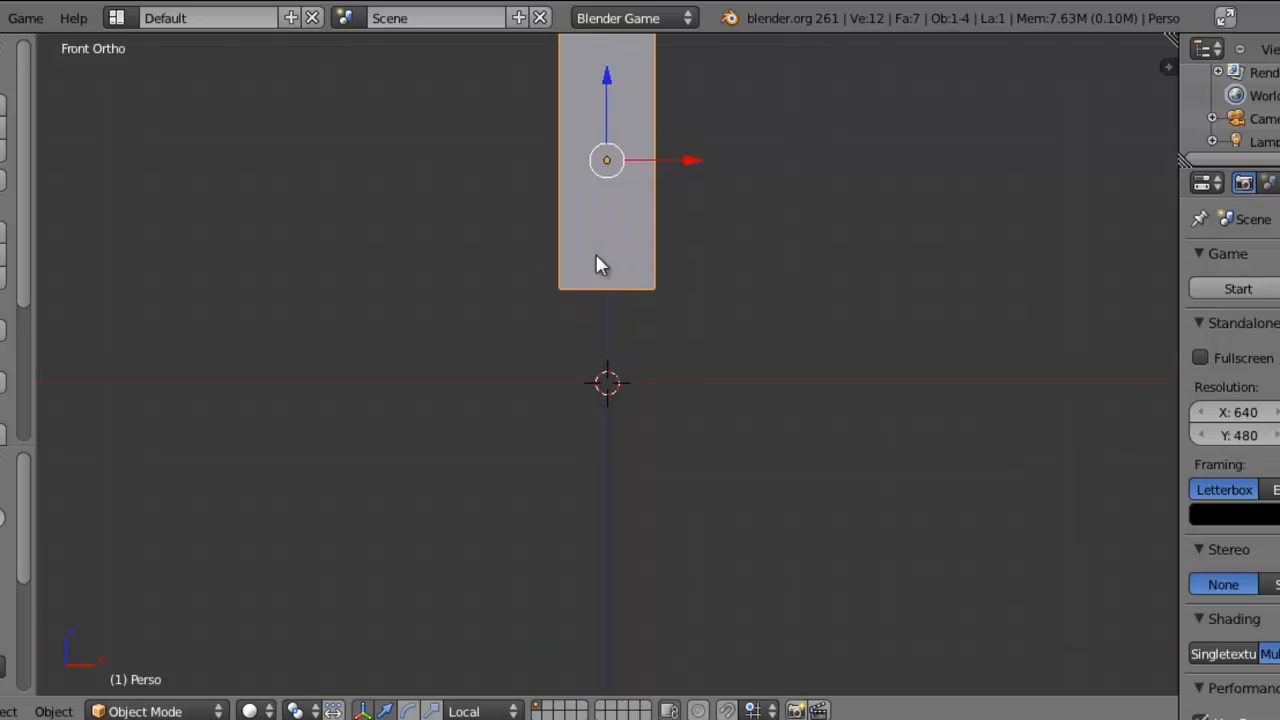
{"action": "middle_click_drag", "start_coordinate": [596, 256], "coordinate": [577, 517], "text": "shift"}
{"action": "right_click", "coordinate": [652, 155]}
{"action": "key", "text": "g"}
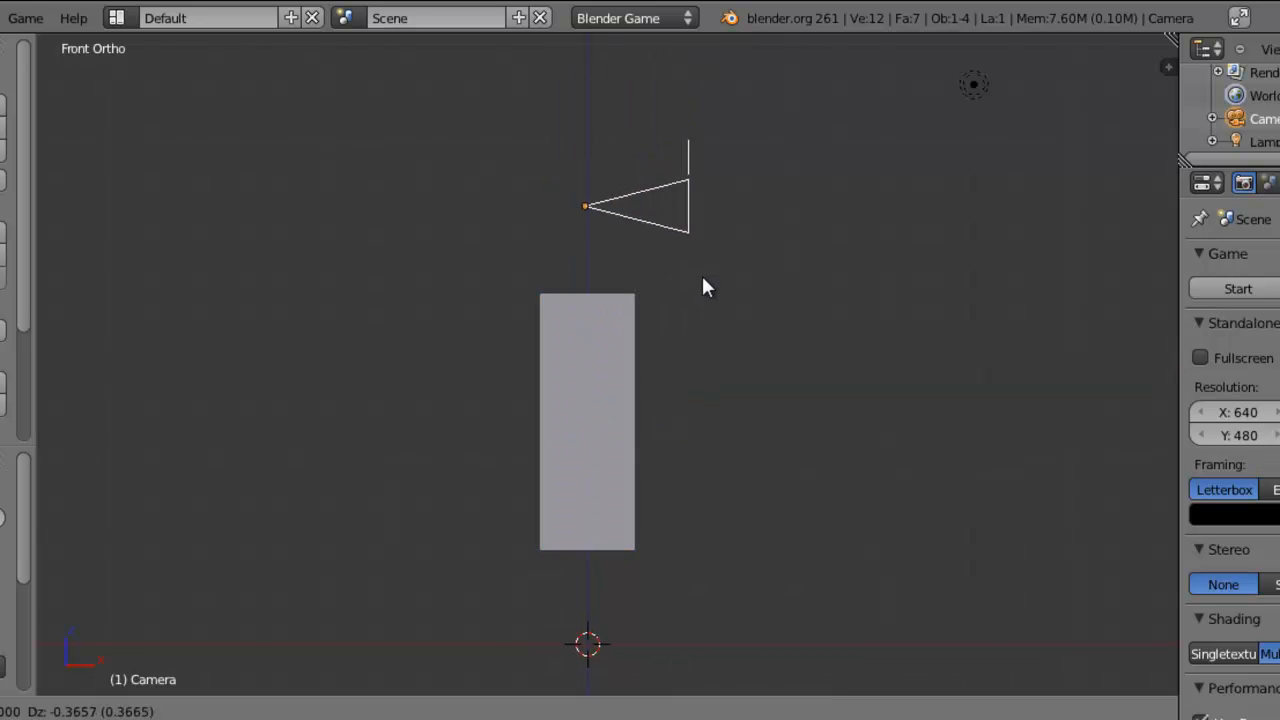
{"action": "left_click", "coordinate": [708, 293]}
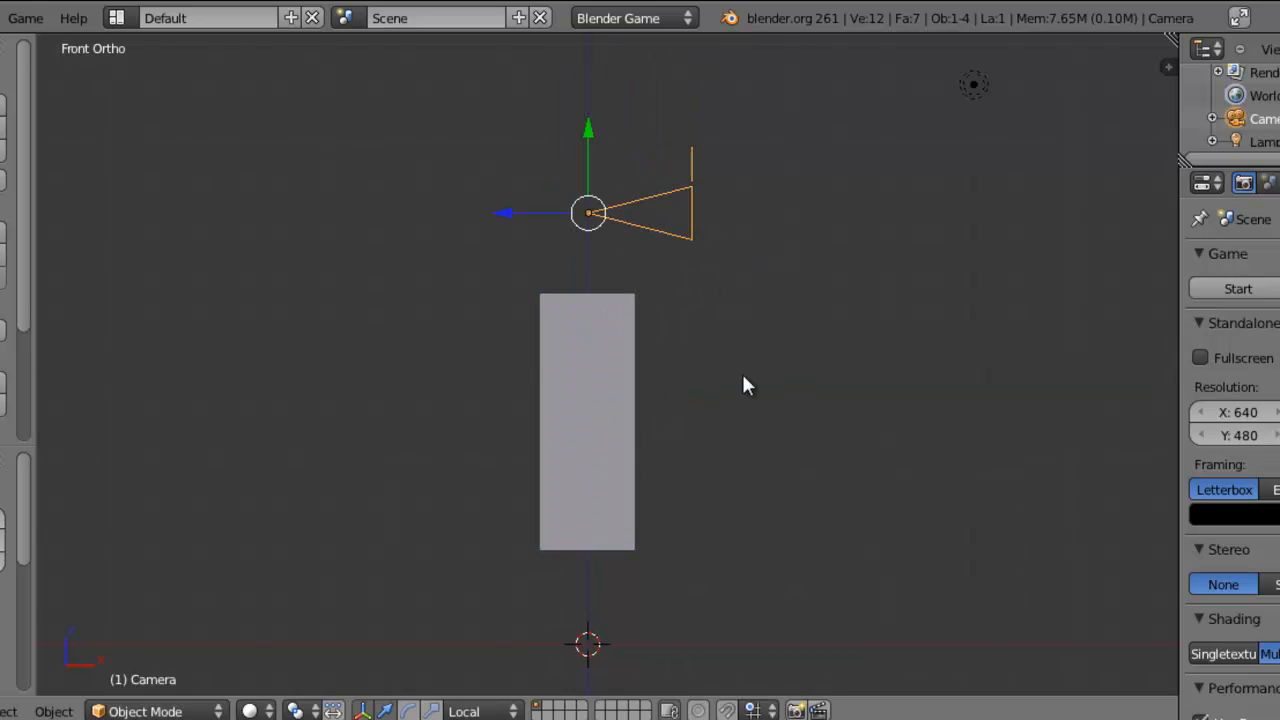
Parent the camera to the Perso block with an Object parent relationship.
{"action": "right_click", "coordinate": [630, 340], "text": "shift"}
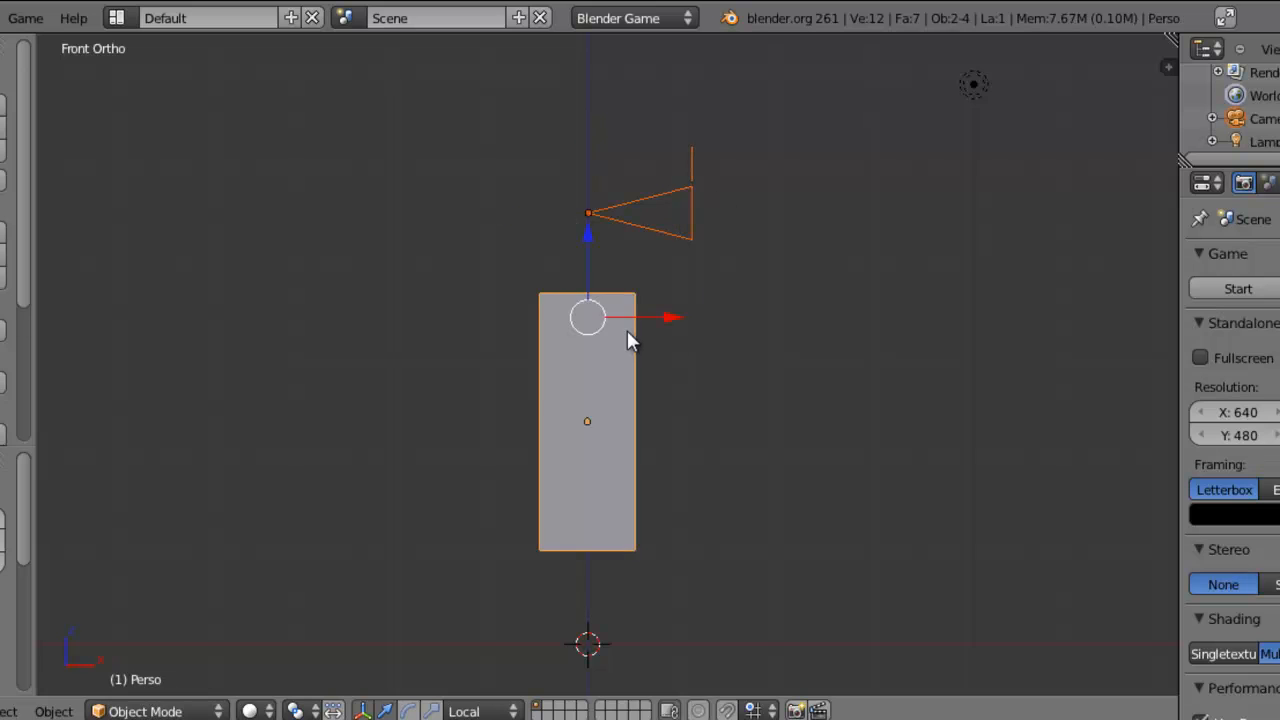
{"action": "key", "text": "ctrl+p"}
{"action": "left_click", "coordinate": [737, 322]}
{"action": "scroll", "coordinate": [690, 340], "scroll_direction": "down", "scroll_amount": 5}
{"action": "right_click", "coordinate": [652, 418]}
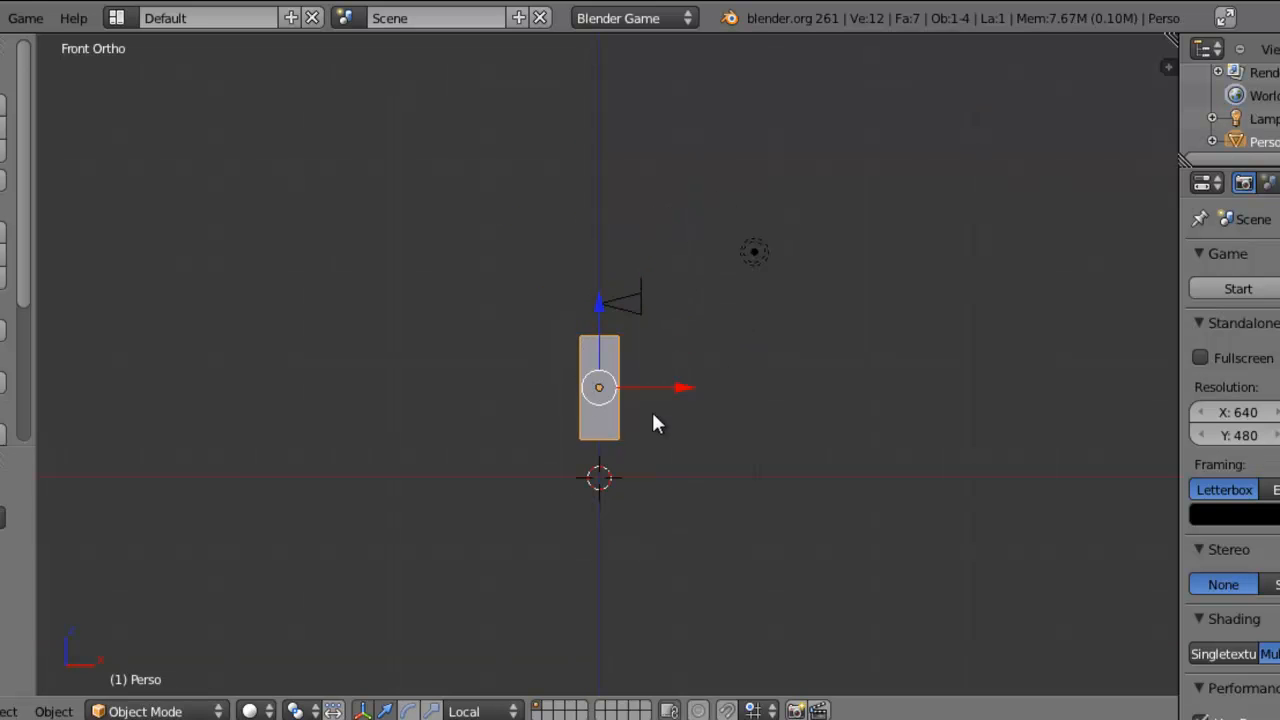
{"action": "right_click", "coordinate": [653, 346]}
{"action": "right_click", "coordinate": [645, 322]}
{"action": "key", "text": "r"}
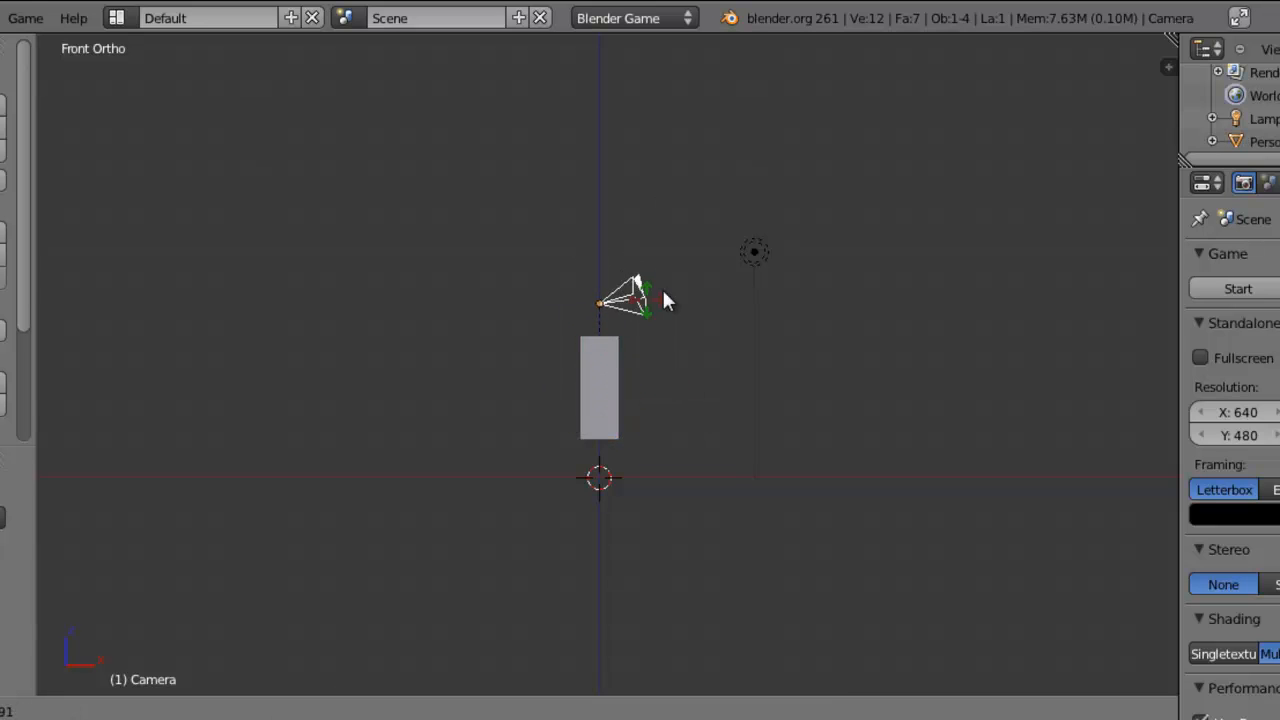
{"action": "left_click", "coordinate": [653, 349]}
Run the game from an angled view to preview the scene, and stop it.
{"action": "scroll", "coordinate": [640, 370], "scroll_direction": "down", "scroll_amount": 3}
{"action": "middle_click_drag", "start_coordinate": [621, 380], "coordinate": [624, 450]}
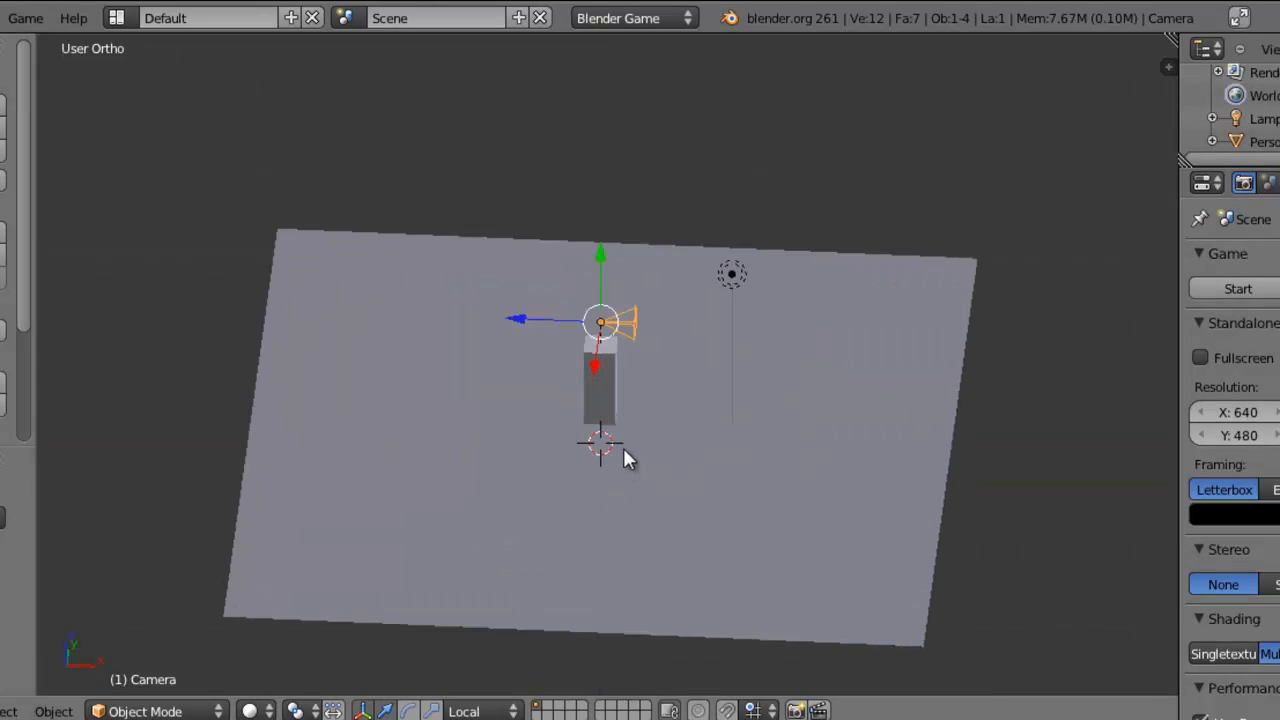
{"action": "middle_click_drag", "start_coordinate": [670, 500], "coordinate": [394, 499]}
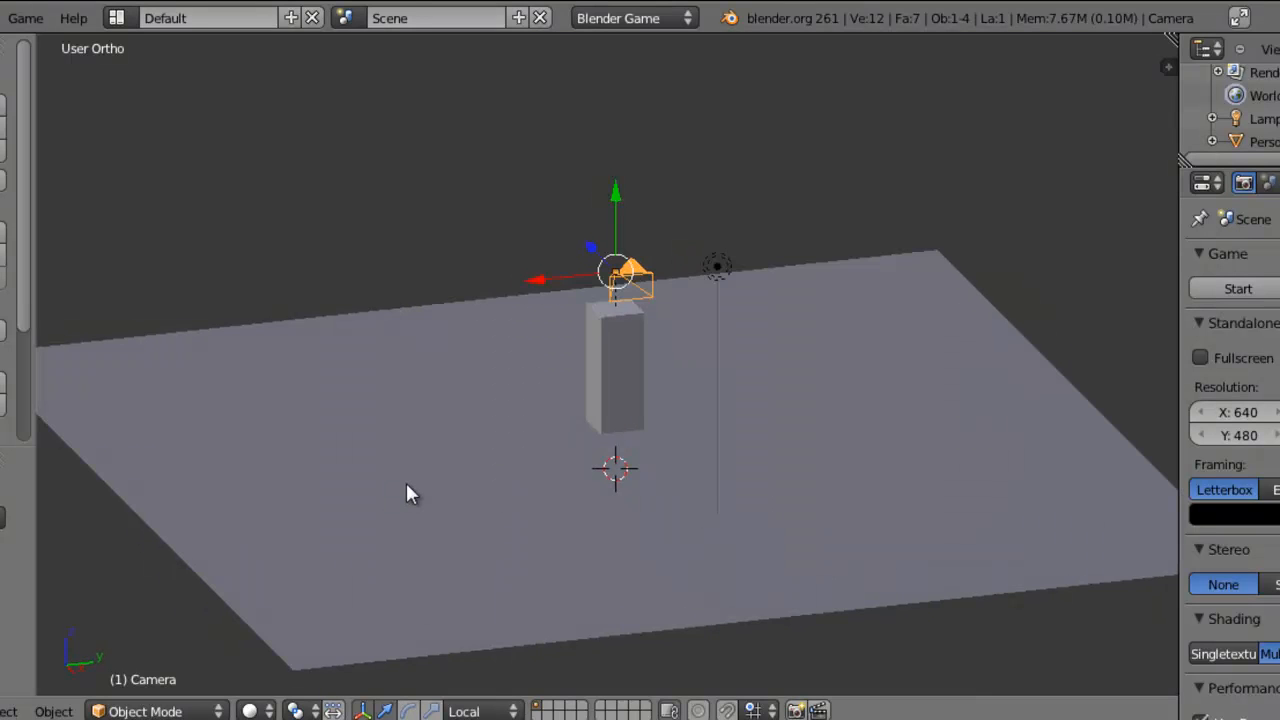
{"action": "key", "text": "p"}
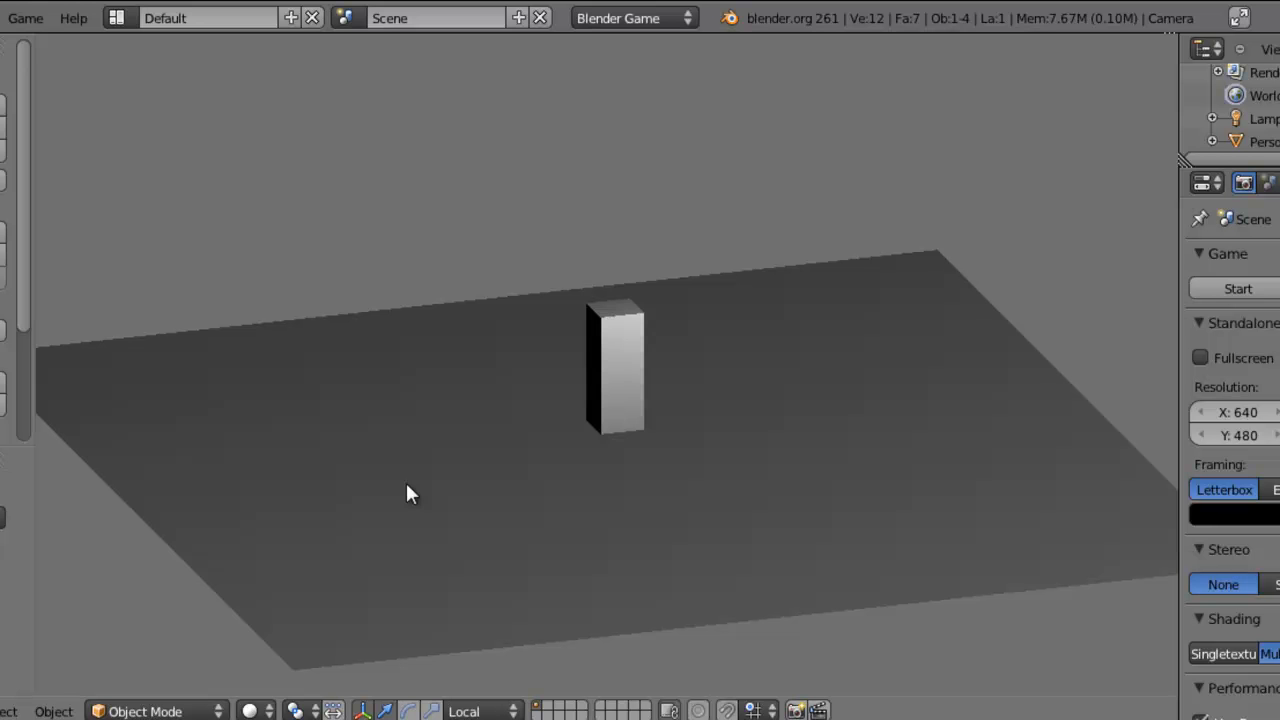
{"action": "key", "text": "Escape"}
Set the Perso block's physics type to Dynamic and run the game briefly to test it.
{"action": "middle_click_drag", "start_coordinate": [571, 517], "coordinate": [657, 375]}
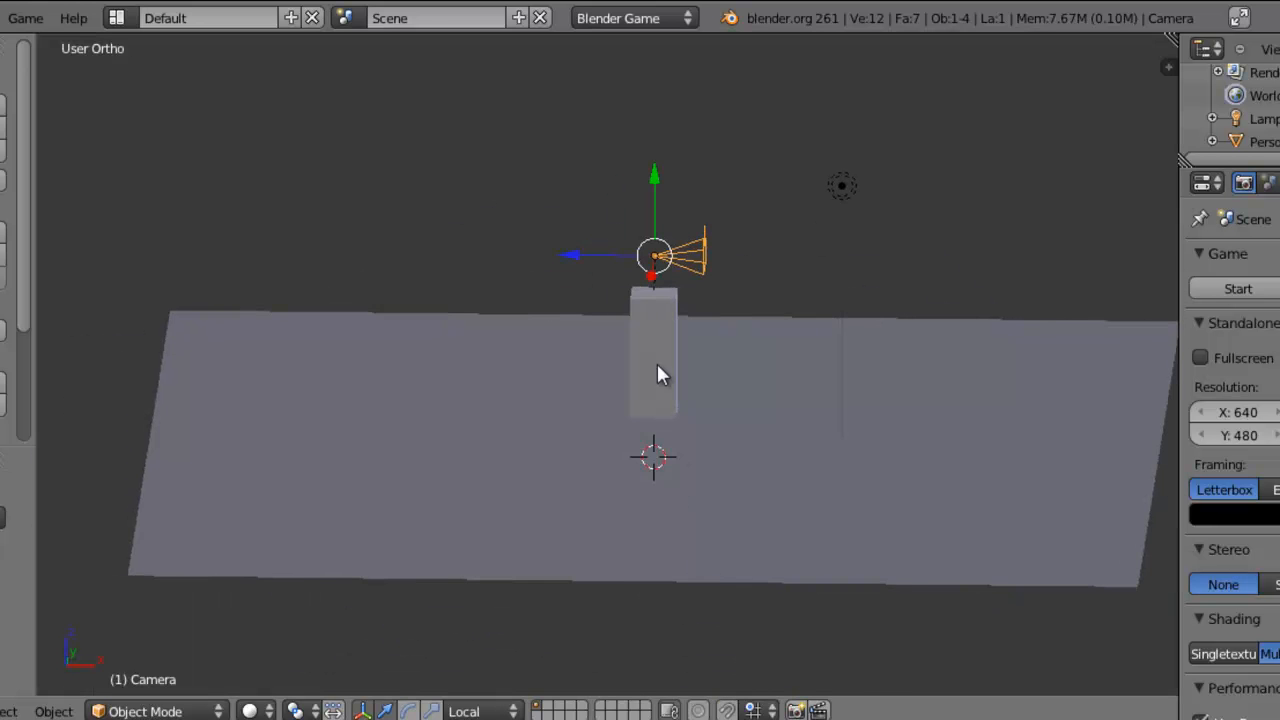
{"action": "right_click", "coordinate": [657, 375]}
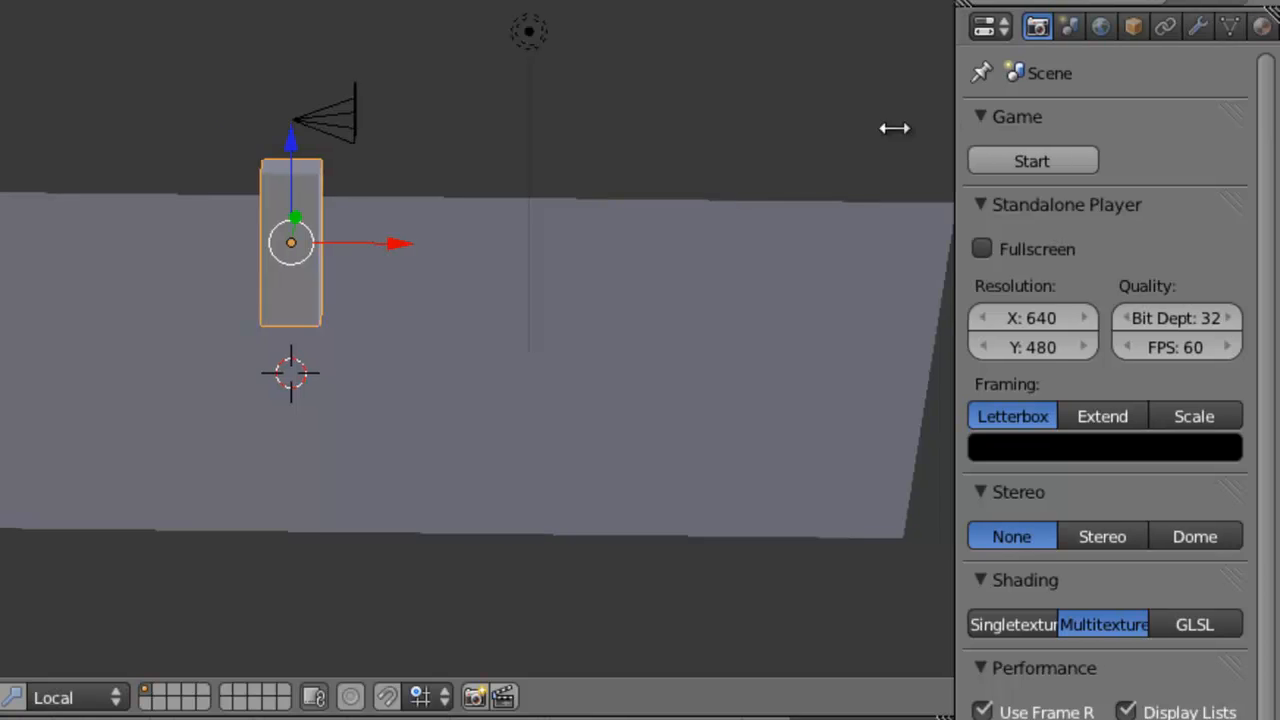
{"action": "left_click_drag", "start_coordinate": [893, 128], "coordinate": [518, 130]}
{"action": "left_click", "coordinate": [991, 26]}
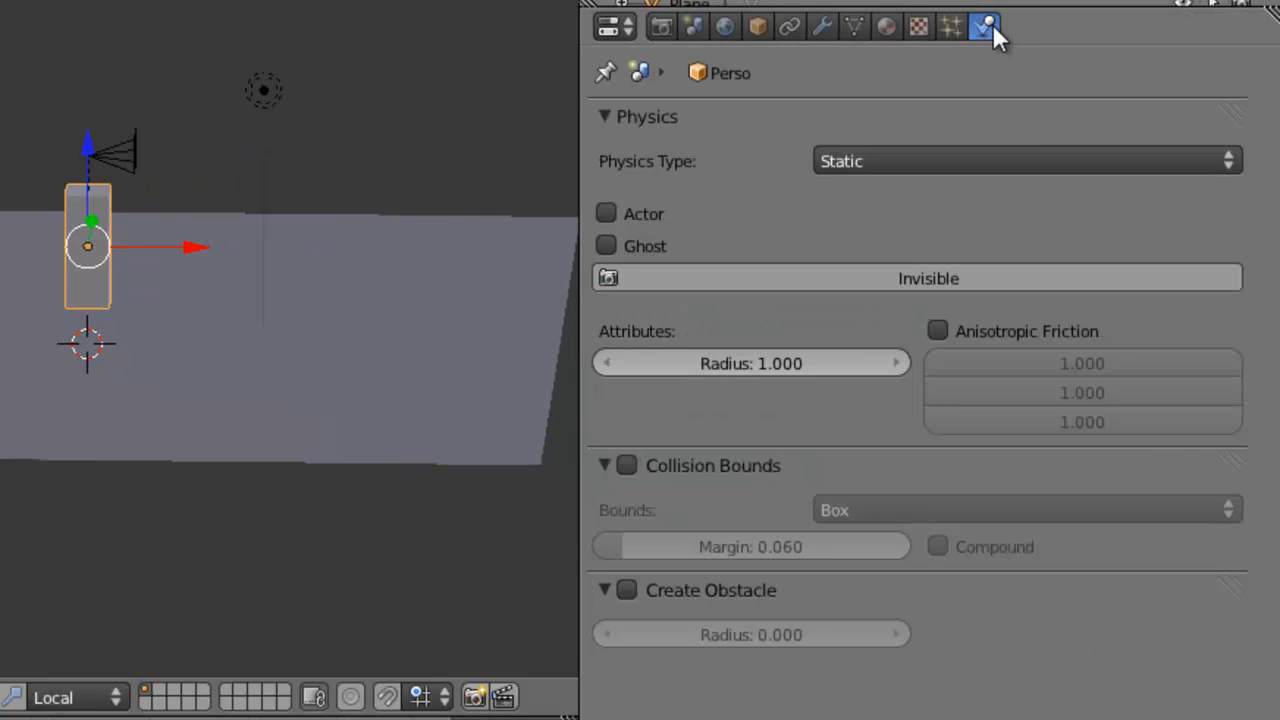
{"action": "left_click", "coordinate": [1037, 164]}
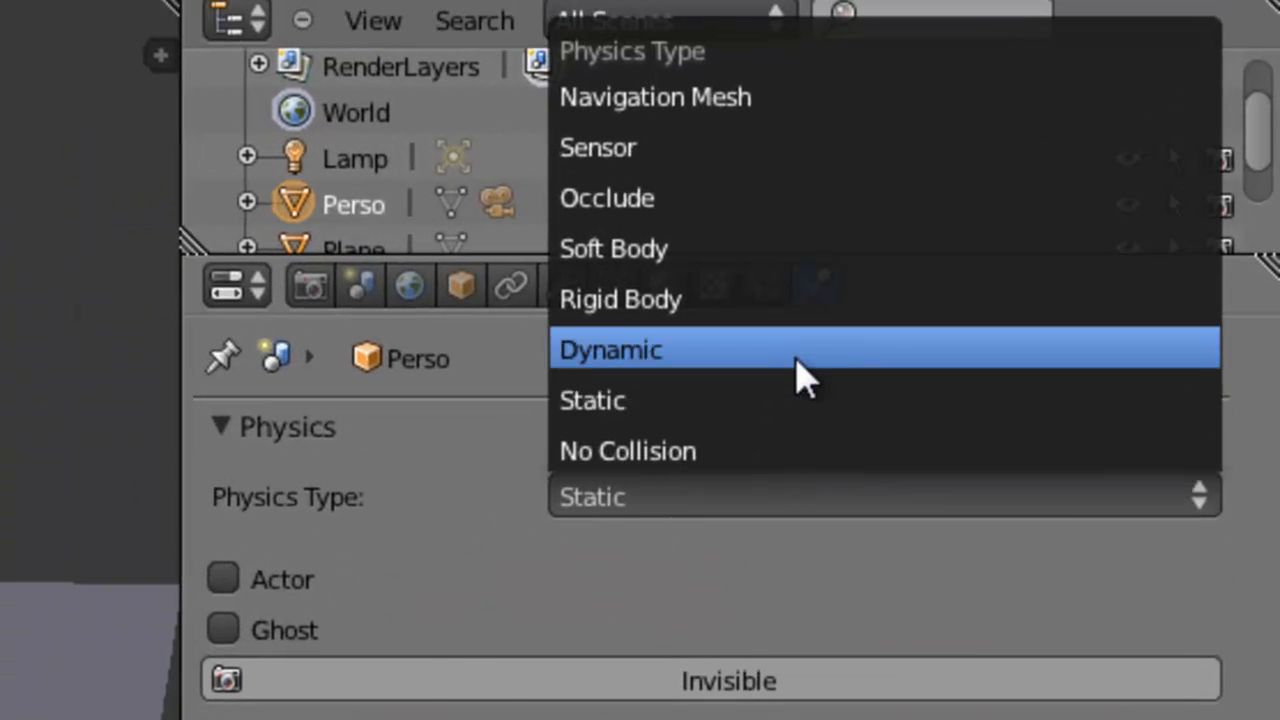
{"action": "left_click", "coordinate": [805, 380]}
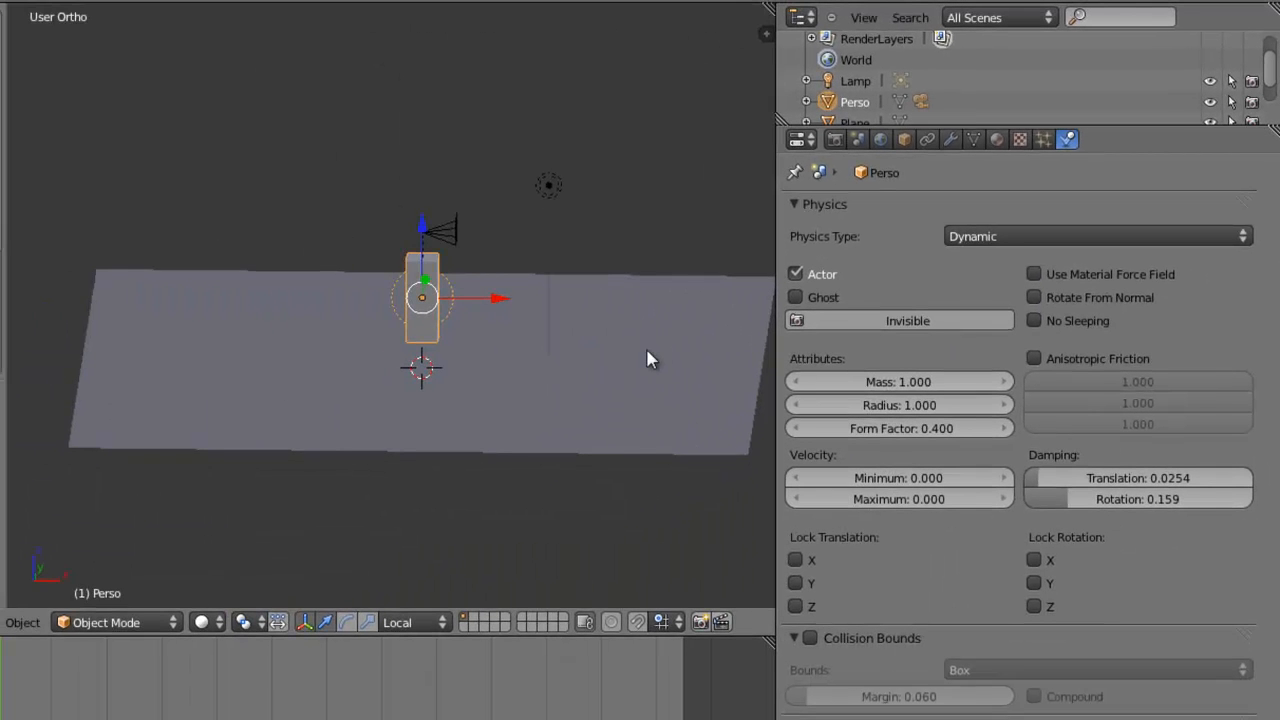
{"action": "key", "text": "p"}
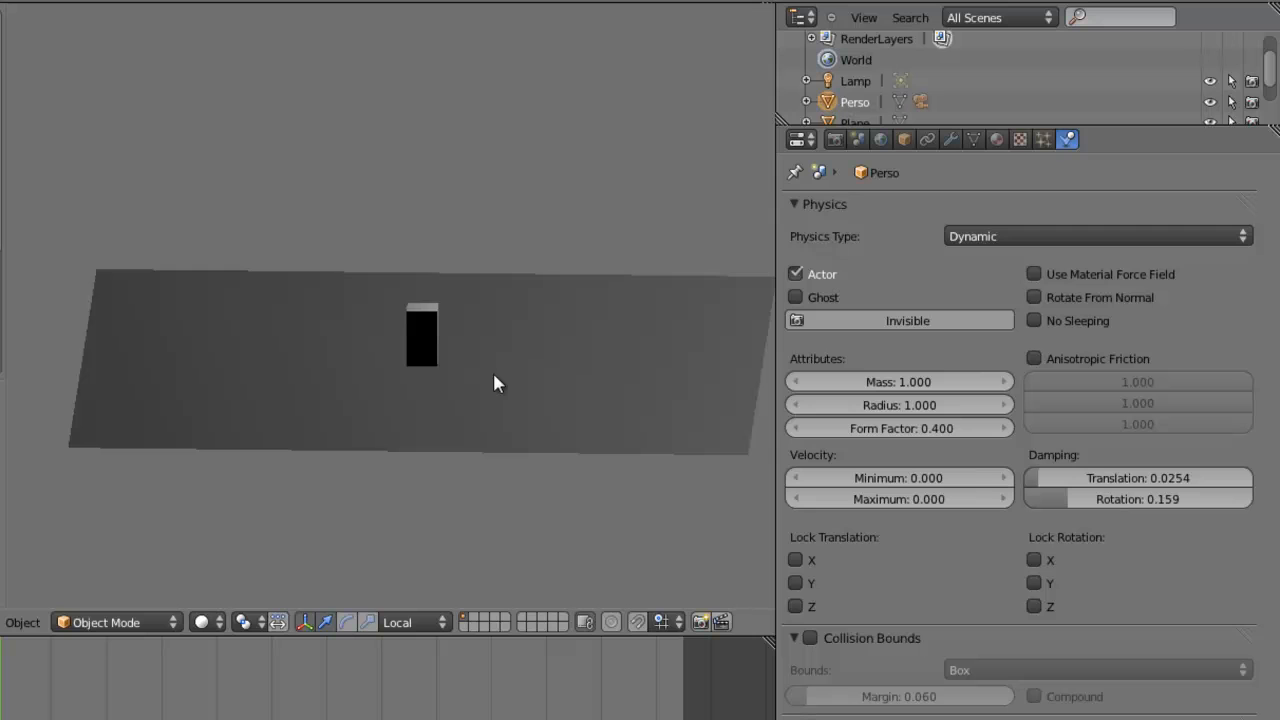
{"action": "key", "text": "Escape"}
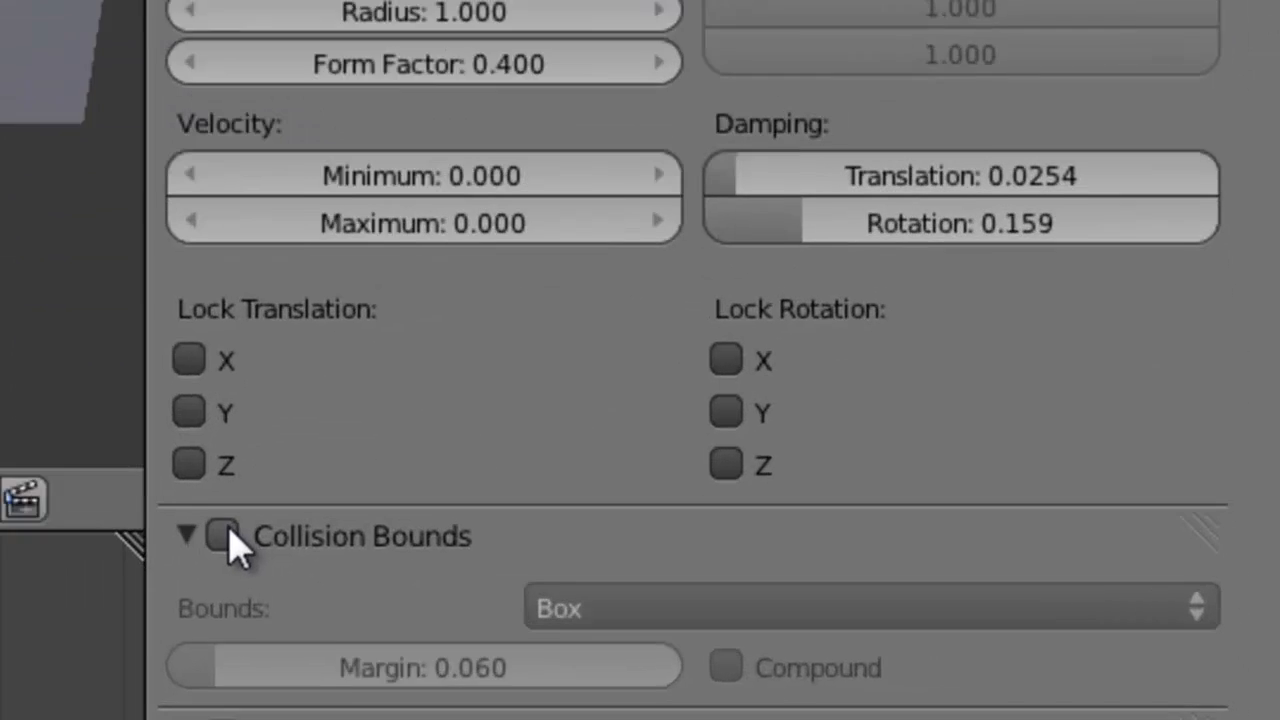
Enable Collision Bounds of type Box for the Perso block and test them in the game.
{"action": "left_click", "coordinate": [737, 625]}
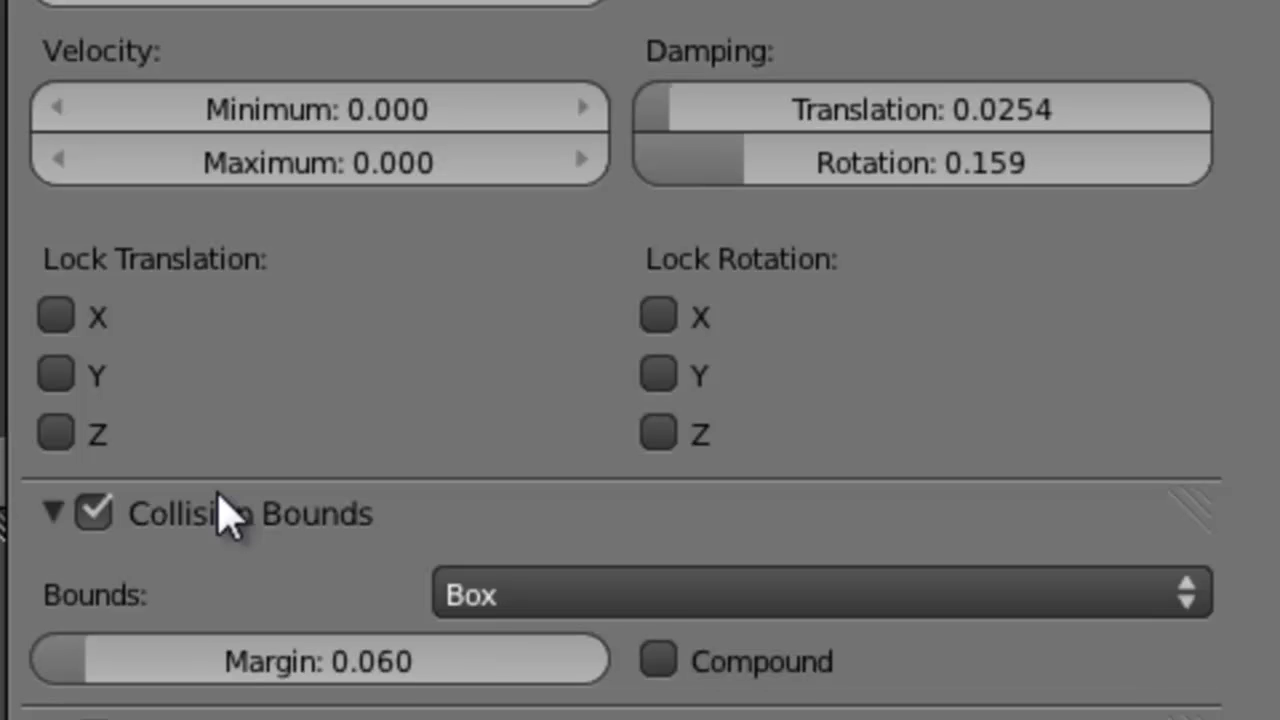
{"action": "left_click", "coordinate": [1023, 600]}
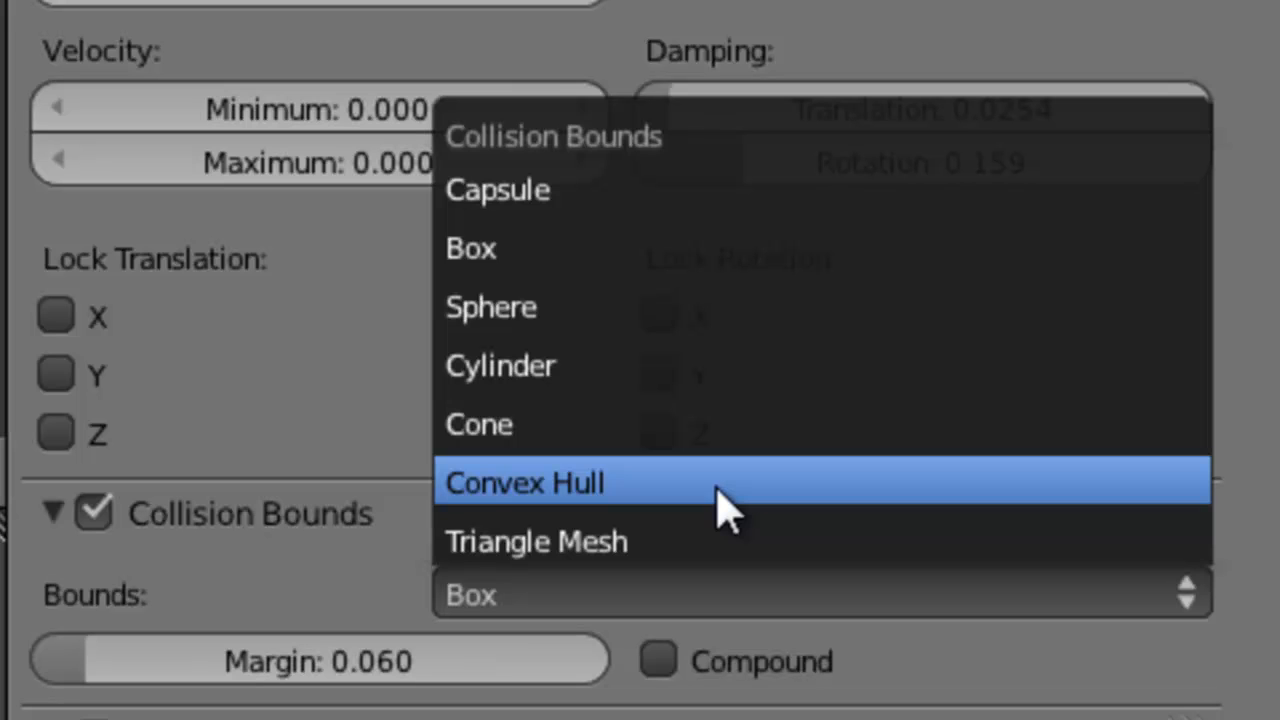
{"action": "left_click", "coordinate": [620, 271]}
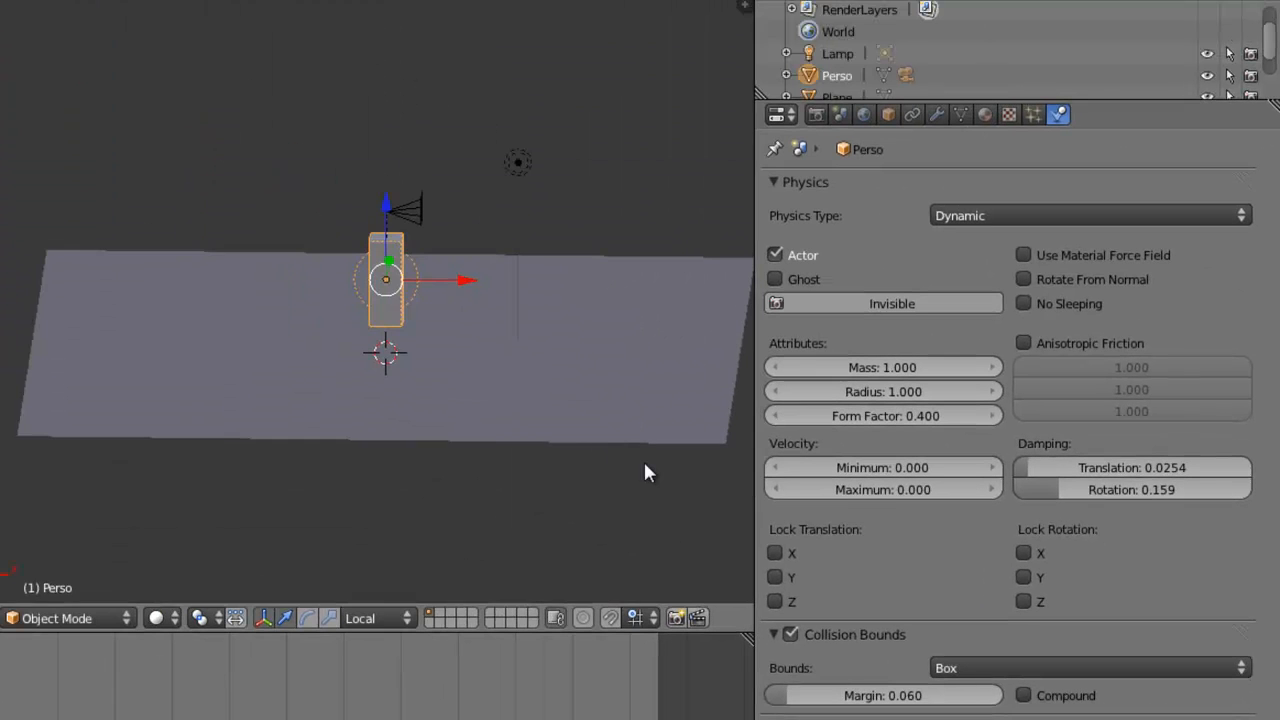
{"action": "key", "text": "p"}
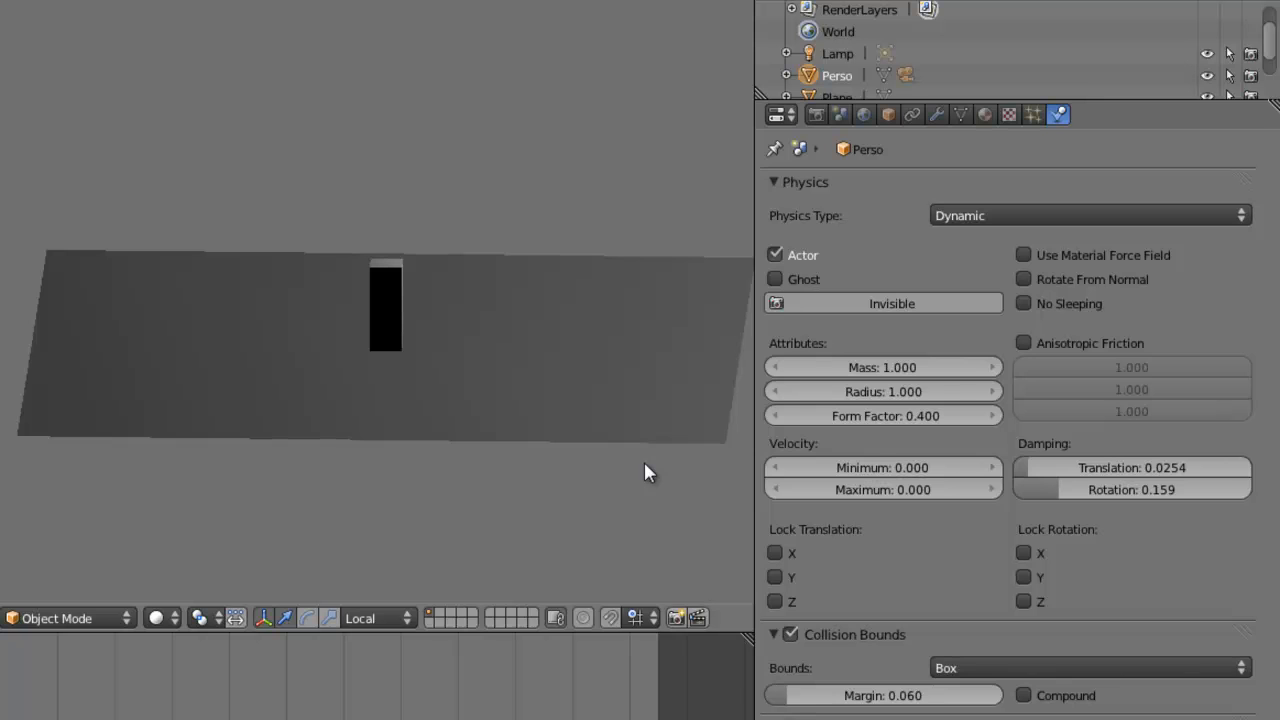
{"action": "key", "text": "Escape"}
Select the lamp and switch the screen layout to Game Logic.
{"action": "middle_click_drag", "start_coordinate": [671, 500], "coordinate": [494, 470]}
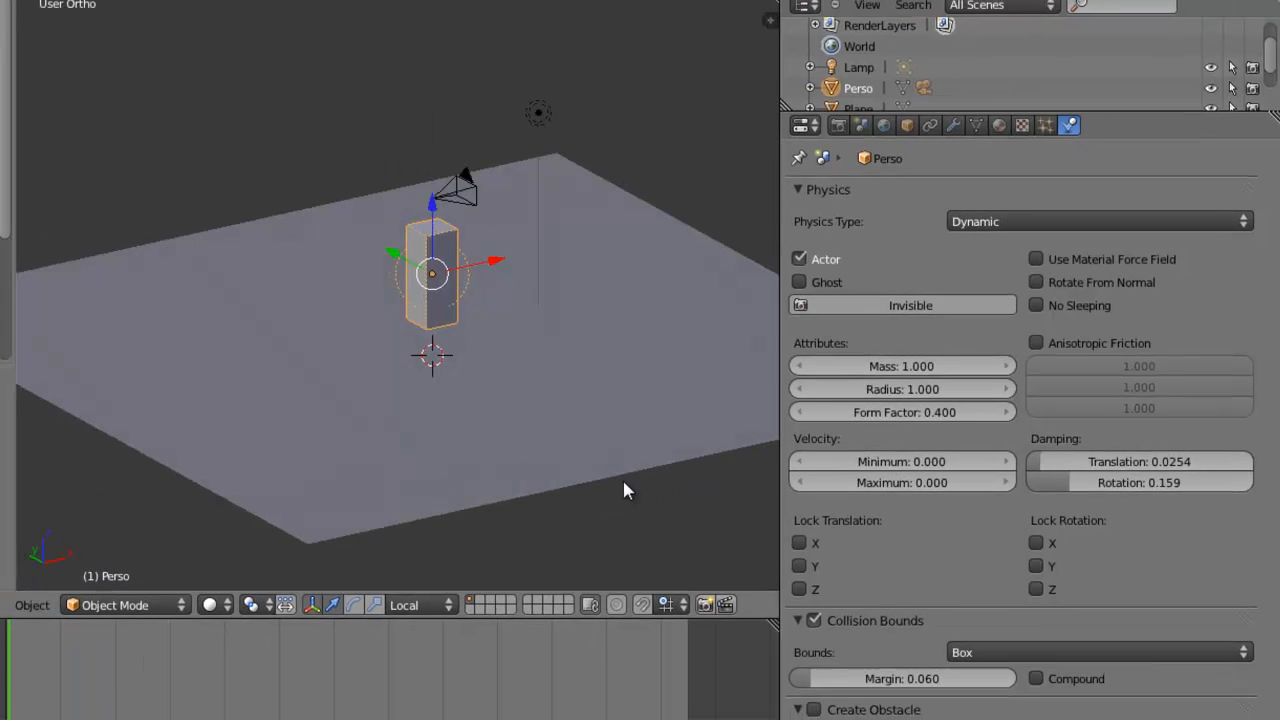
{"action": "scroll", "coordinate": [508, 427], "scroll_direction": "down", "scroll_amount": 3}
{"action": "scroll", "coordinate": [508, 427], "scroll_direction": "up", "scroll_amount": 3}
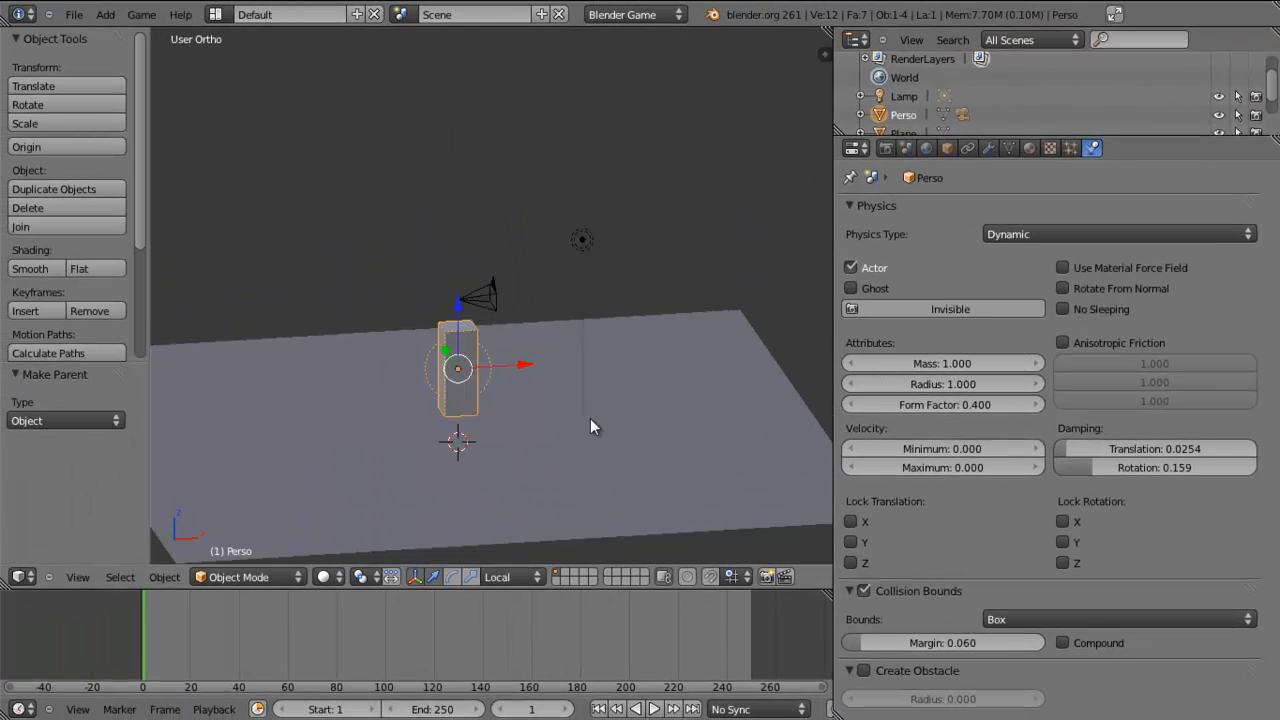
{"action": "right_click", "coordinate": [583, 241]}
{"action": "scroll", "coordinate": [563, 331], "scroll_direction": "down", "scroll_amount": 3}
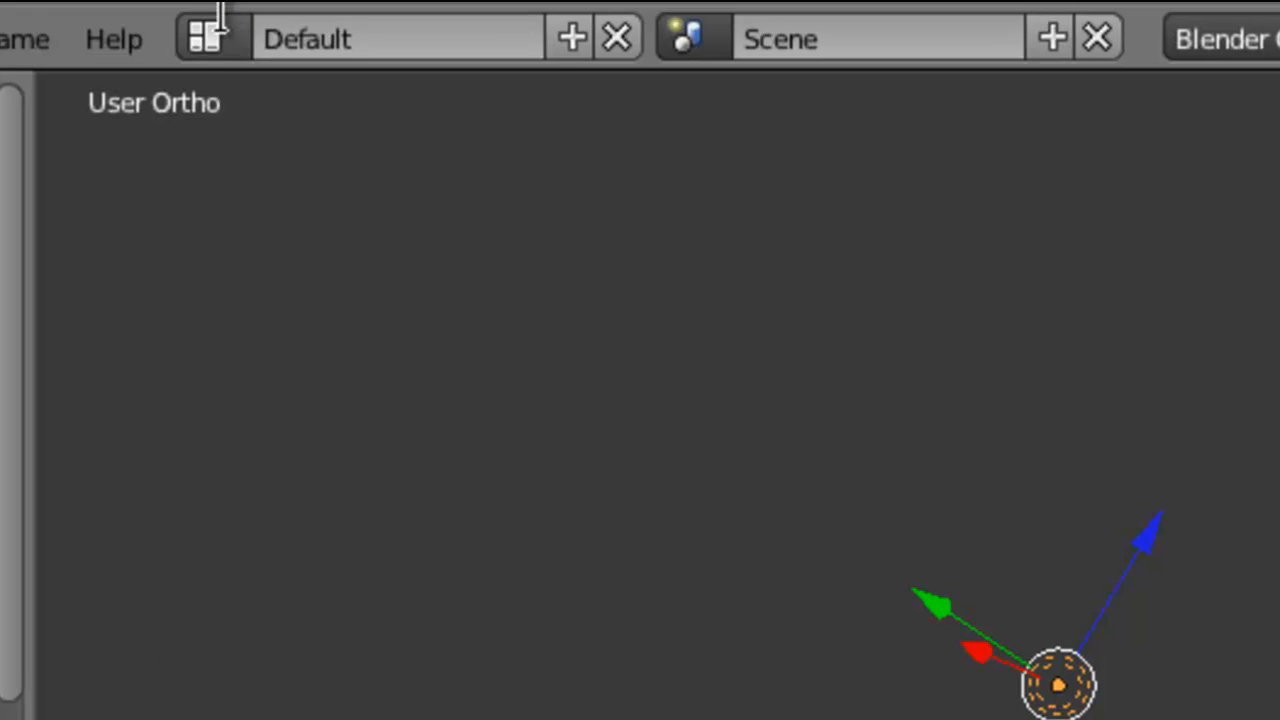
{"action": "left_click", "coordinate": [212, 30]}
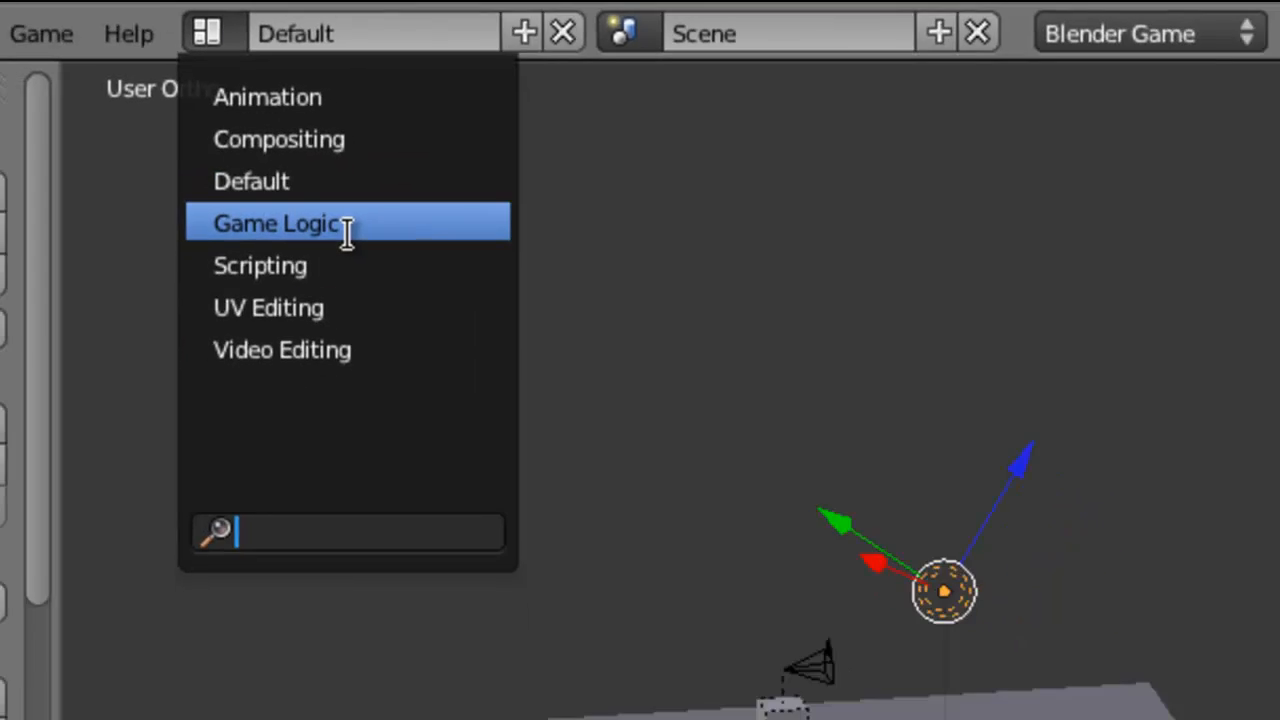
{"action": "left_click", "coordinate": [345, 232]}
Widen the properties and text editor areas, and create a new text block in the text editor.
{"action": "middle_click_drag", "start_coordinate": [549, 294], "coordinate": [475, 300]}
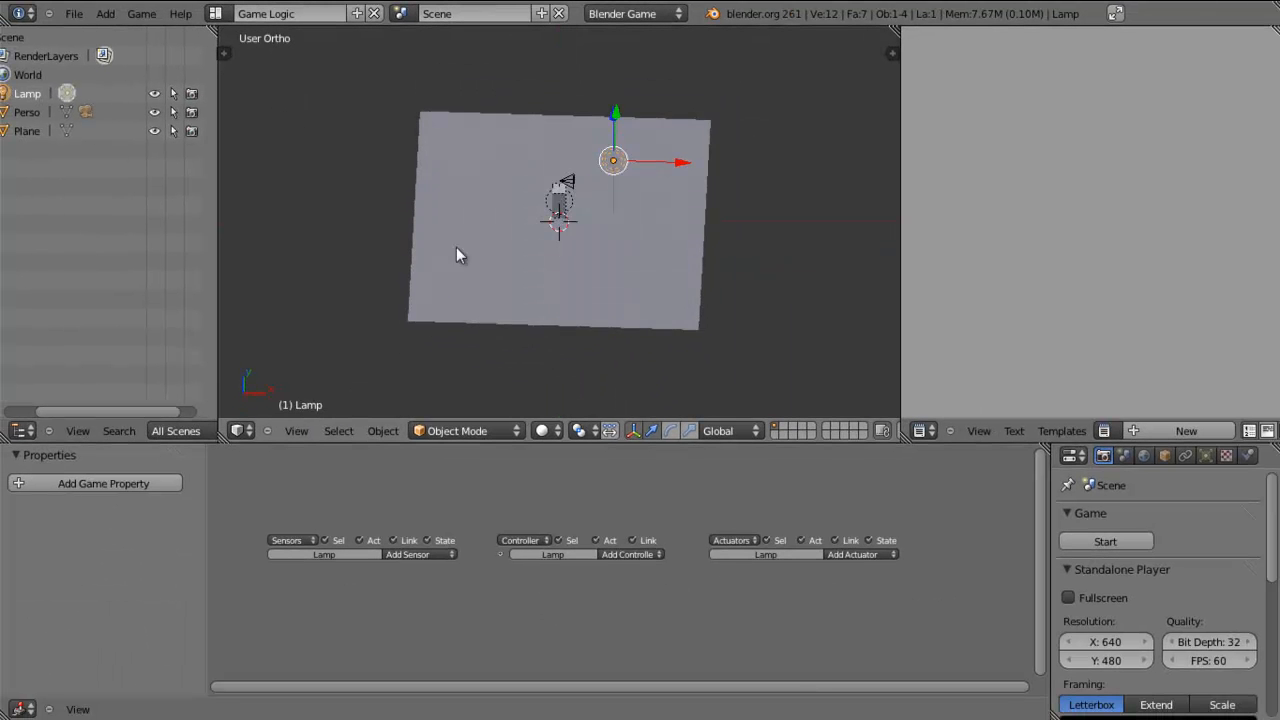
{"action": "scroll", "coordinate": [560, 590], "scroll_direction": "down", "scroll_amount": 2}
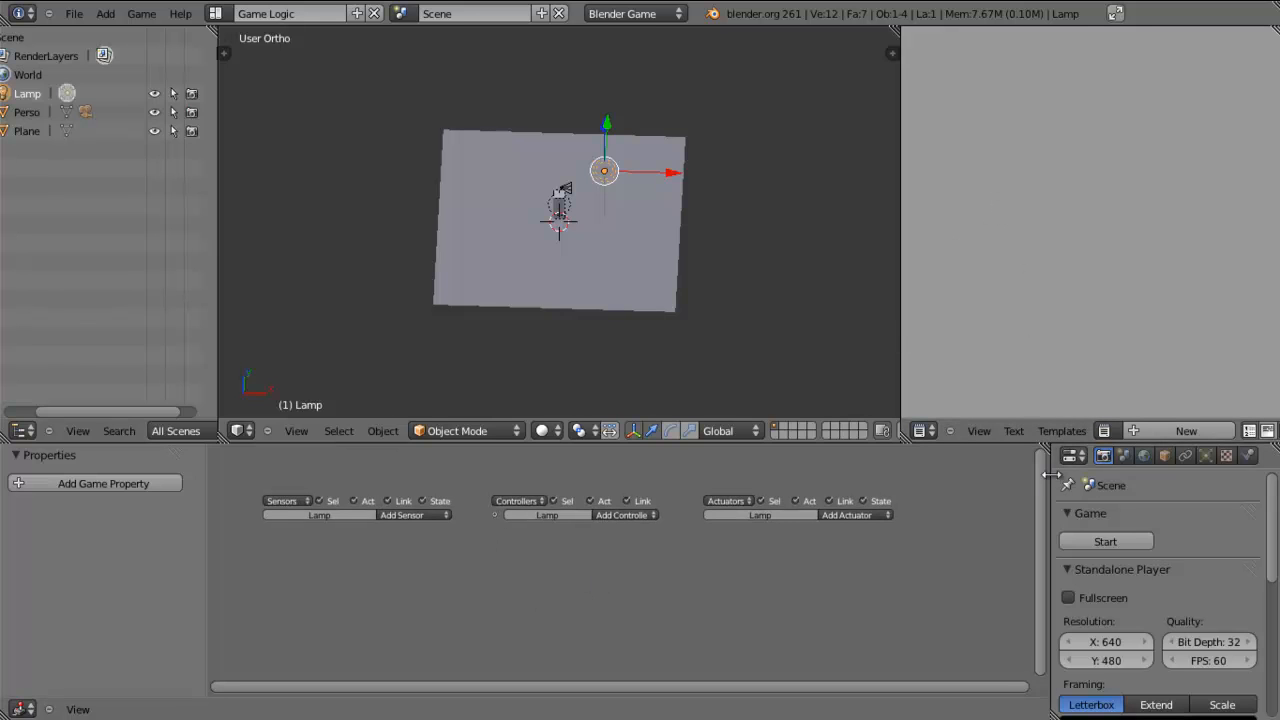
{"action": "left_click_drag", "start_coordinate": [1053, 478], "coordinate": [1013, 478]}
{"action": "scroll", "coordinate": [662, 318], "scroll_direction": "up", "scroll_amount": 3}
{"action": "middle_click_drag", "start_coordinate": [662, 318], "coordinate": [650, 275]}
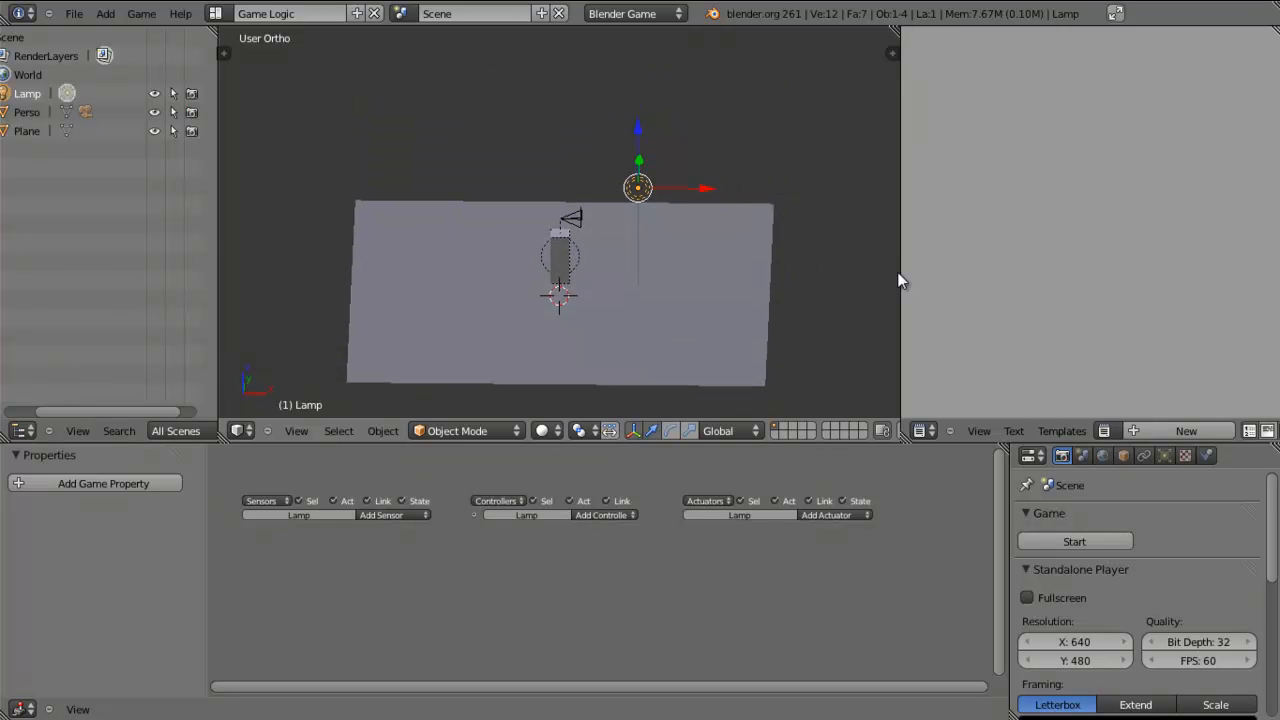
{"action": "left_click_drag", "start_coordinate": [898, 281], "coordinate": [778, 288]}
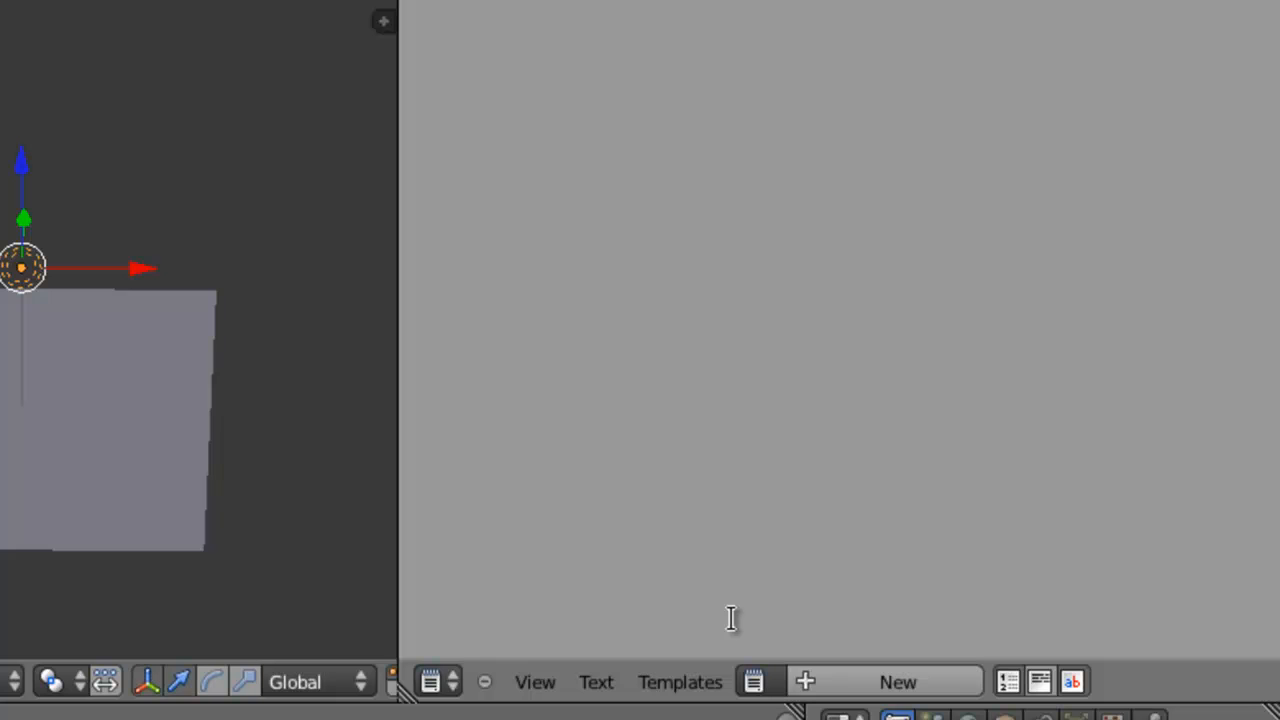
{"action": "left_click", "coordinate": [898, 683]}
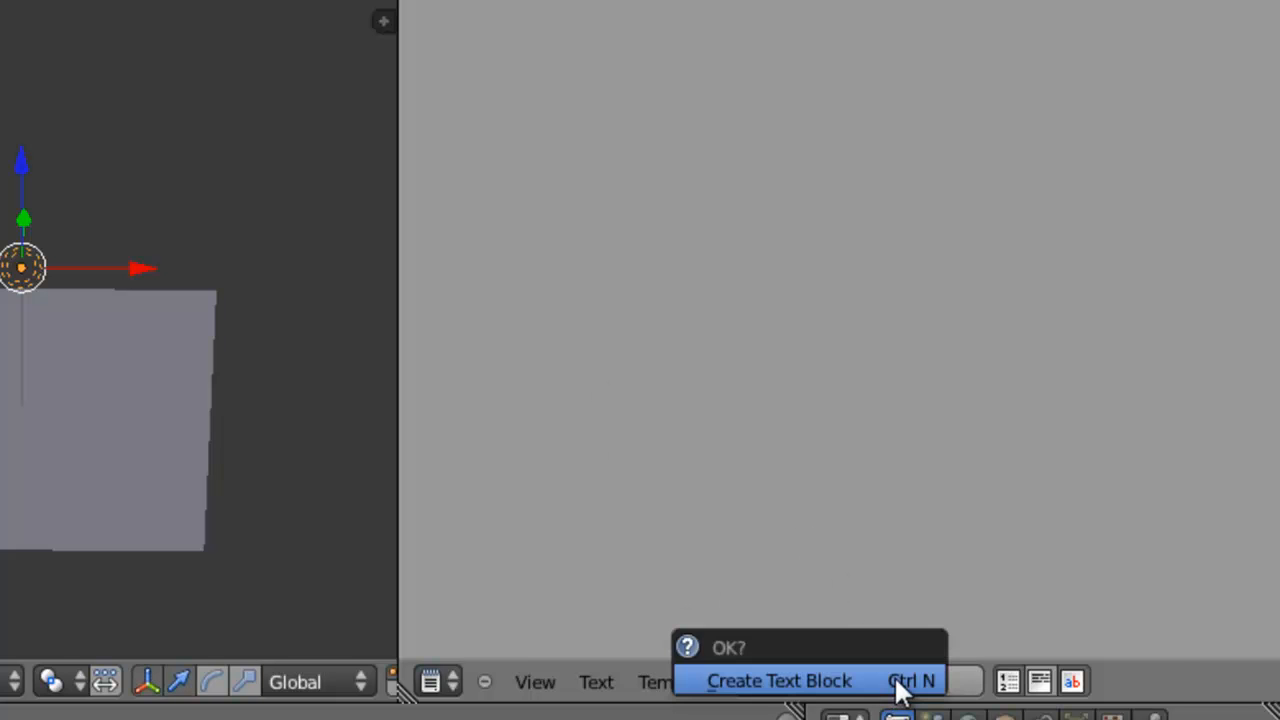
{"action": "left_click", "coordinate": [896, 681]}
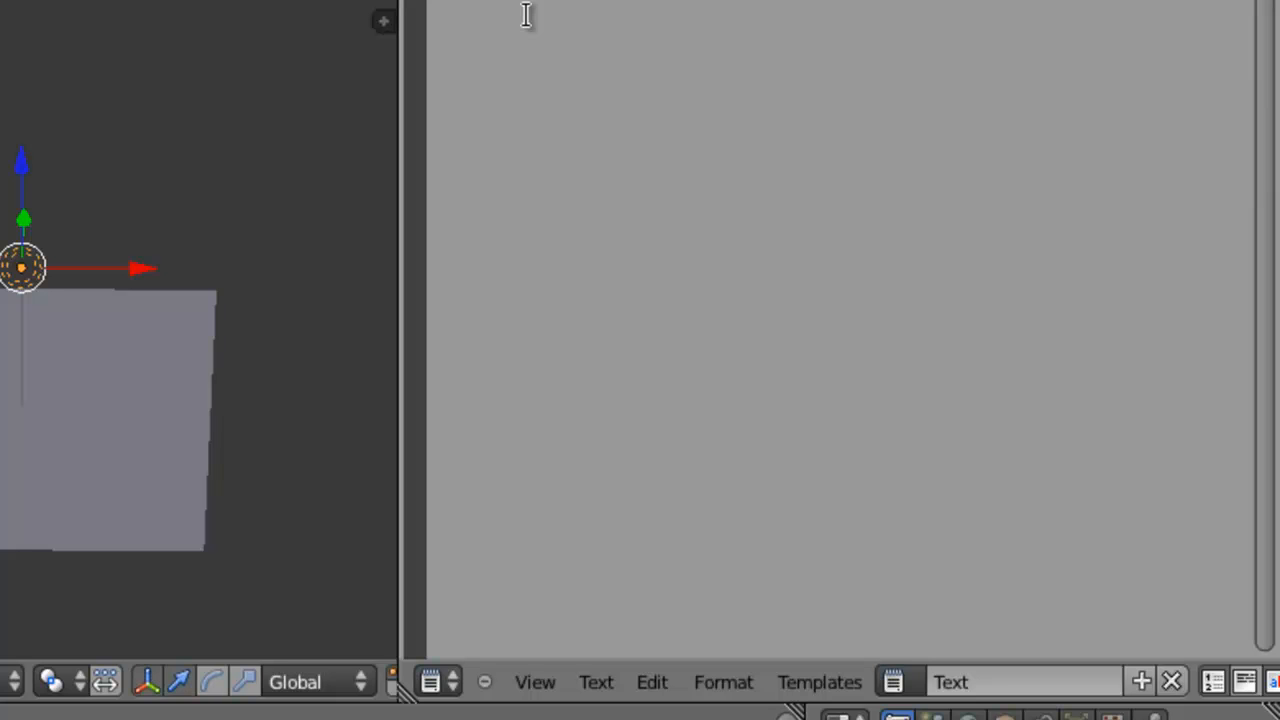
Open the existing script FPS script 2.5.txt from D:\Travail\Blender\BGE in the text editor.
{"action": "left_click", "coordinate": [598, 681]}
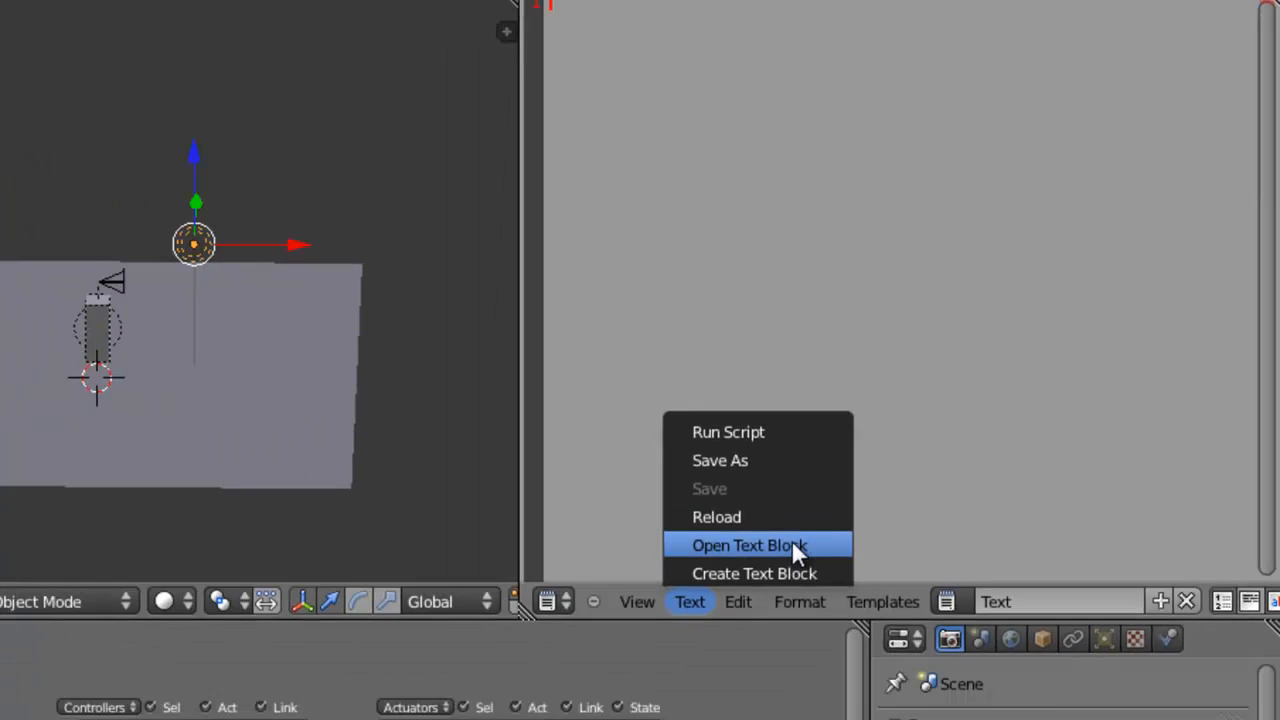
{"action": "left_click", "coordinate": [670, 617]}
{"action": "left_click", "coordinate": [40, 116]}
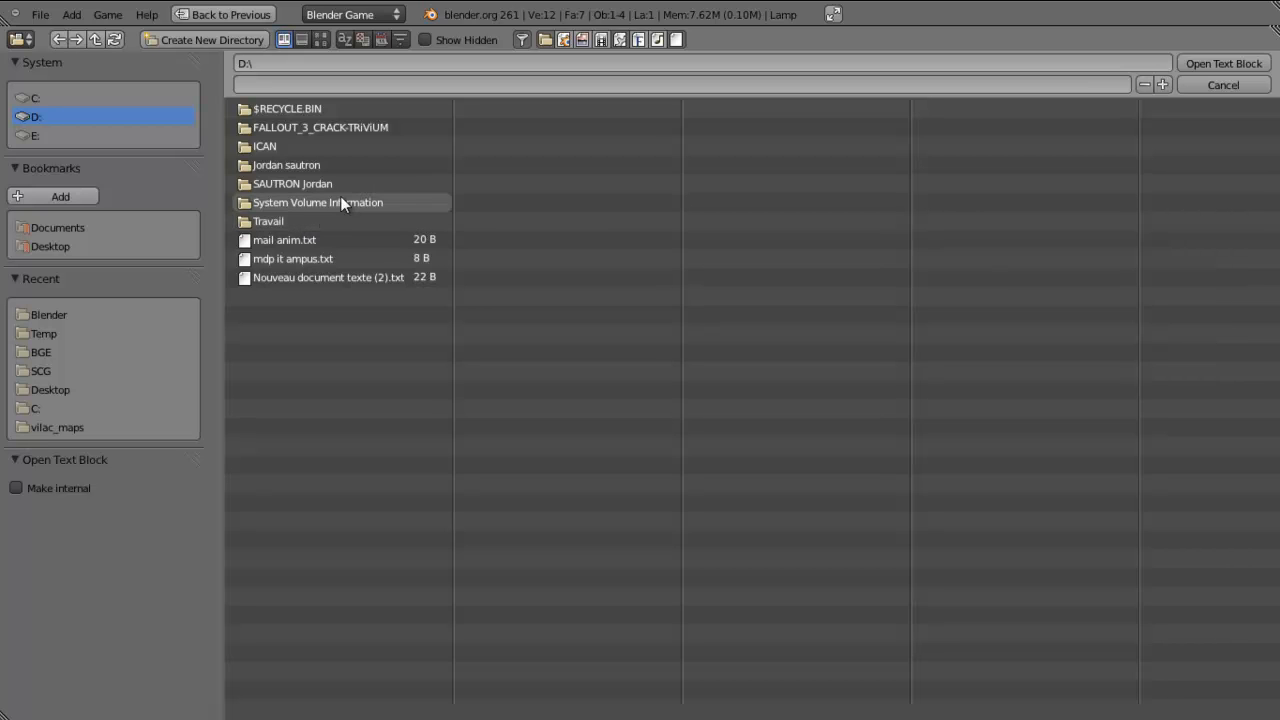
{"action": "left_click", "coordinate": [300, 221]}
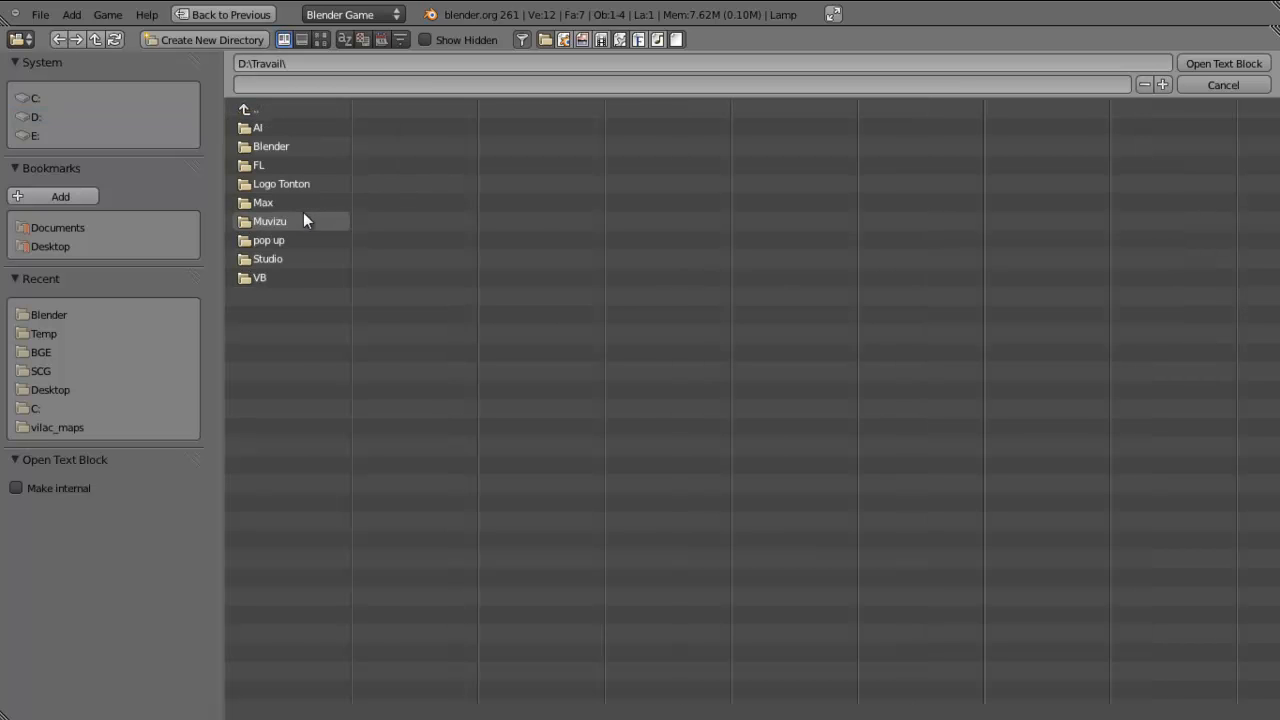
{"action": "left_click", "coordinate": [294, 162]}
{"action": "left_click", "coordinate": [259, 110]}
{"action": "left_click", "coordinate": [286, 150]}
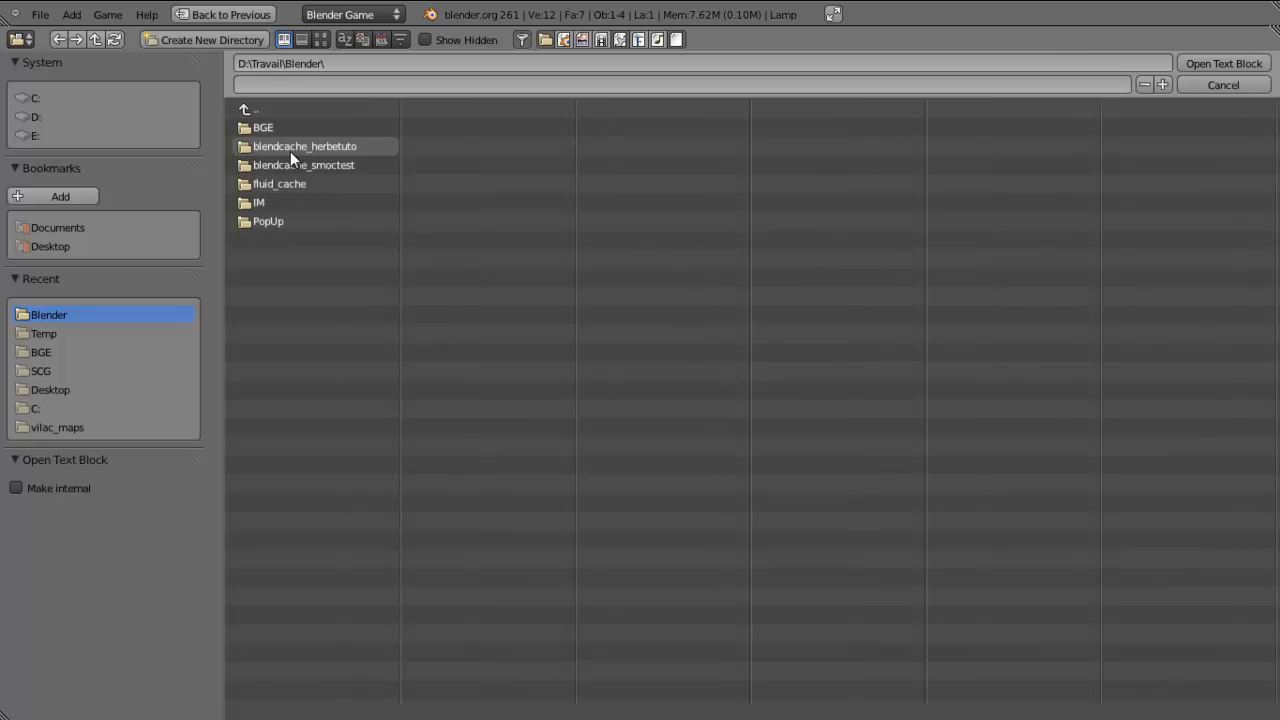
{"action": "left_click", "coordinate": [289, 129]}
{"action": "left_click", "coordinate": [292, 184]}
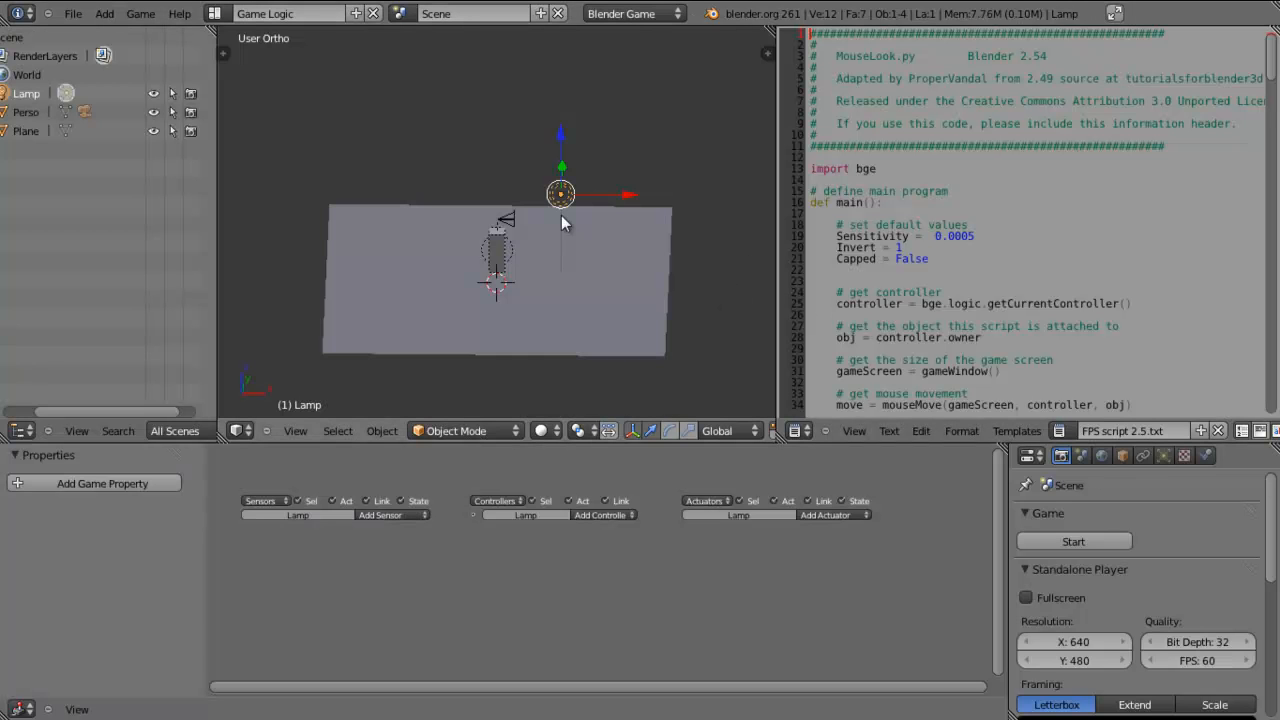
Examine the Perso block and its camera on the plane from several angles and distances.
{"action": "scroll", "coordinate": [561, 214], "scroll_direction": "up", "scroll_amount": 4}
{"action": "scroll", "coordinate": [563, 217], "scroll_direction": "down", "scroll_amount": 3}
{"action": "middle_click_drag", "start_coordinate": [596, 268], "coordinate": [454, 236]}
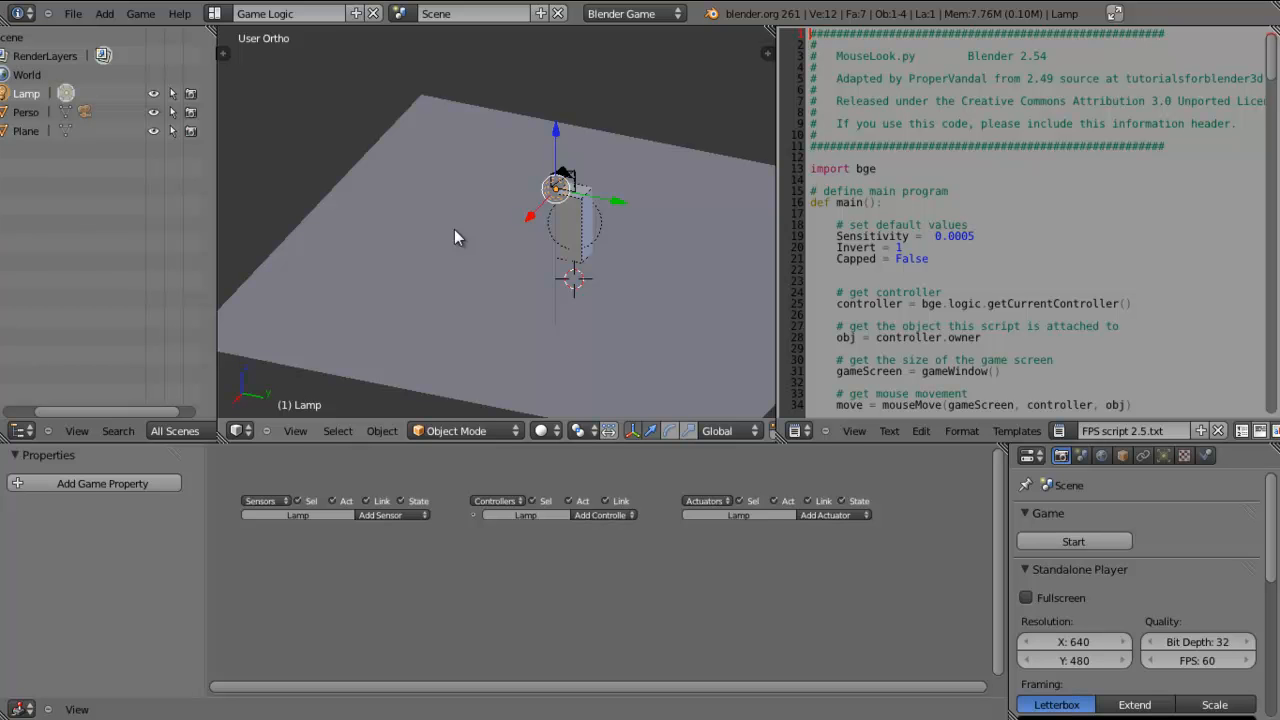
{"action": "middle_click_drag", "start_coordinate": [457, 228], "coordinate": [550, 227]}
{"action": "scroll", "coordinate": [551, 227], "scroll_direction": "up", "scroll_amount": 2}
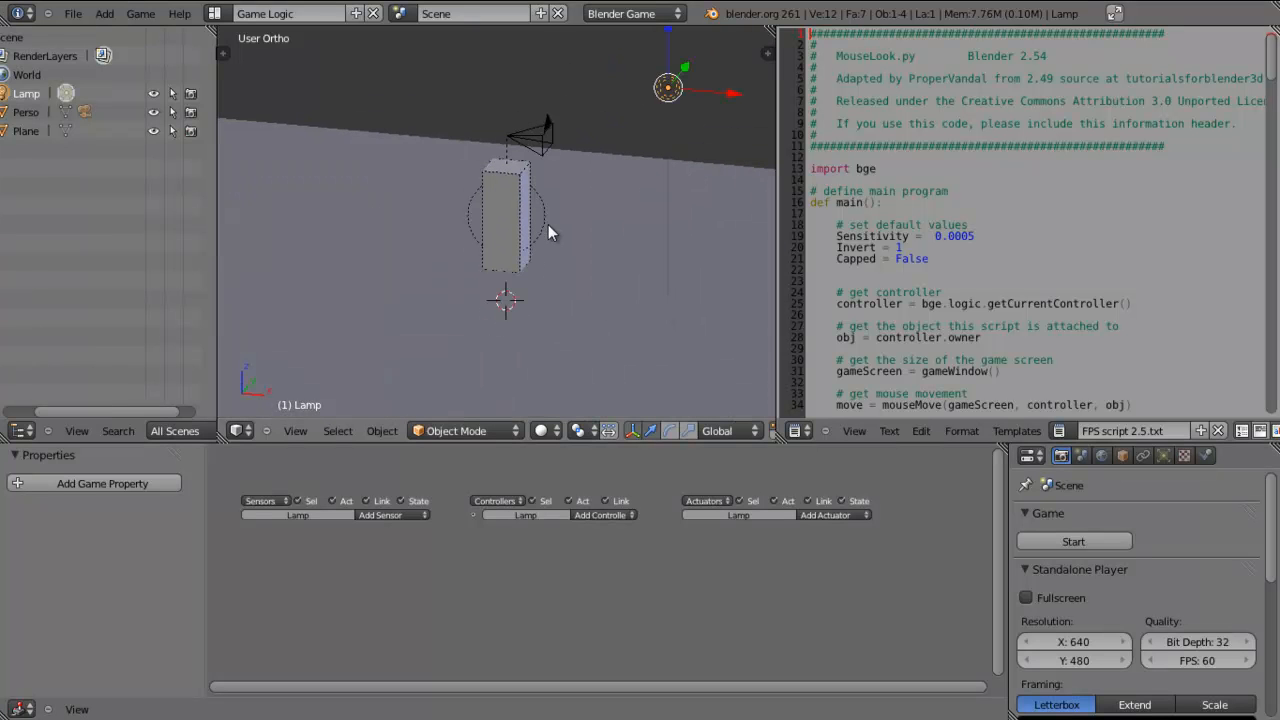
{"action": "scroll", "coordinate": [537, 241], "scroll_direction": "down", "scroll_amount": 4}
{"action": "scroll", "coordinate": [530, 233], "scroll_direction": "up", "scroll_amount": 3}
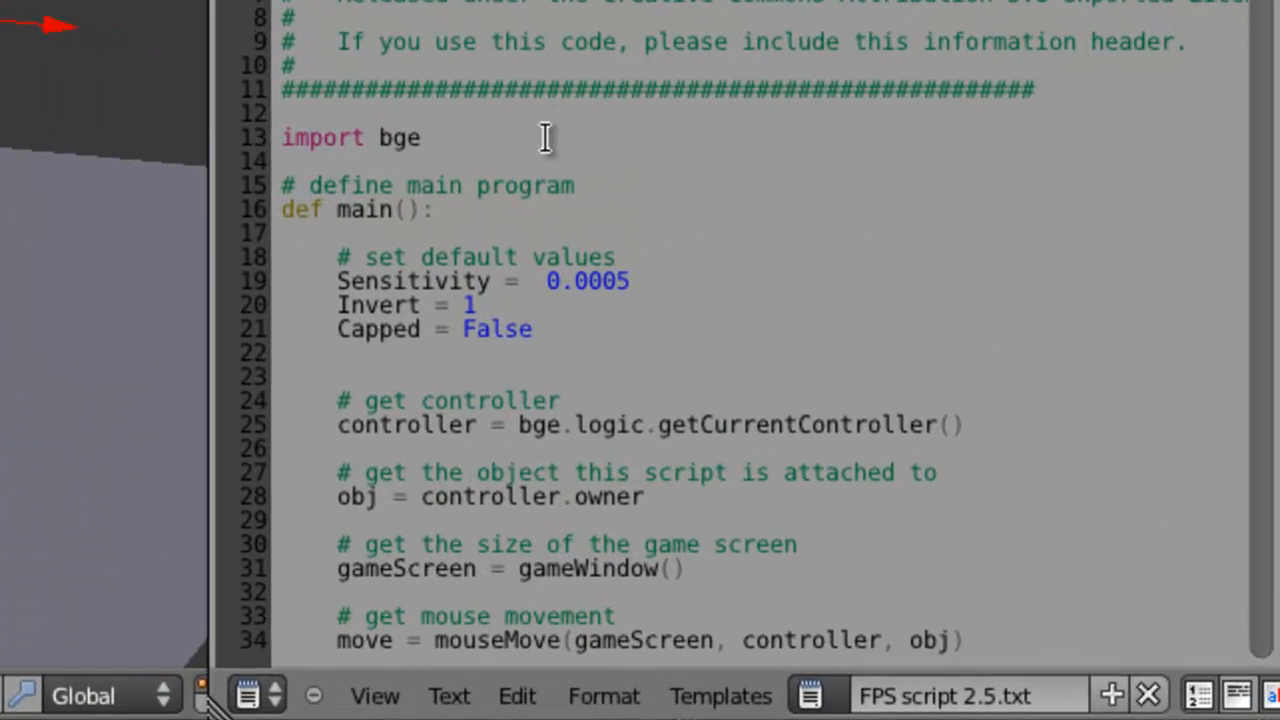
{"action": "scroll", "coordinate": [0, 205], "scroll_direction": "down", "scroll_amount": 3}
{"action": "scroll", "coordinate": [0, 205], "scroll_direction": "up", "scroll_amount": 3}
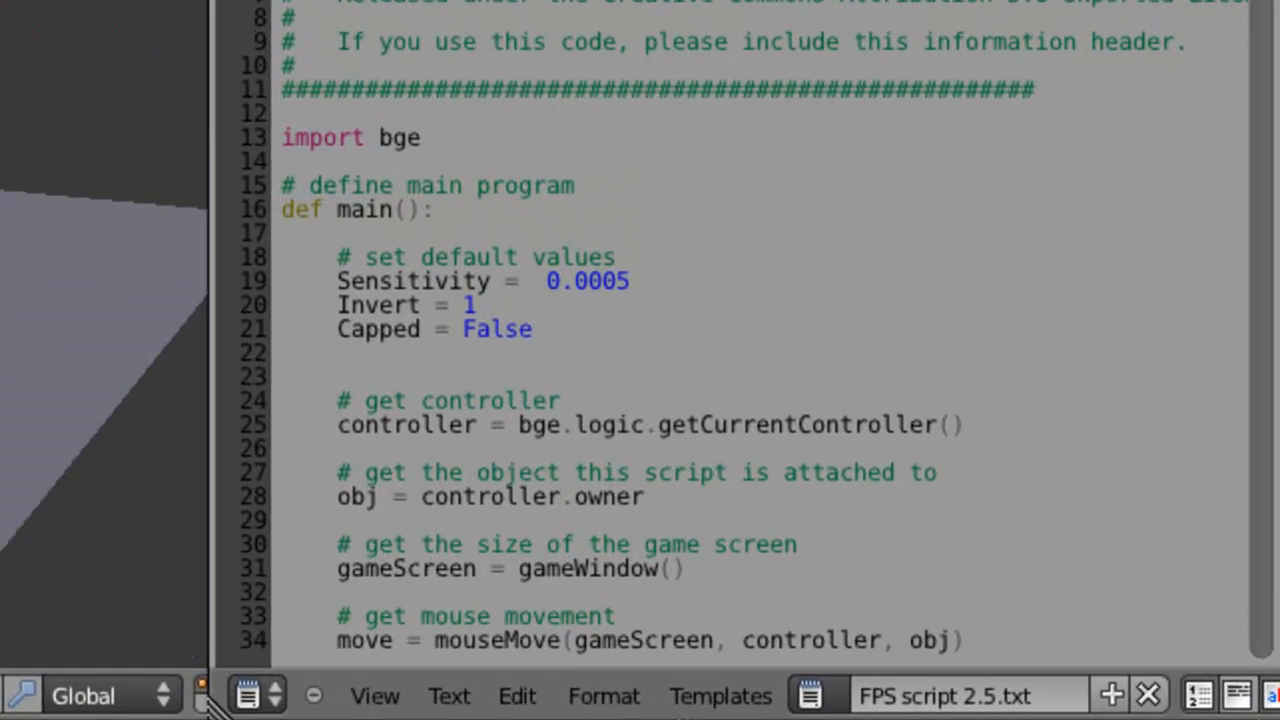
{"action": "scroll", "coordinate": [0, 205], "scroll_direction": "down", "scroll_amount": 2}
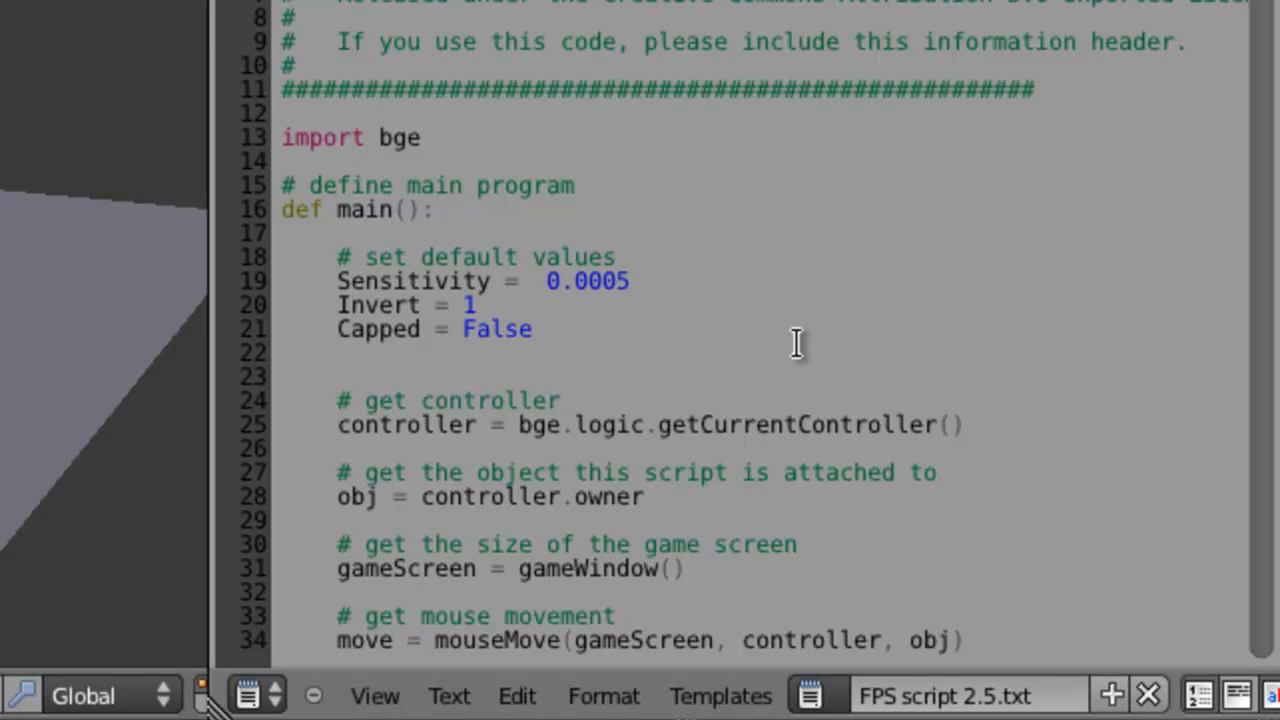
Read through the FPS script and examine the sensor and actuator names used in its centerCursor function.
{"action": "scroll", "coordinate": [1275, 227], "scroll_direction": "down", "scroll_amount": 20}
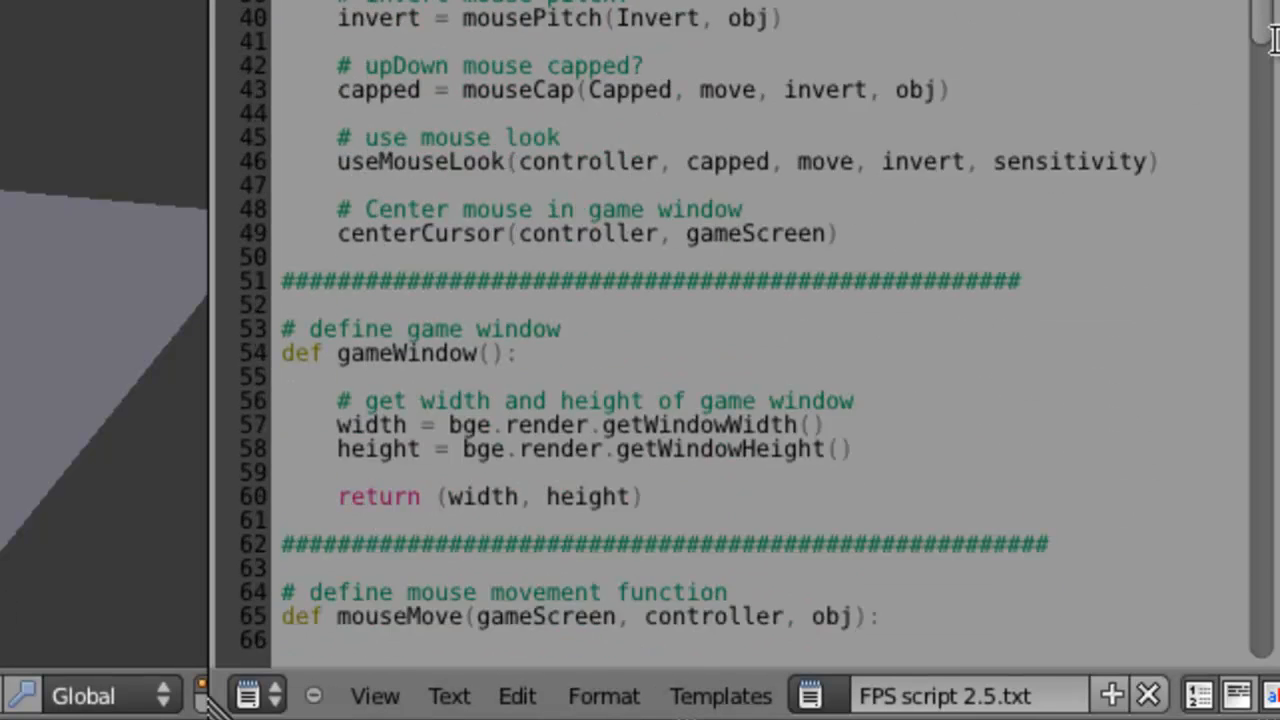
{"action": "scroll", "coordinate": [1275, 227], "scroll_direction": "down", "scroll_amount": 20}
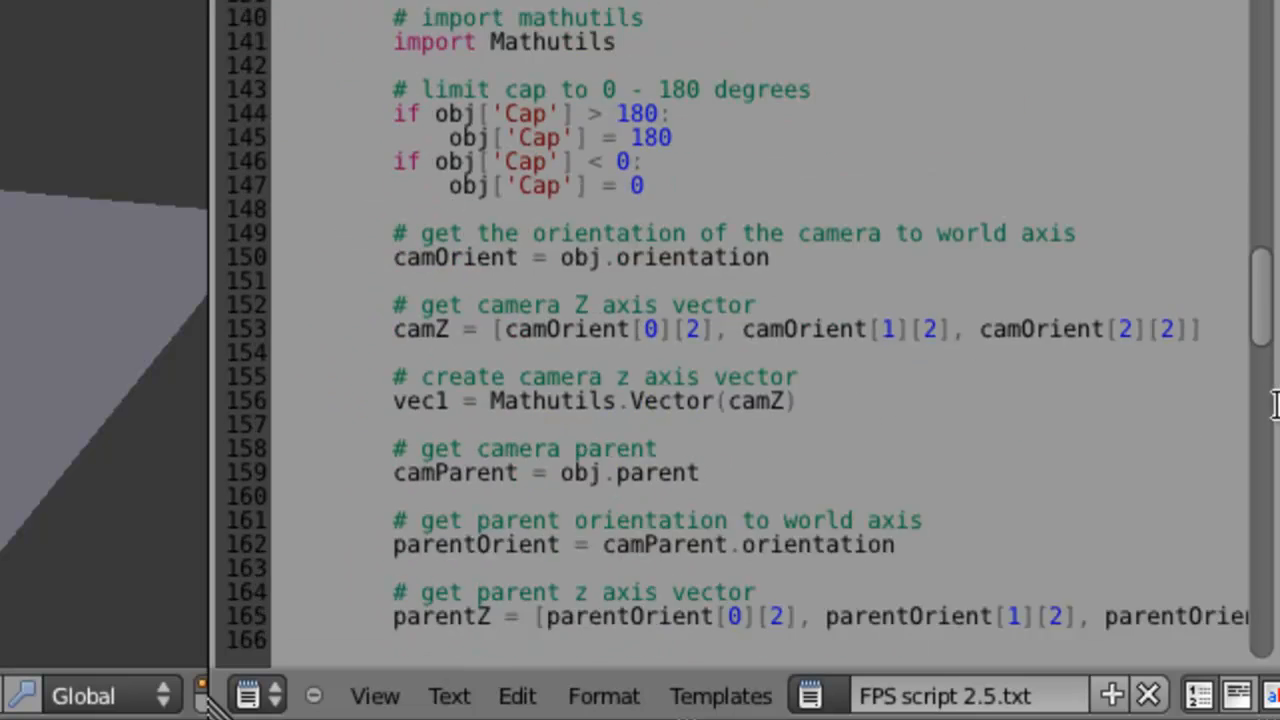
{"action": "scroll", "coordinate": [1273, 480], "scroll_direction": "down", "scroll_amount": 18}
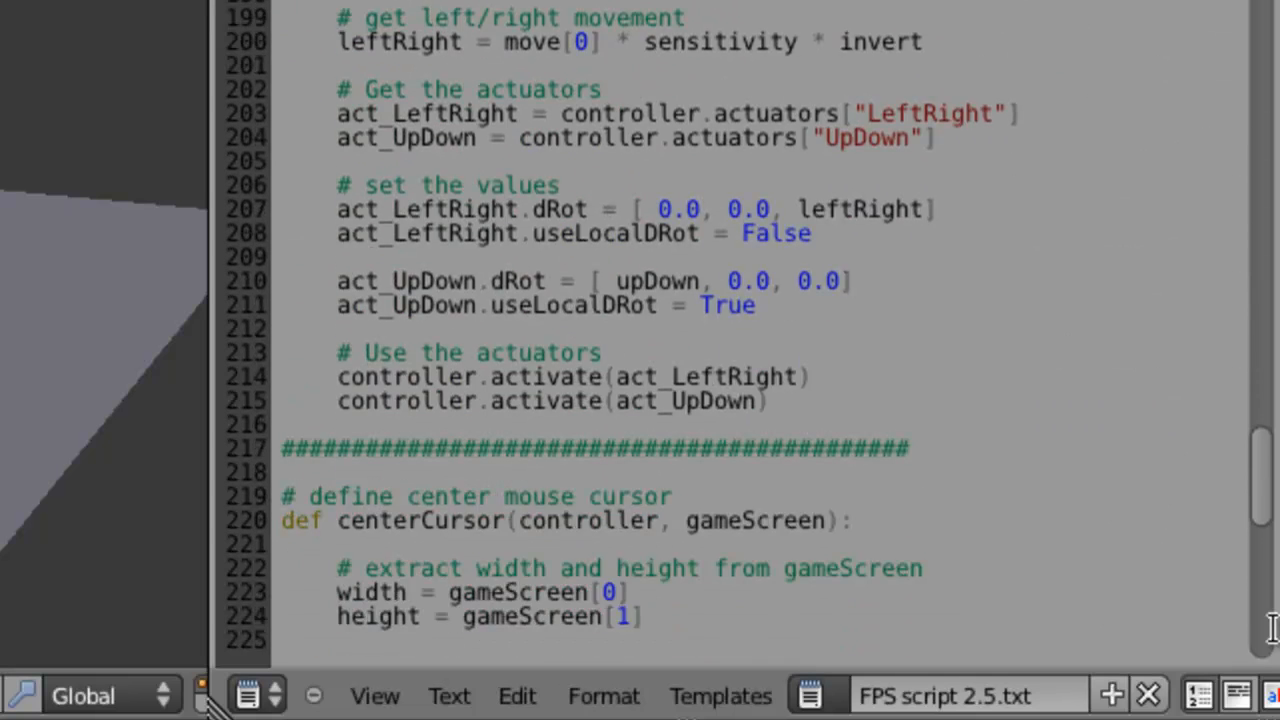
{"action": "scroll", "coordinate": [1073, 489], "scroll_direction": "down", "scroll_amount": 2}
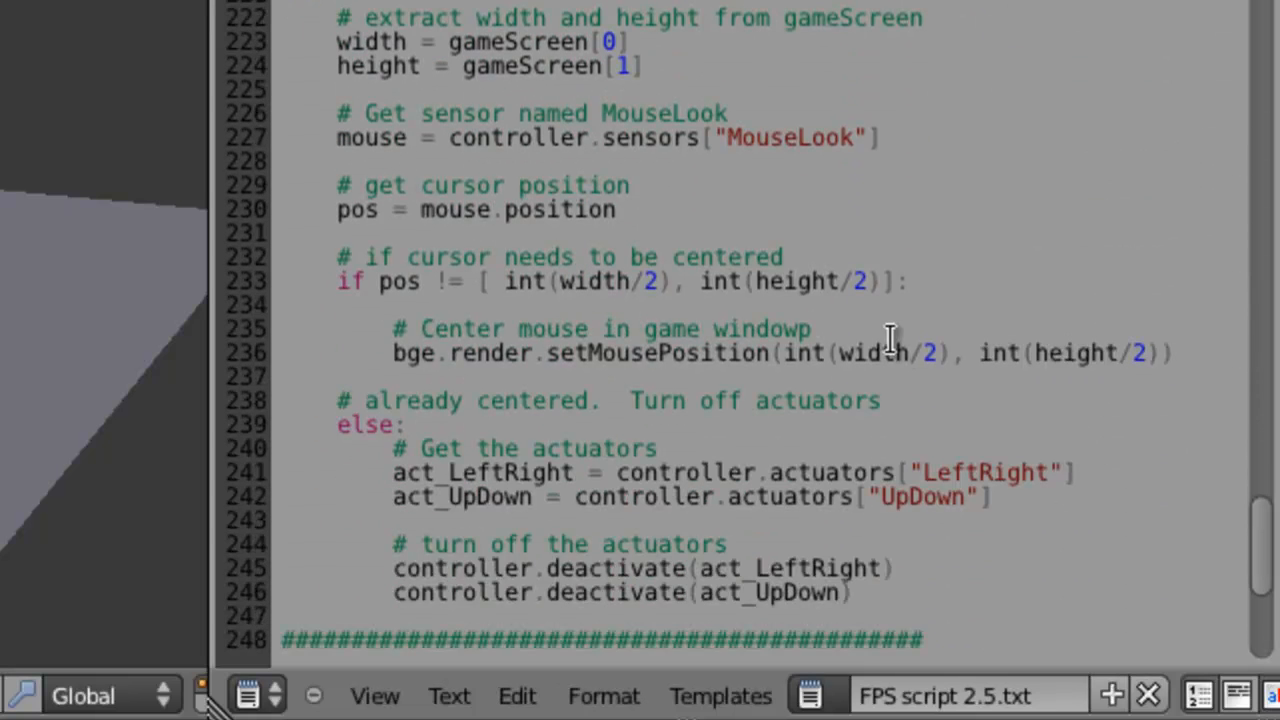
{"action": "left_click_drag", "start_coordinate": [884, 145], "coordinate": [851, 156]}
{"action": "left_click", "coordinate": [650, 147]}
{"action": "left_click", "coordinate": [797, 137]}
{"action": "left_click", "coordinate": [834, 466]}
{"action": "left_click", "coordinate": [832, 496]}
{"action": "left_click", "coordinate": [994, 469]}
{"action": "left_click", "coordinate": [922, 497]}
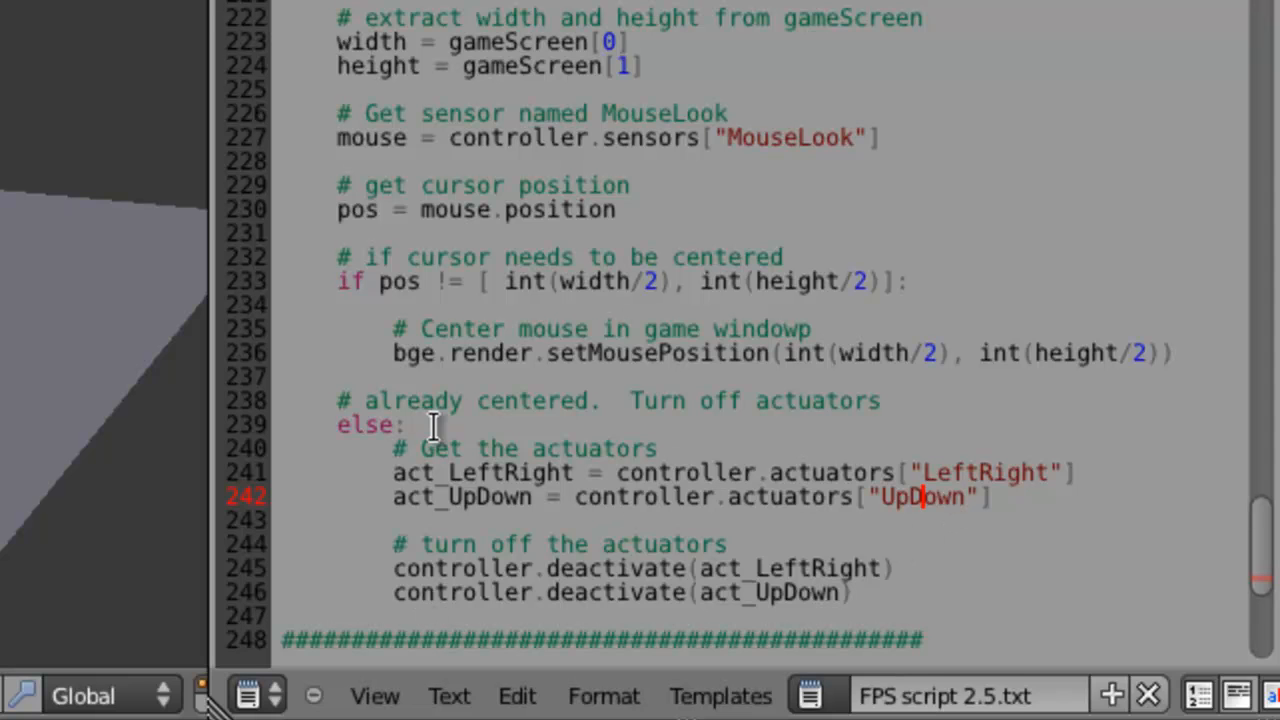
{"action": "left_click", "coordinate": [645, 137]}
{"action": "left_click", "coordinate": [797, 137]}
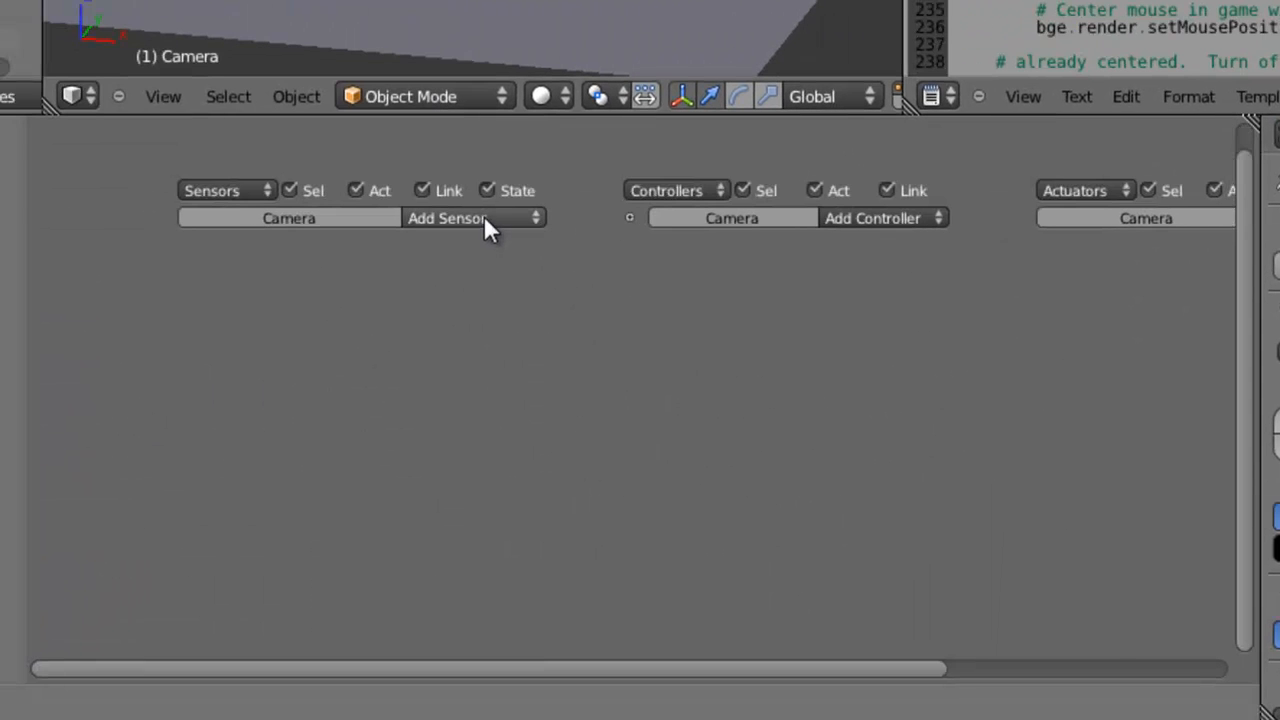
Add a Mouse sensor to the camera and set its mouse event to Movement.
{"action": "left_click", "coordinate": [485, 220]}
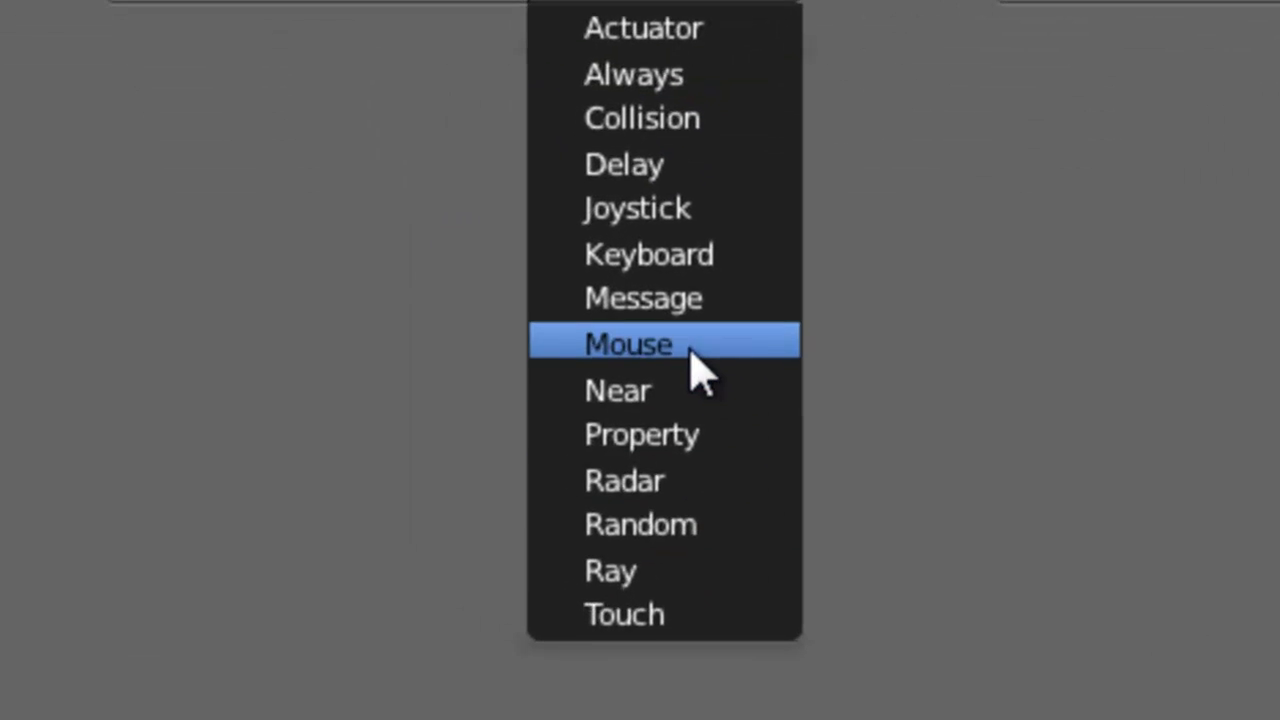
{"action": "left_click", "coordinate": [689, 345]}
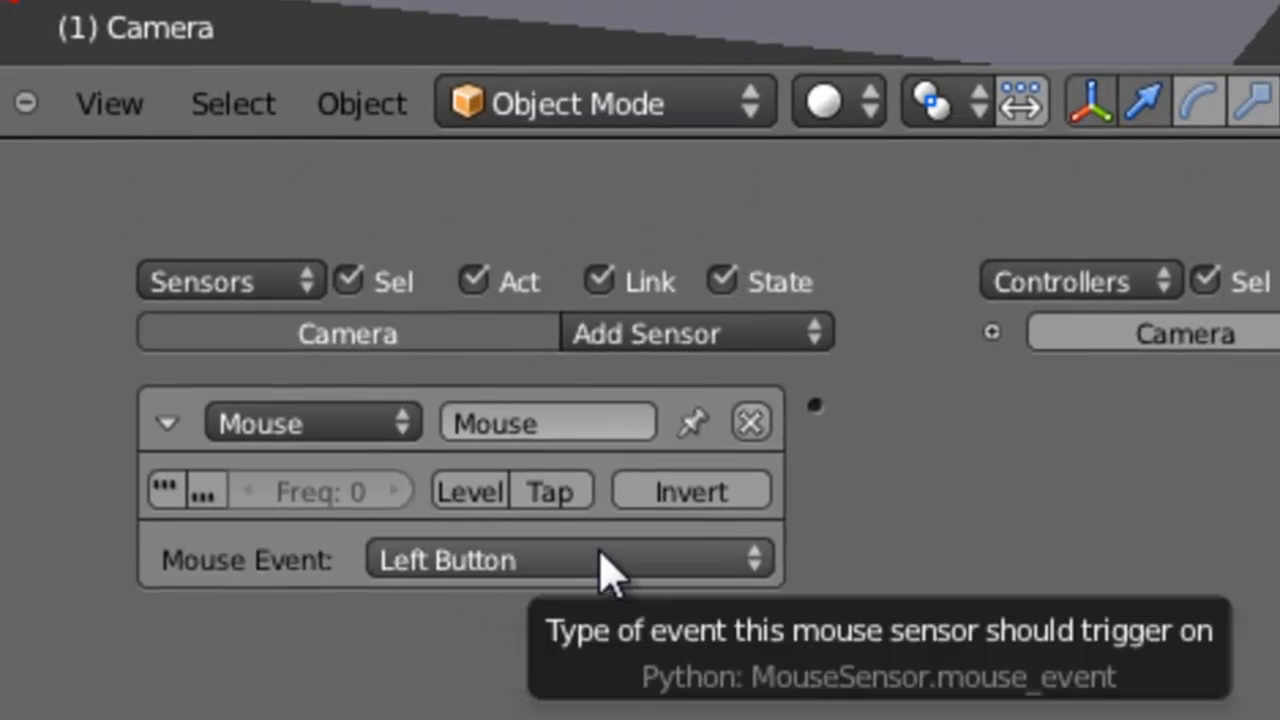
{"action": "left_click", "coordinate": [606, 562]}
{"action": "left_click", "coordinate": [592, 300]}
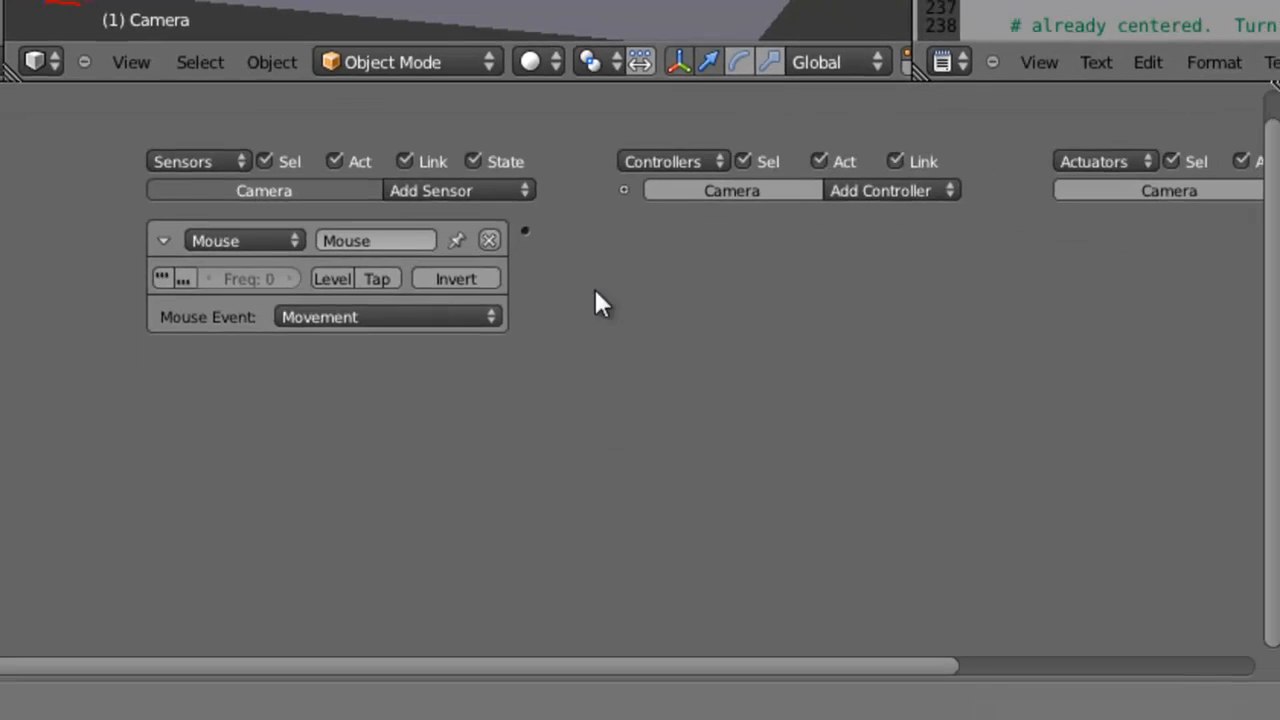
Add a Python controller running FPS script 2.5.txt to the camera and link the Mouse sensor to it.
{"action": "middle_click_drag", "start_coordinate": [1054, 377], "coordinate": [996, 412]}
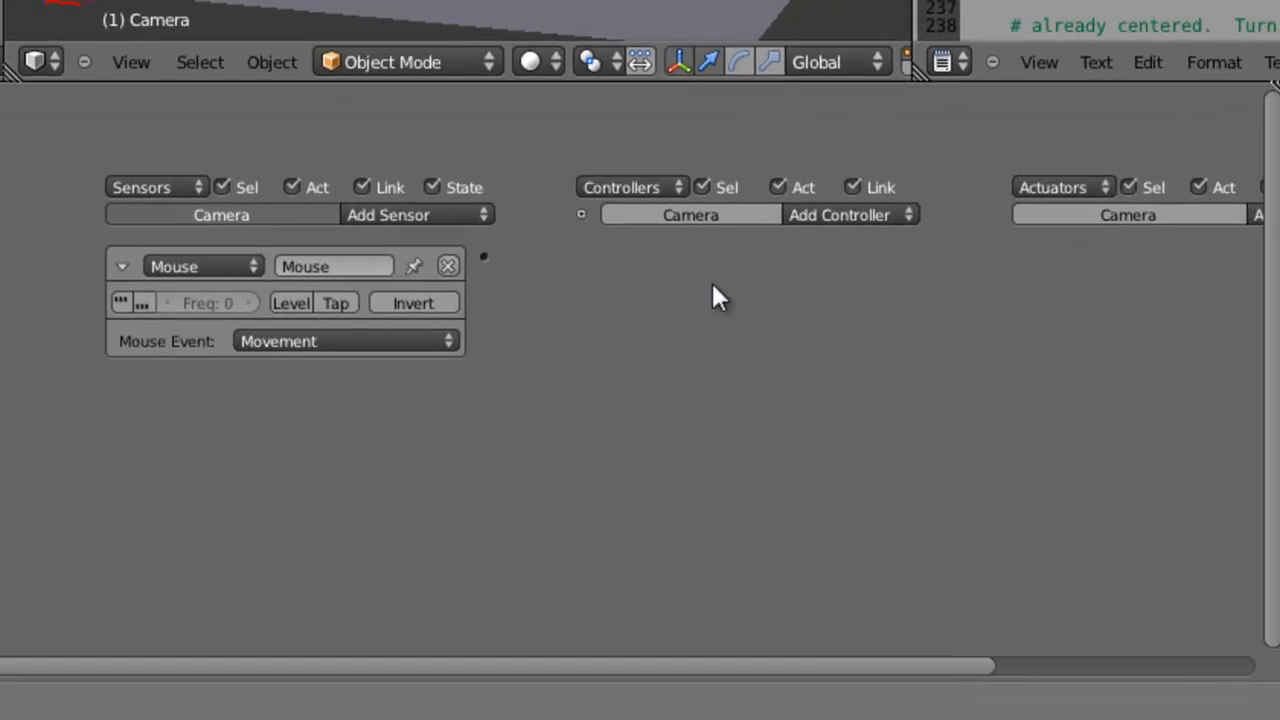
{"action": "middle_click_drag", "start_coordinate": [711, 277], "coordinate": [660, 320]}
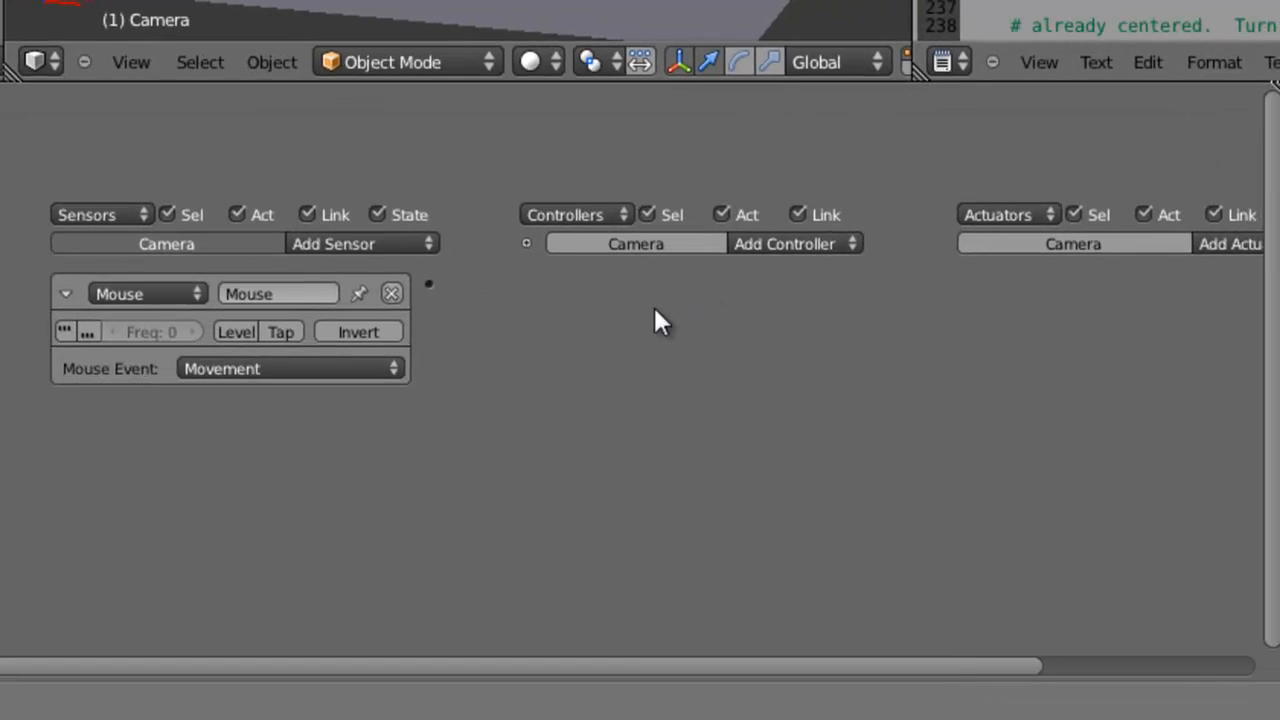
{"action": "left_click", "coordinate": [797, 238]}
{"action": "left_click", "coordinate": [792, 440]}
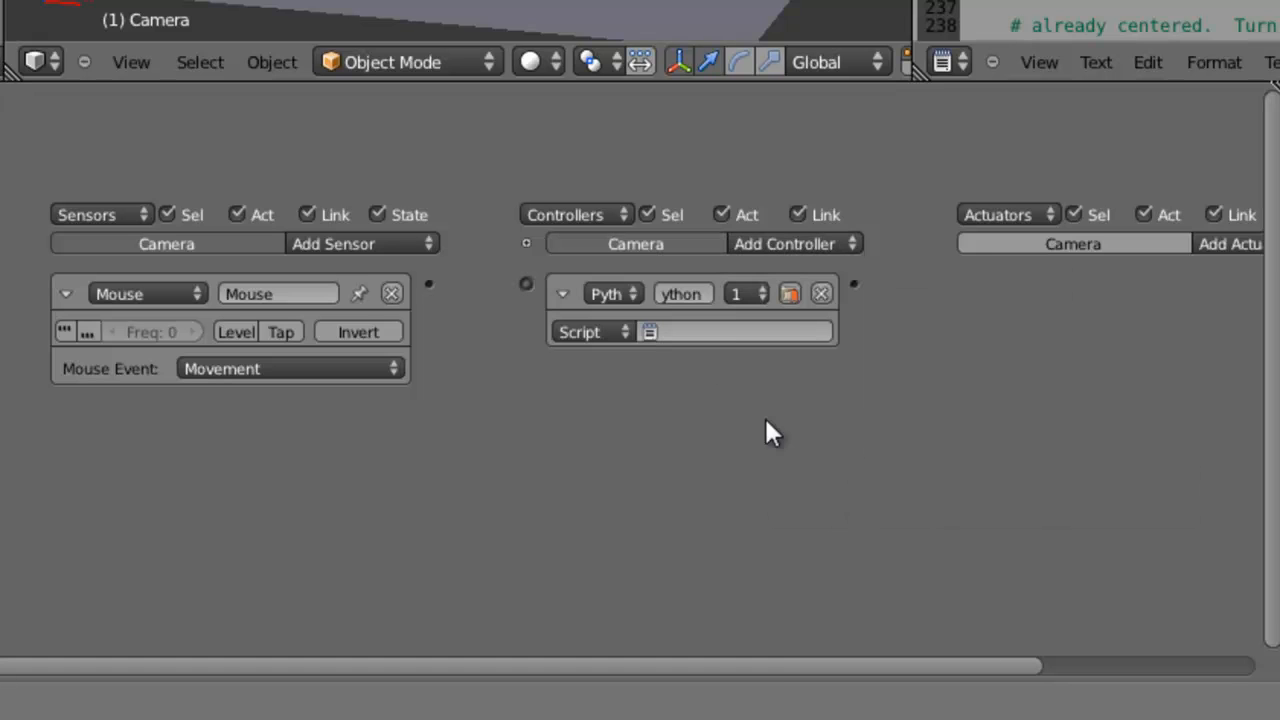
{"action": "left_click", "coordinate": [725, 332]}
{"action": "left_click", "coordinate": [733, 368]}
{"action": "left_click_drag", "start_coordinate": [430, 285], "coordinate": [527, 284]}
Add a Motion actuator named UpDown to the camera, link the Python controller to it and collapse the actuator.
{"action": "middle_click_drag", "start_coordinate": [1023, 349], "coordinate": [665, 346]}
{"action": "left_click", "coordinate": [950, 249]}
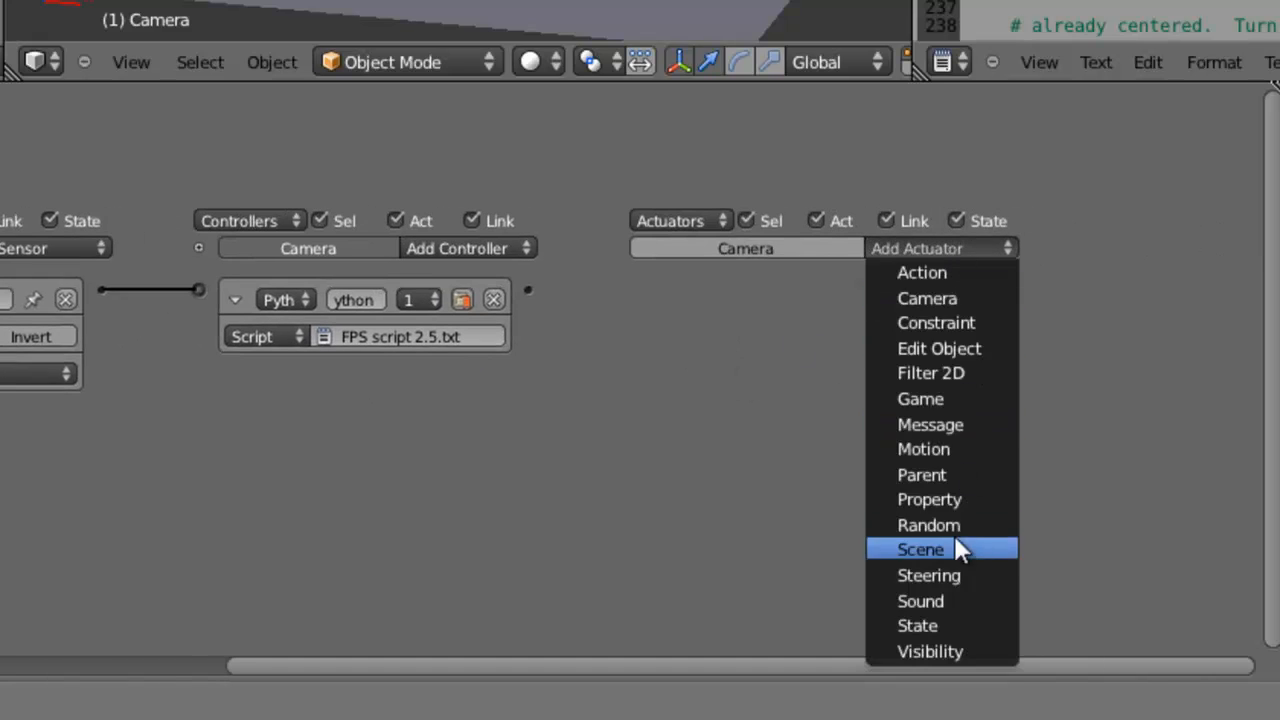
{"action": "left_click", "coordinate": [951, 448]}
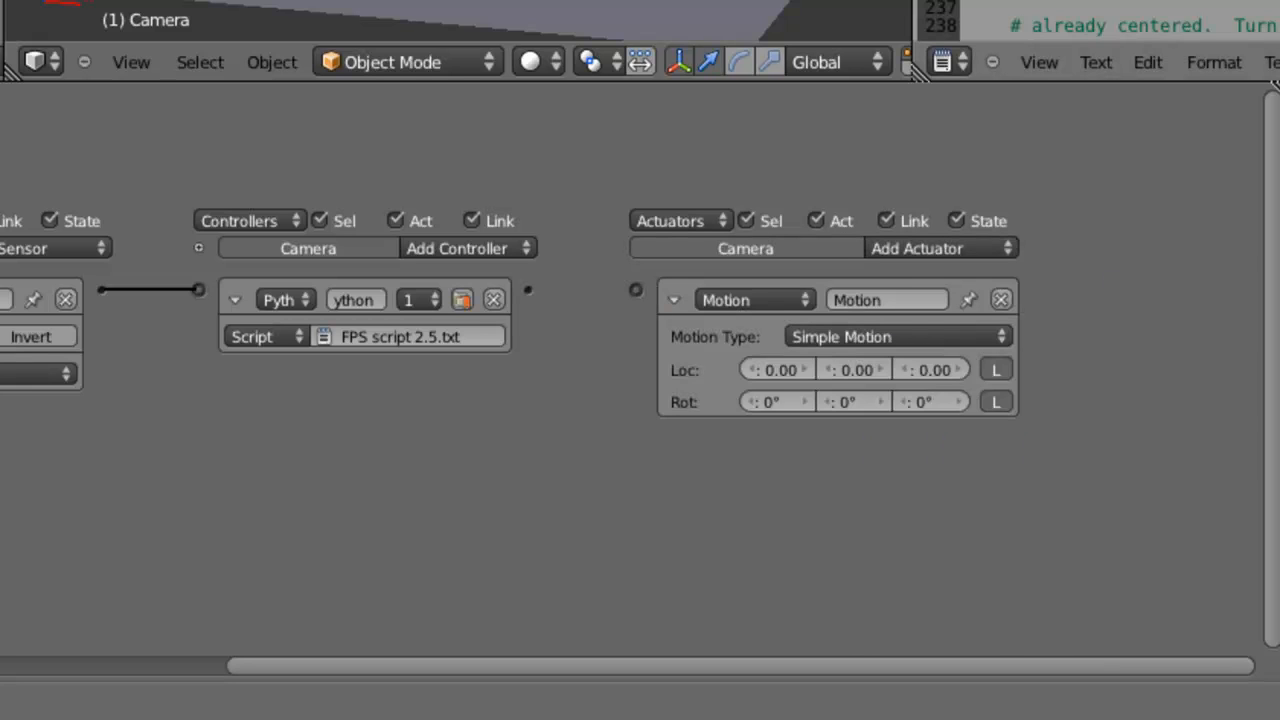
{"action": "scroll", "coordinate": [1120, 20], "scroll_direction": "down", "scroll_amount": 3}
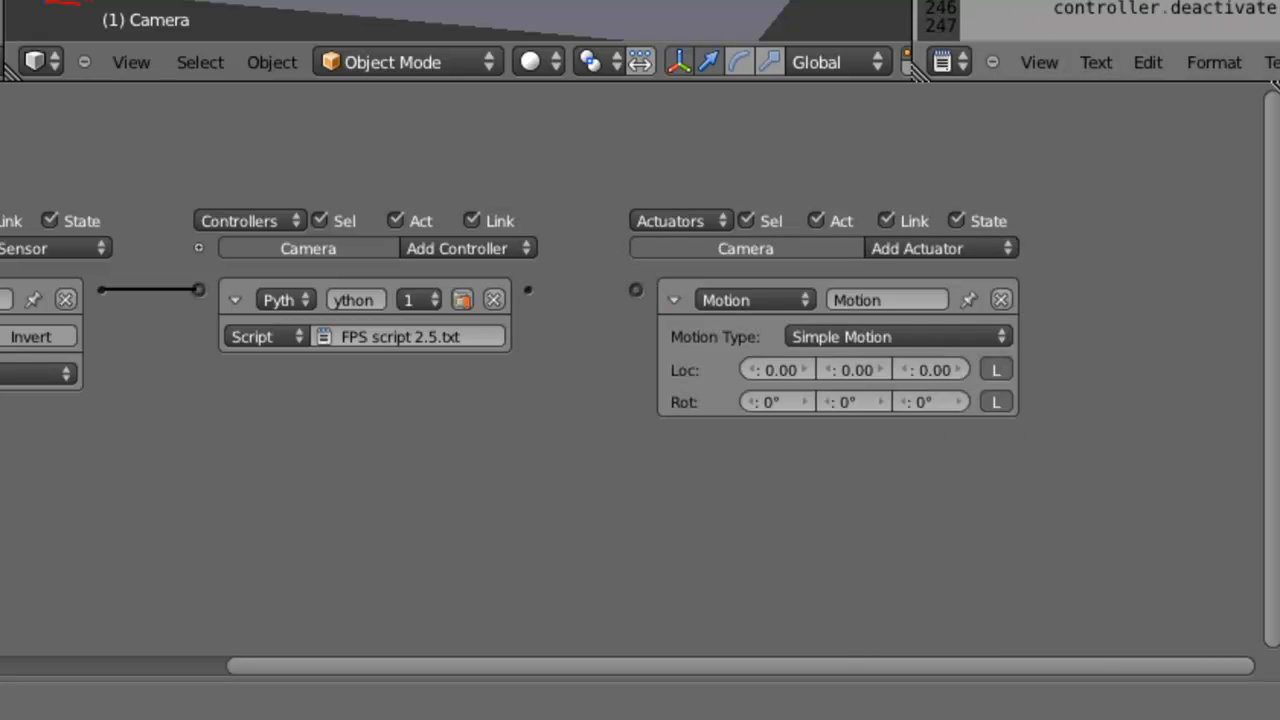
{"action": "left_click", "coordinate": [900, 299]}
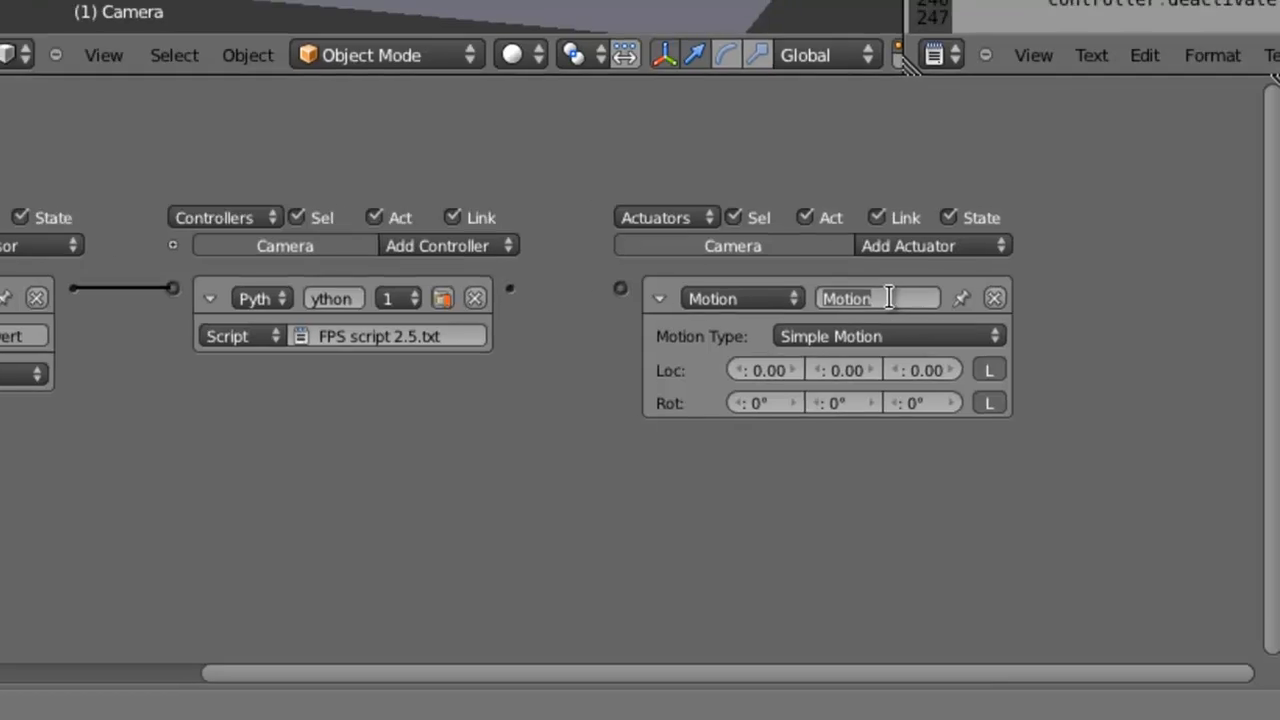
{"action": "type", "text": "UpDown"}
{"action": "key", "text": "Return"}
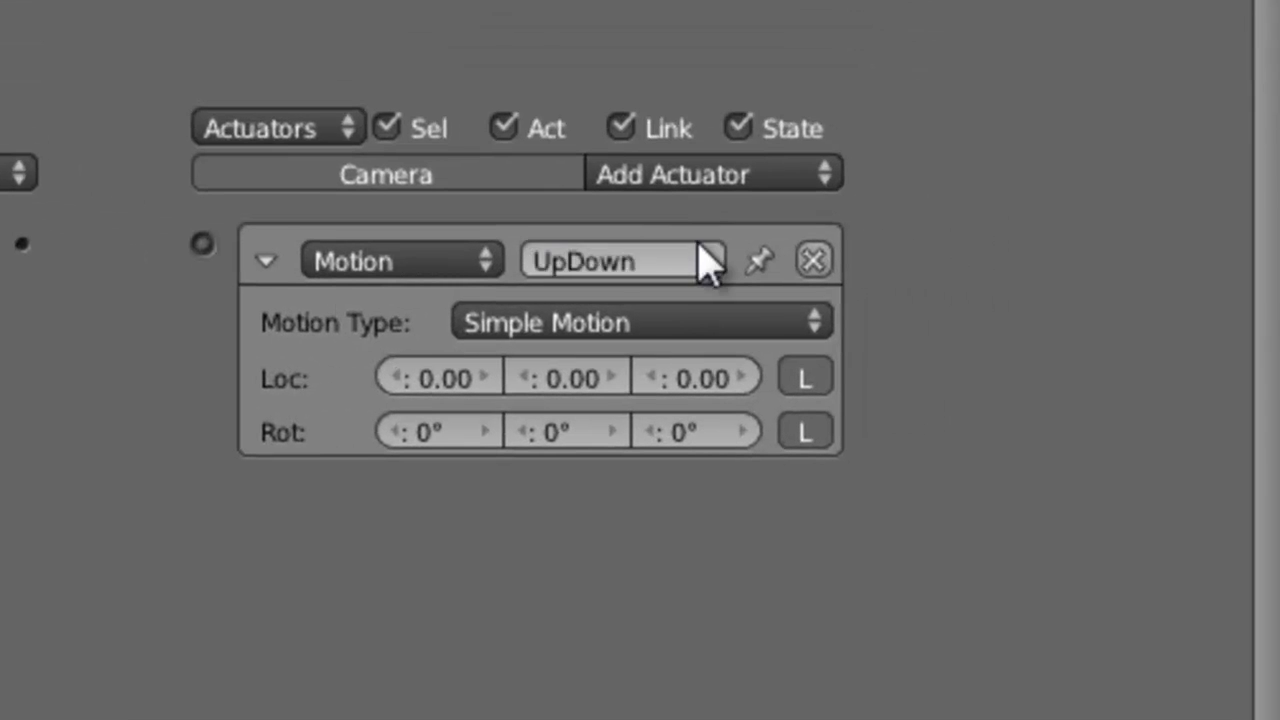
{"action": "left_click_drag", "start_coordinate": [22, 243], "coordinate": [204, 250]}
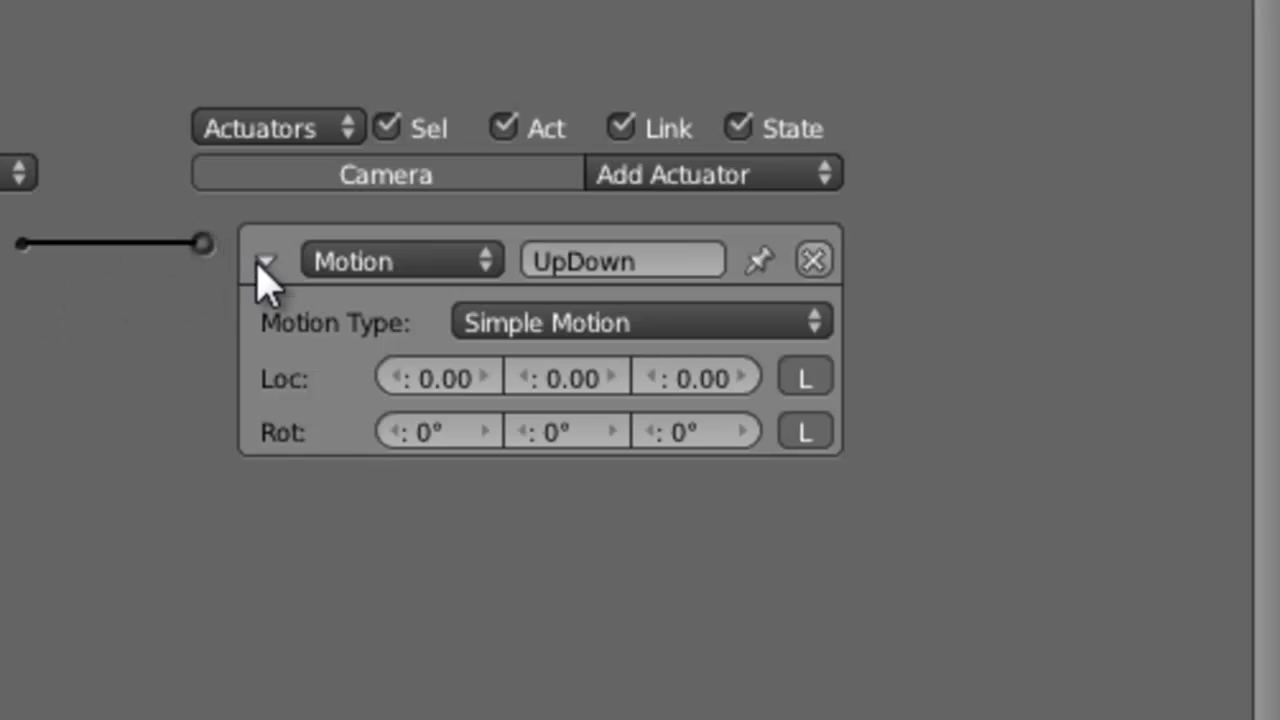
{"action": "left_click", "coordinate": [265, 261]}
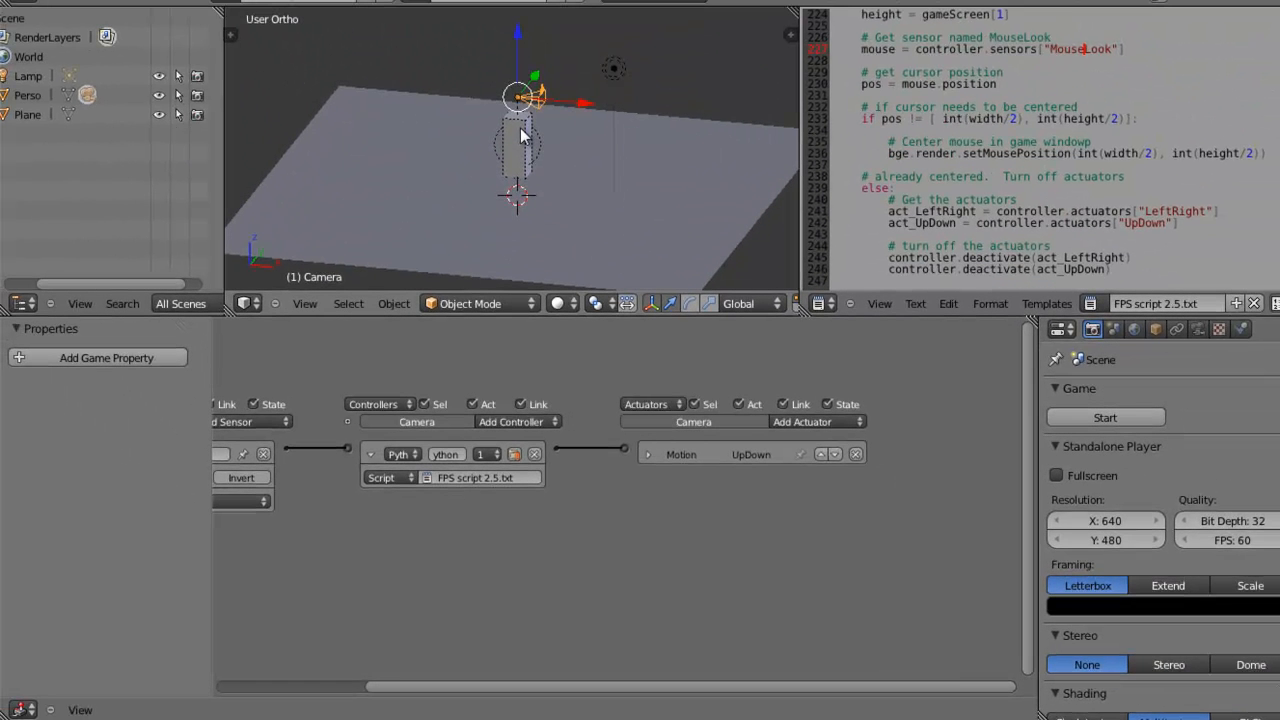
Select the Perso block together with the camera and give Perso a Motion actuator named LeftRight.
{"action": "right_click", "coordinate": [520, 135], "text": "shift"}
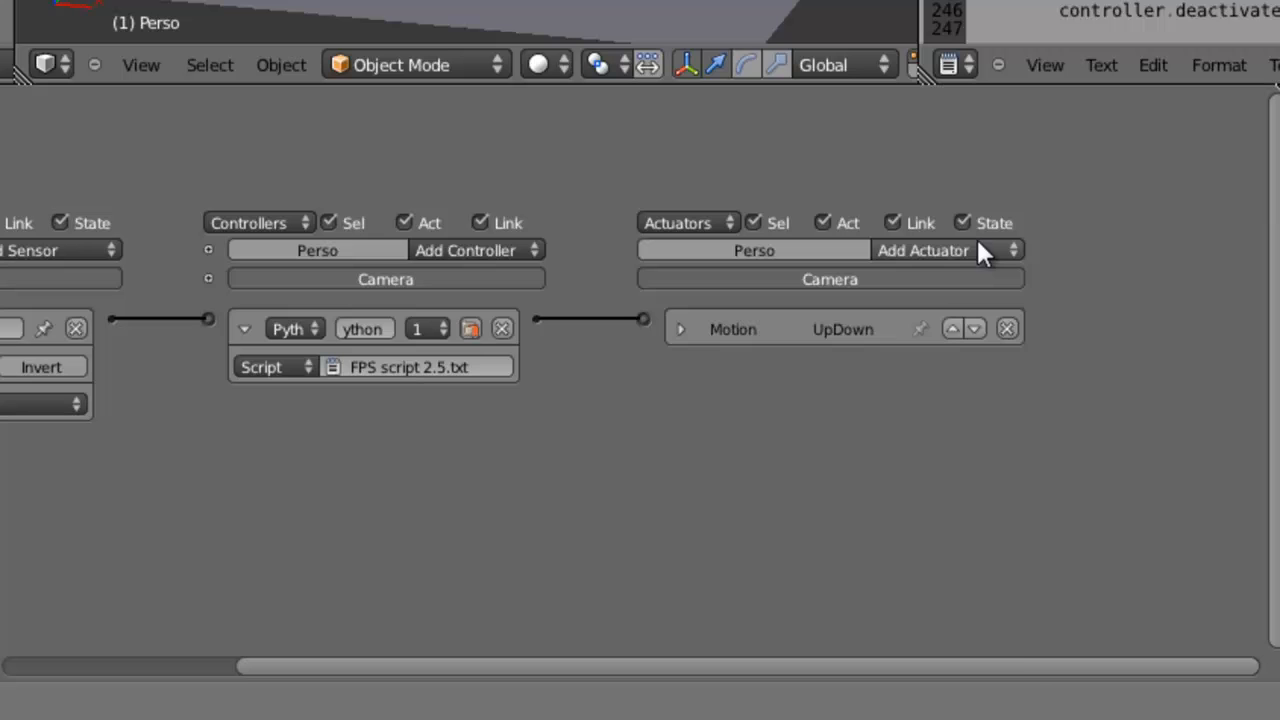
{"action": "left_click", "coordinate": [980, 251]}
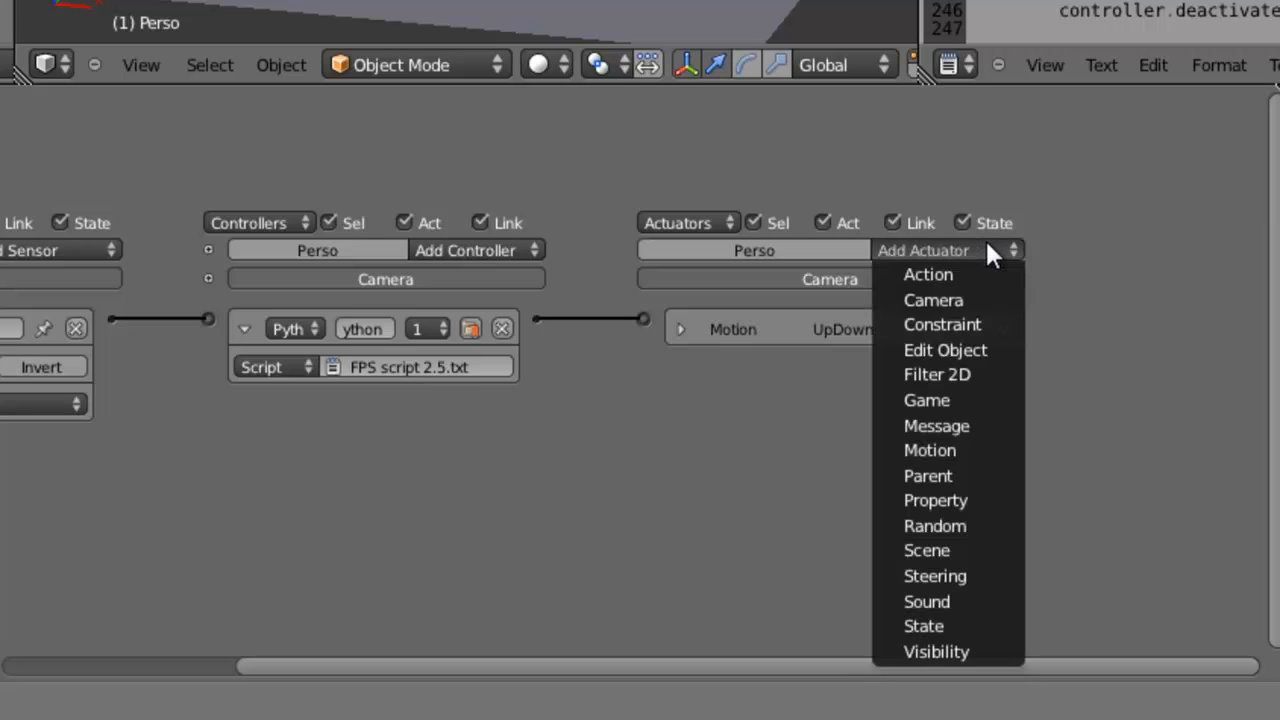
{"action": "left_click", "coordinate": [953, 449]}
{"action": "left_click", "coordinate": [897, 298]}
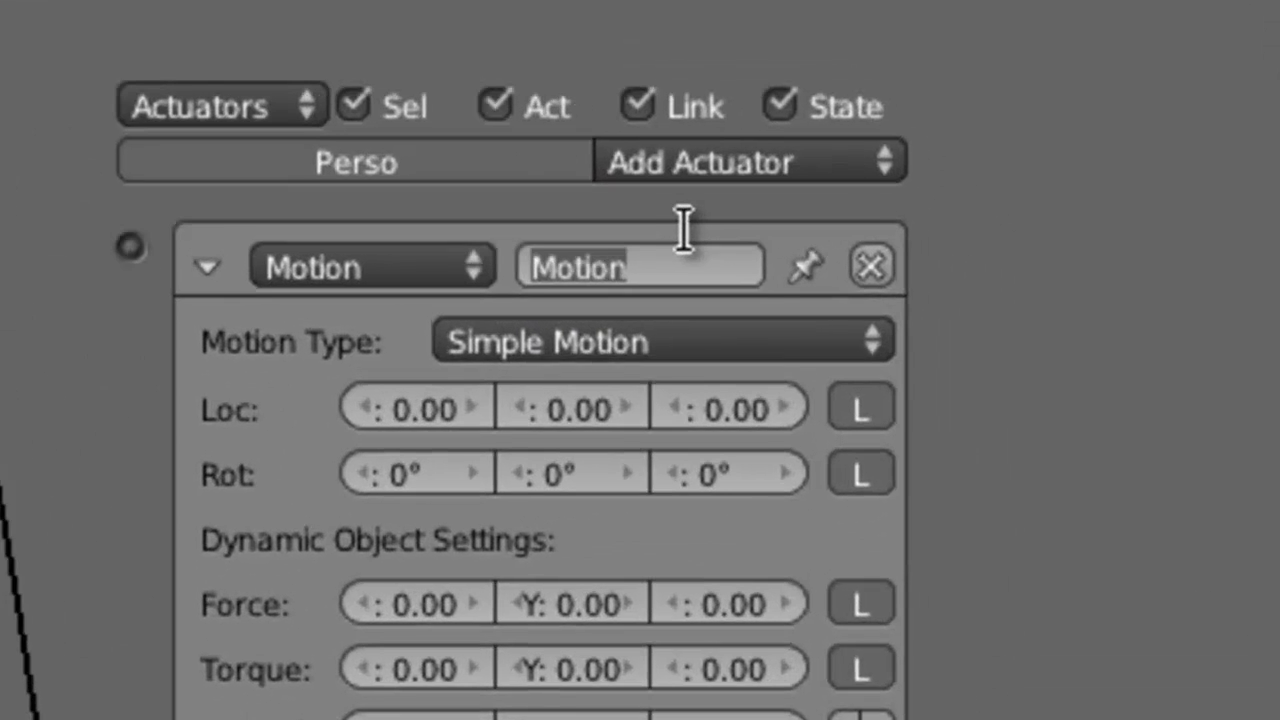
{"action": "type", "text": "Lef"}
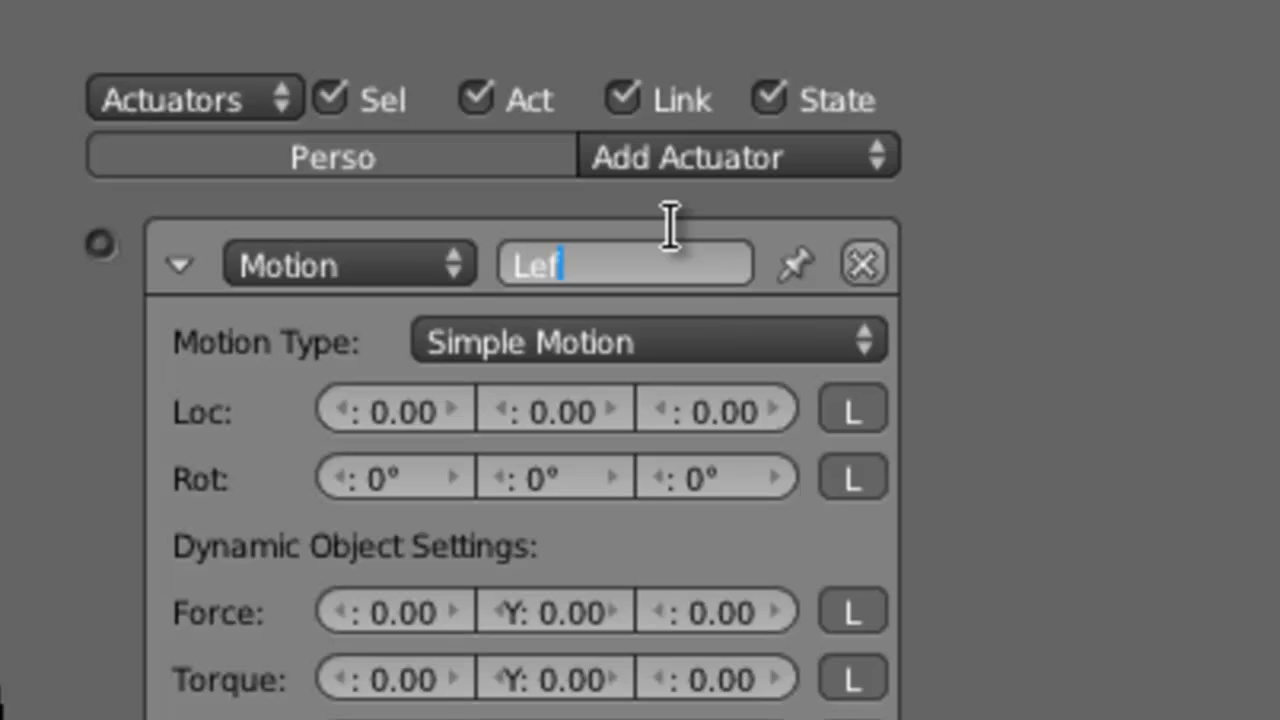
{"action": "type", "text": "tRight"}
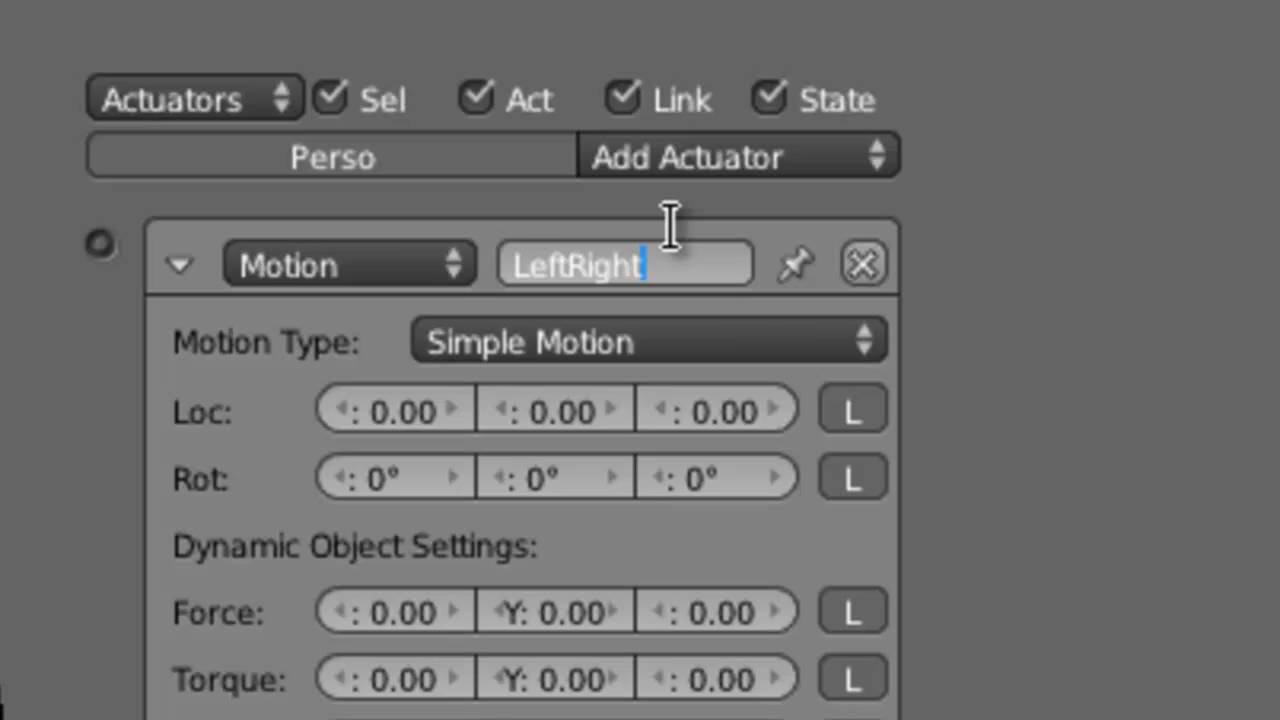
{"action": "key", "text": "Return"}
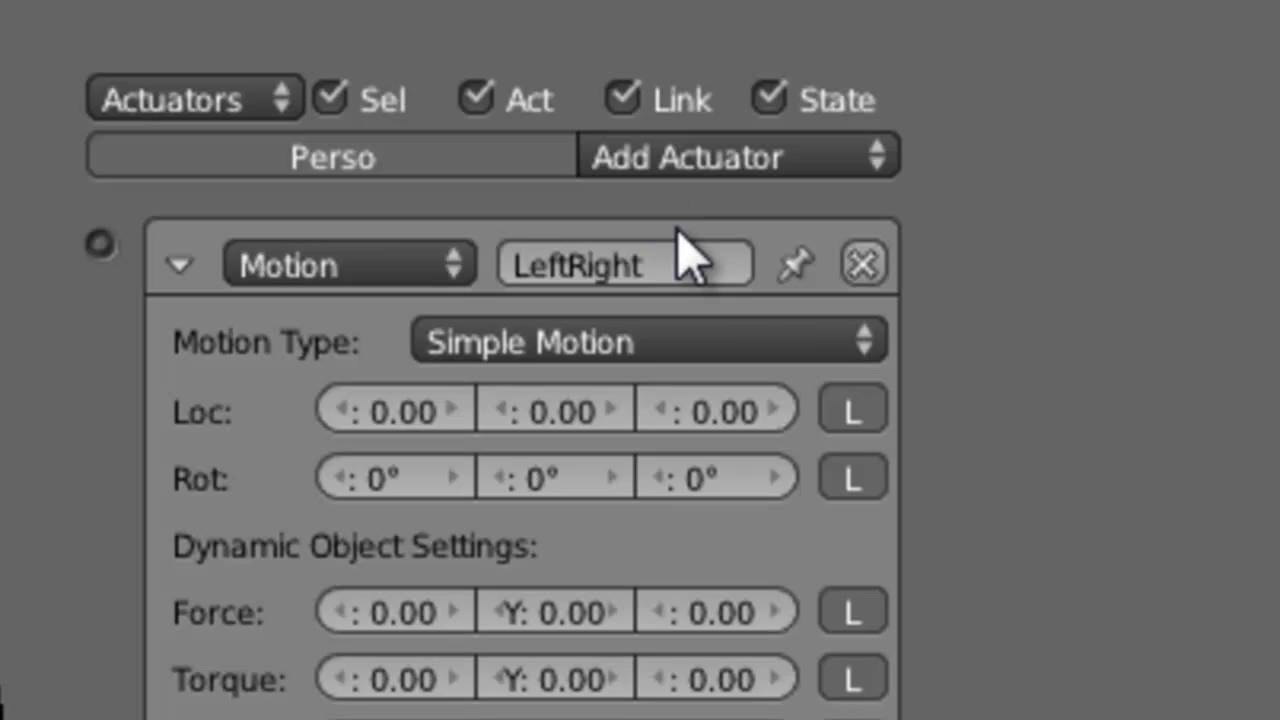
Link the Python controller to Perso's LeftRight actuator and test-run the game from the camera view.
{"action": "left_click_drag", "start_coordinate": [0, 310], "coordinate": [100, 245]}
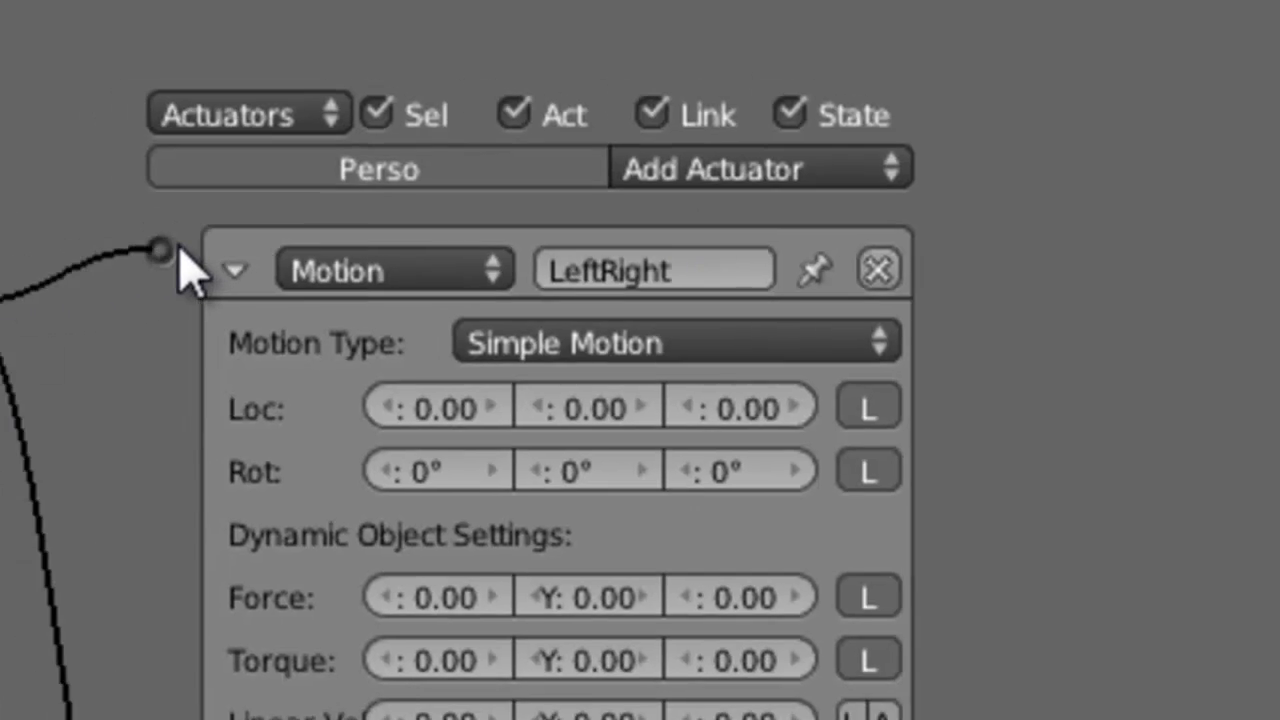
{"action": "scroll", "coordinate": [628, 425], "scroll_direction": "down", "scroll_amount": 3}
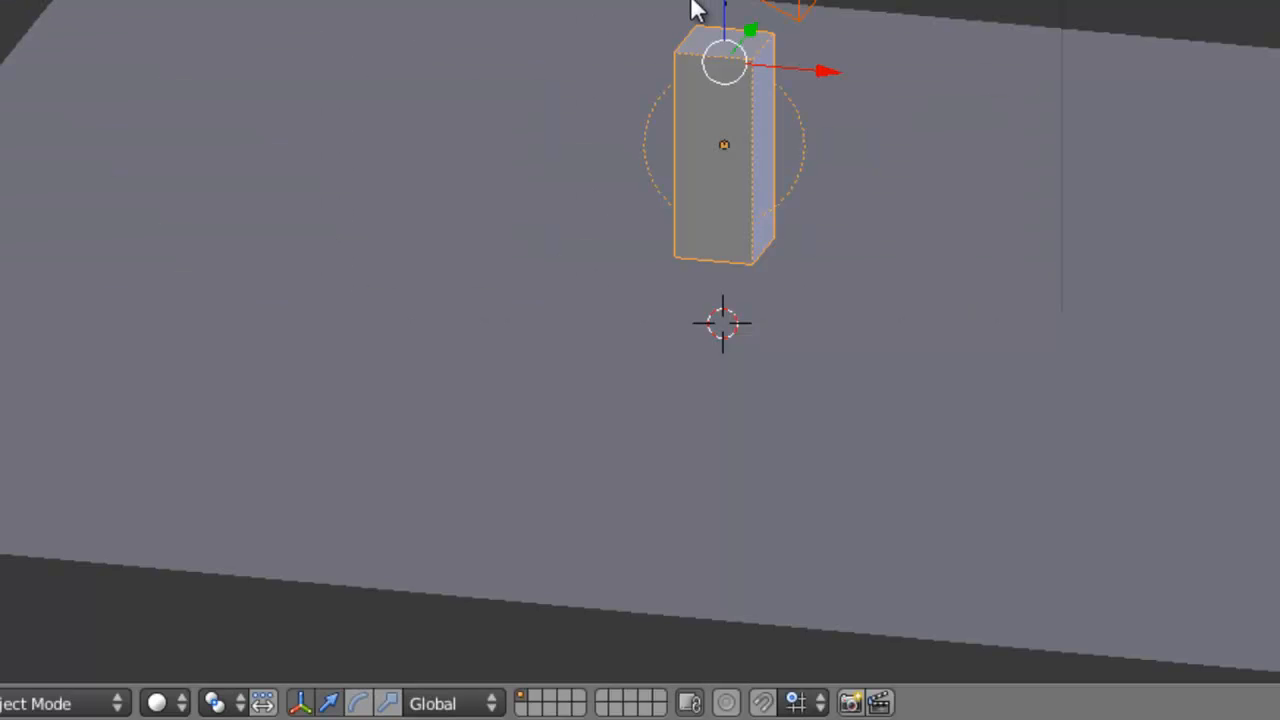
{"action": "key", "text": "KP_0"}
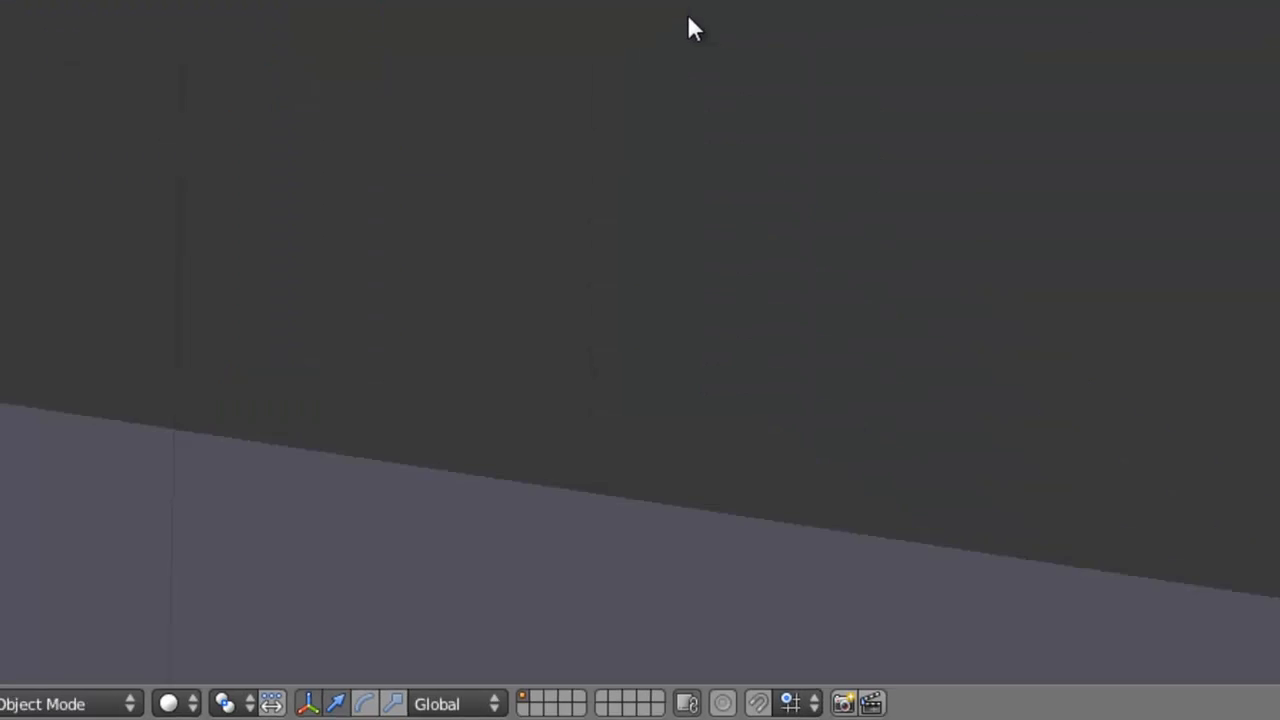
{"action": "key", "text": "p"}
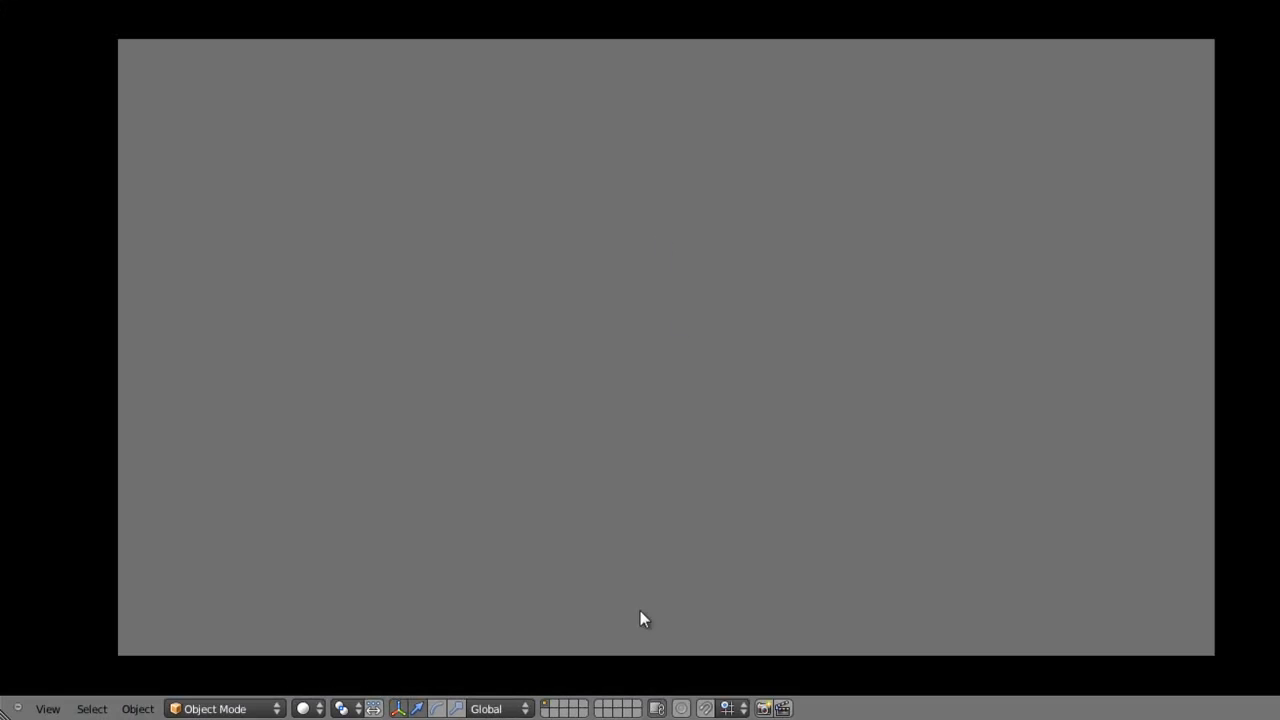
{"action": "key", "text": "Escape"}
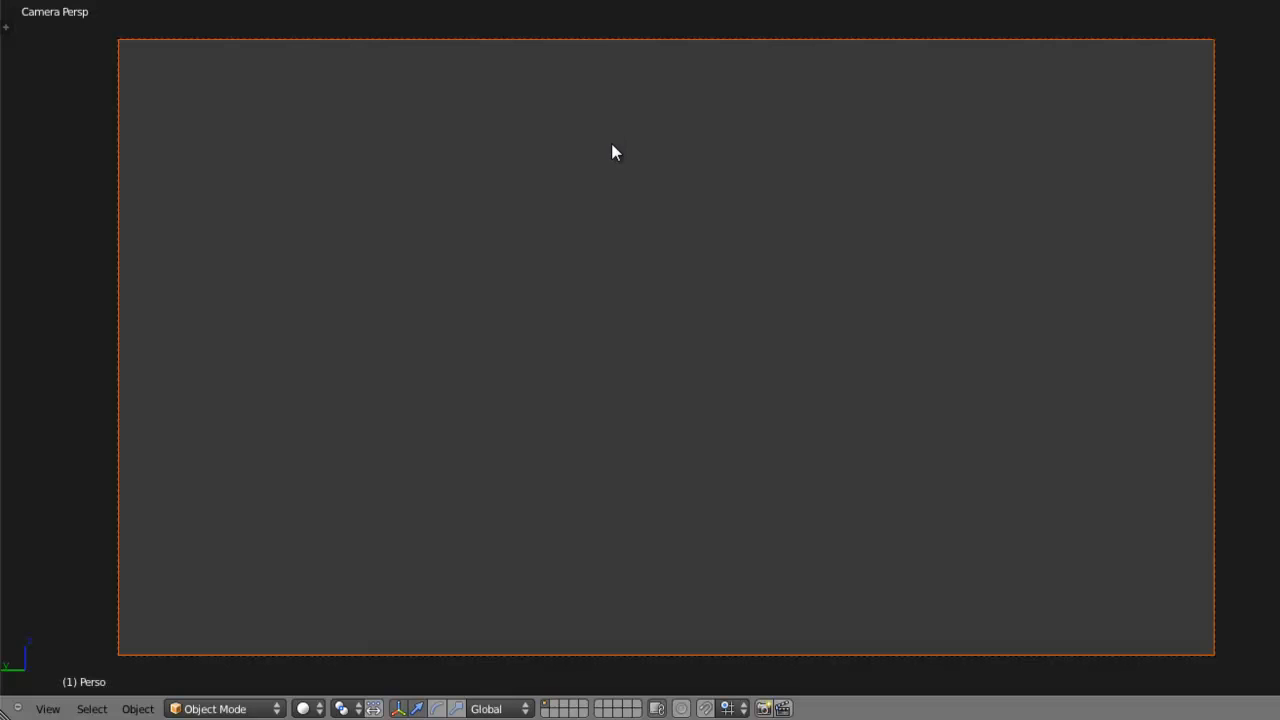
{"action": "key", "text": "ctrl+Up"}
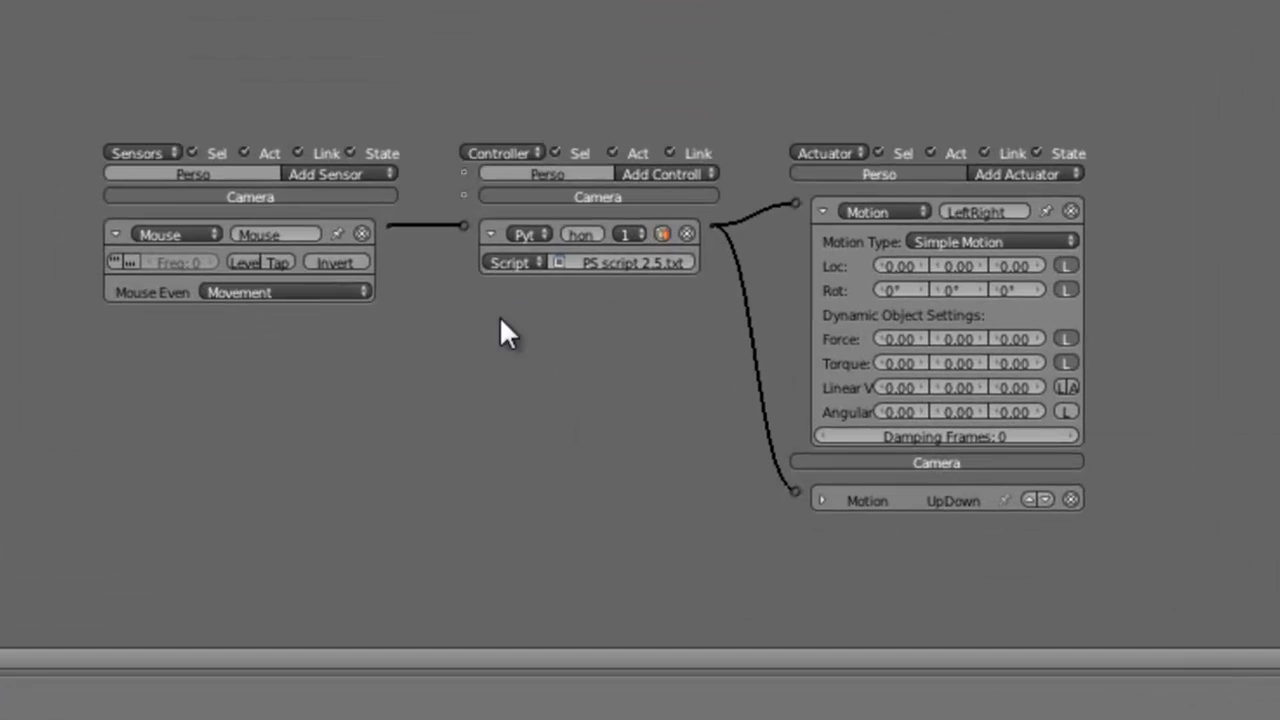
Rename the camera's Mouse sensor to MouseLook to match the name used in the FPS script.
{"action": "left_click", "coordinate": [265, 489]}
{"action": "scroll", "coordinate": [612, 357], "scroll_direction": "up", "scroll_amount": 6}
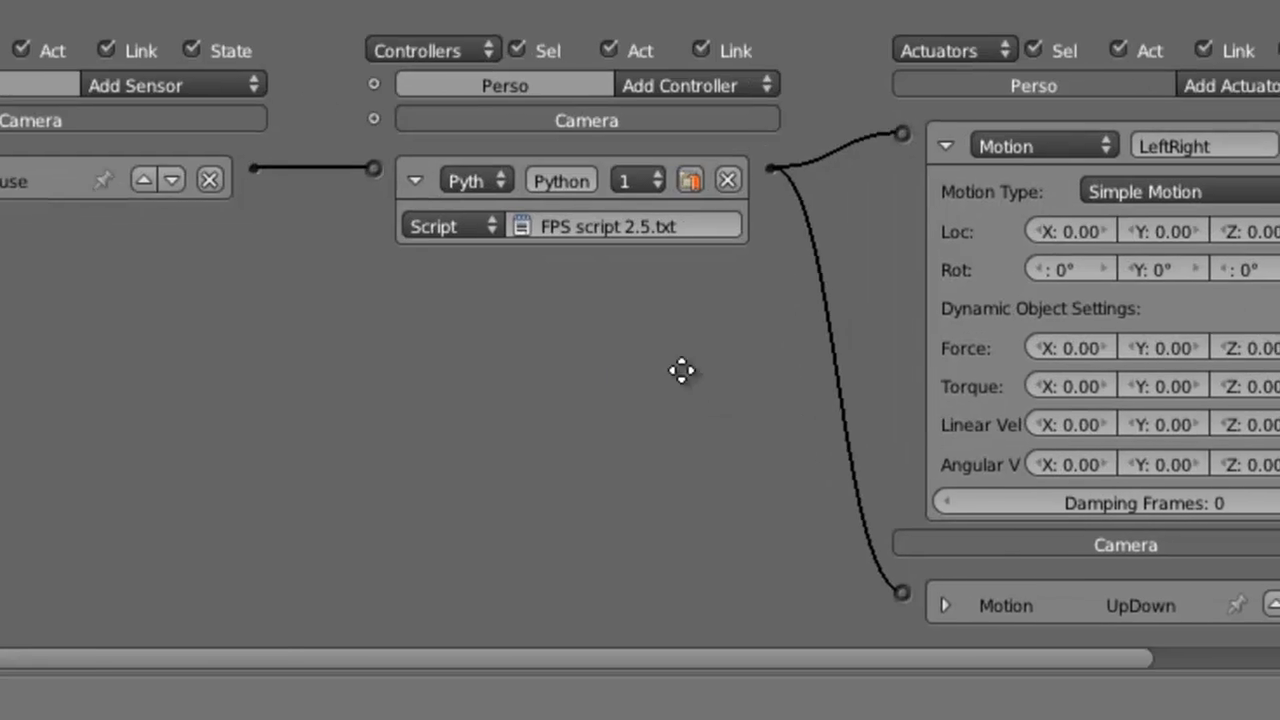
{"action": "middle_click_drag", "start_coordinate": [705, 380], "coordinate": [311, 317]}
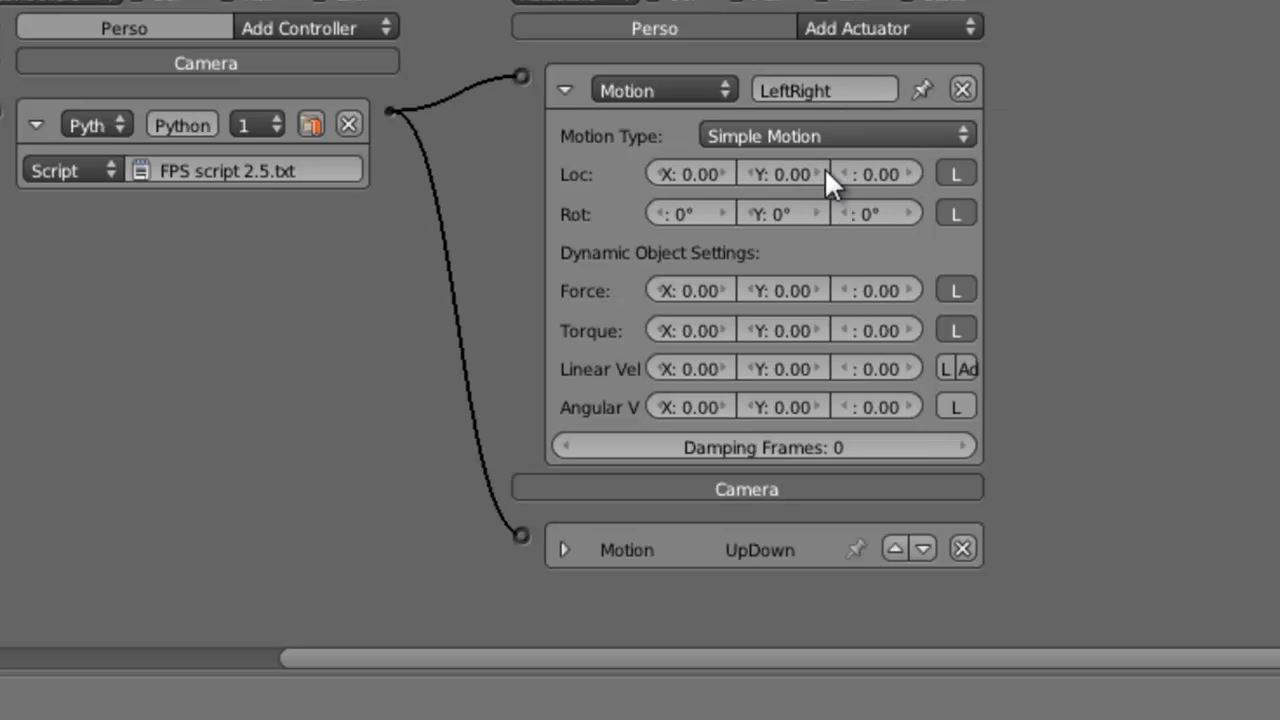
{"action": "middle_click_drag", "start_coordinate": [522, 376], "coordinate": [729, 391]}
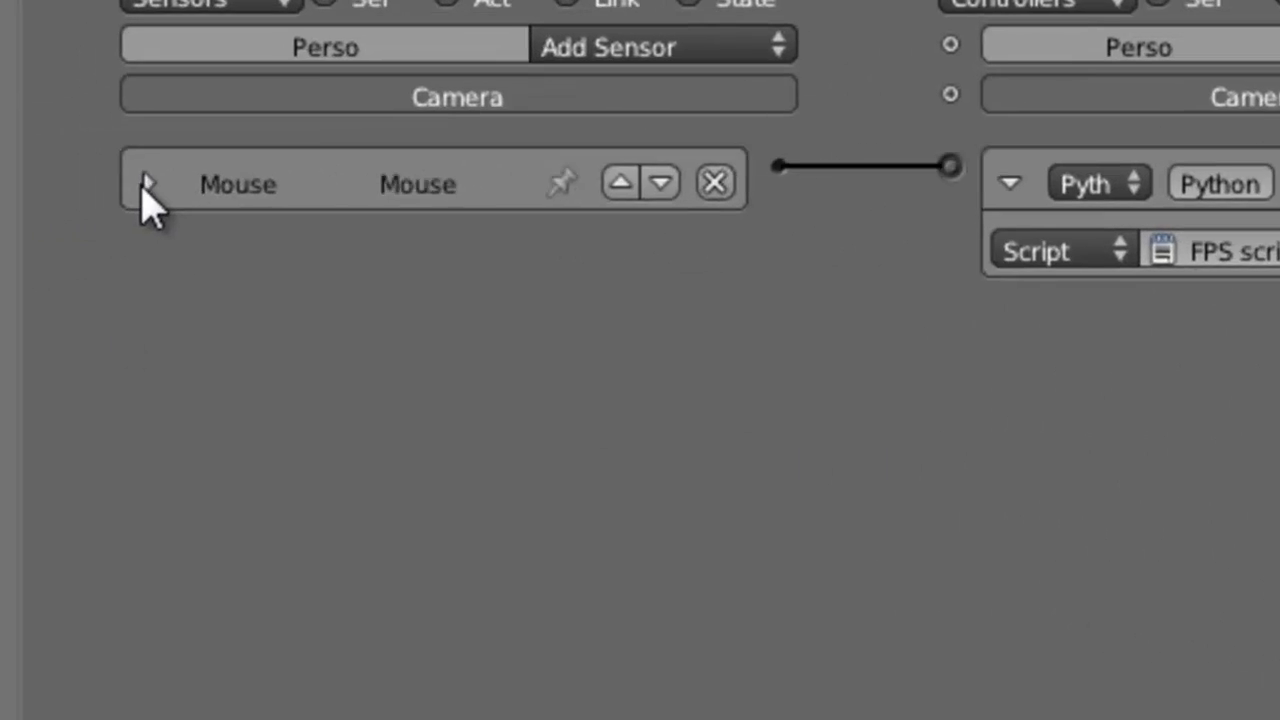
{"action": "left_click", "coordinate": [25, 193]}
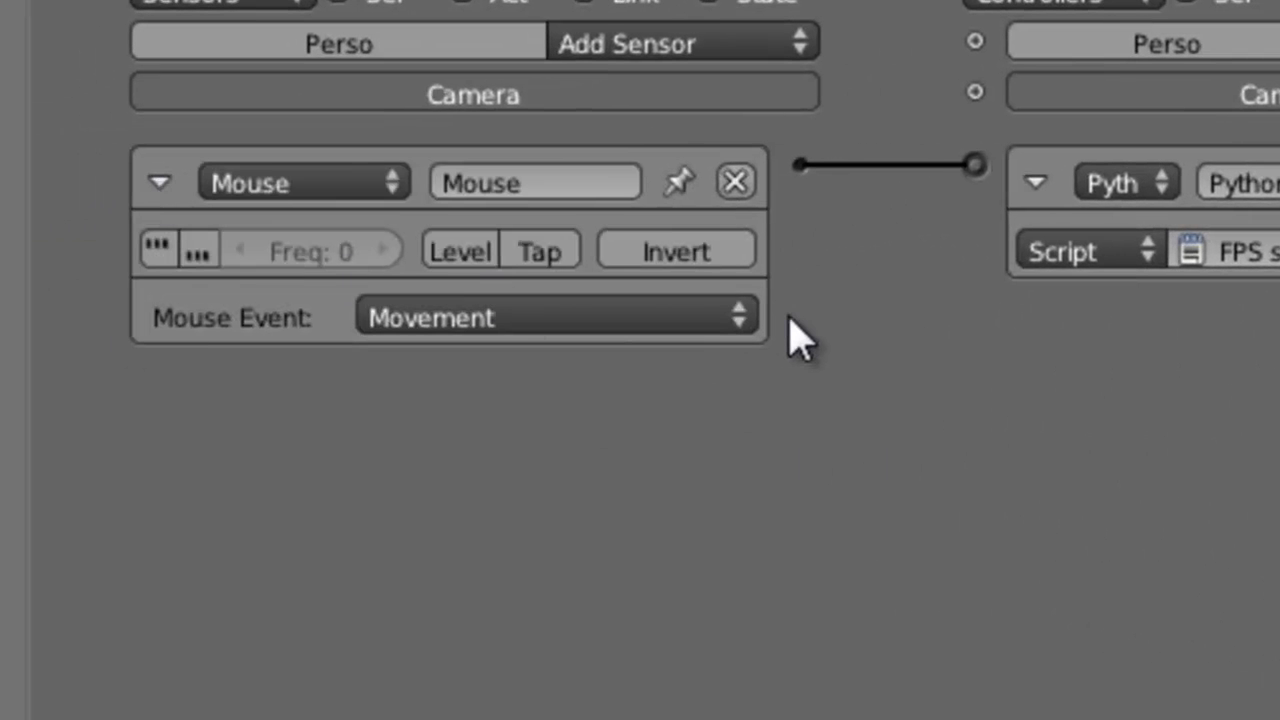
{"action": "left_click", "coordinate": [555, 184]}
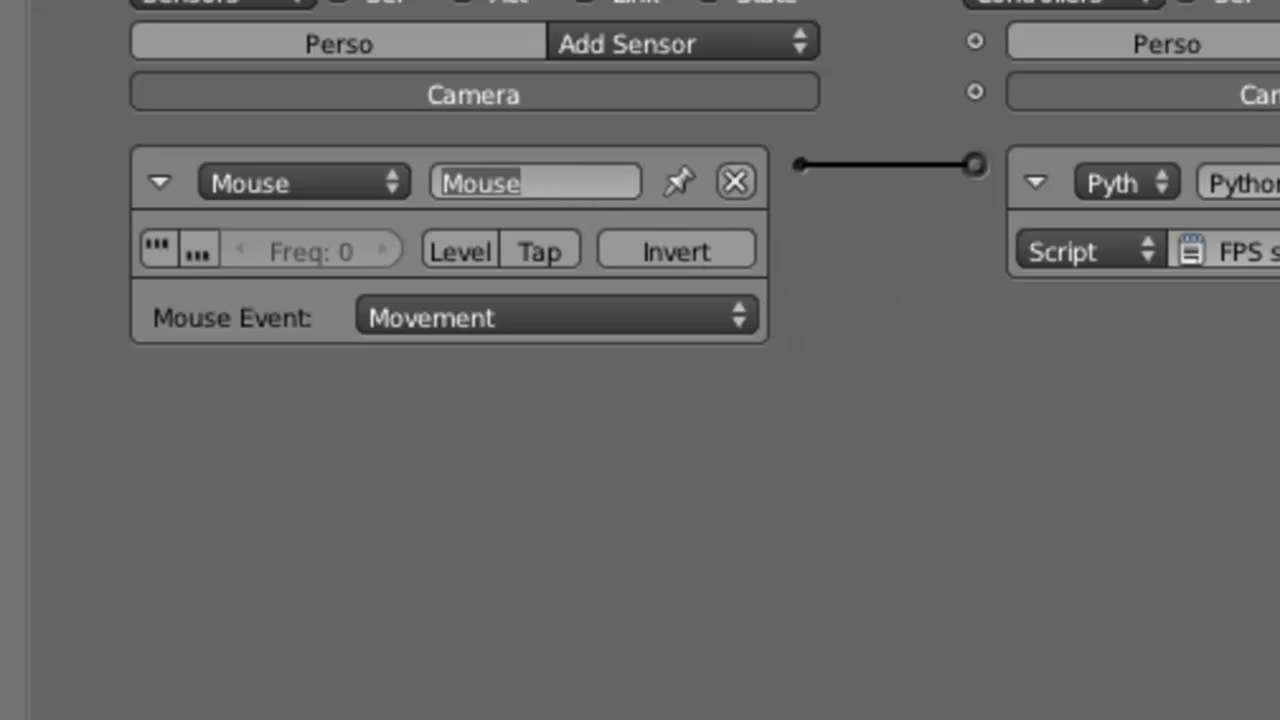
{"action": "key", "text": "Return"}
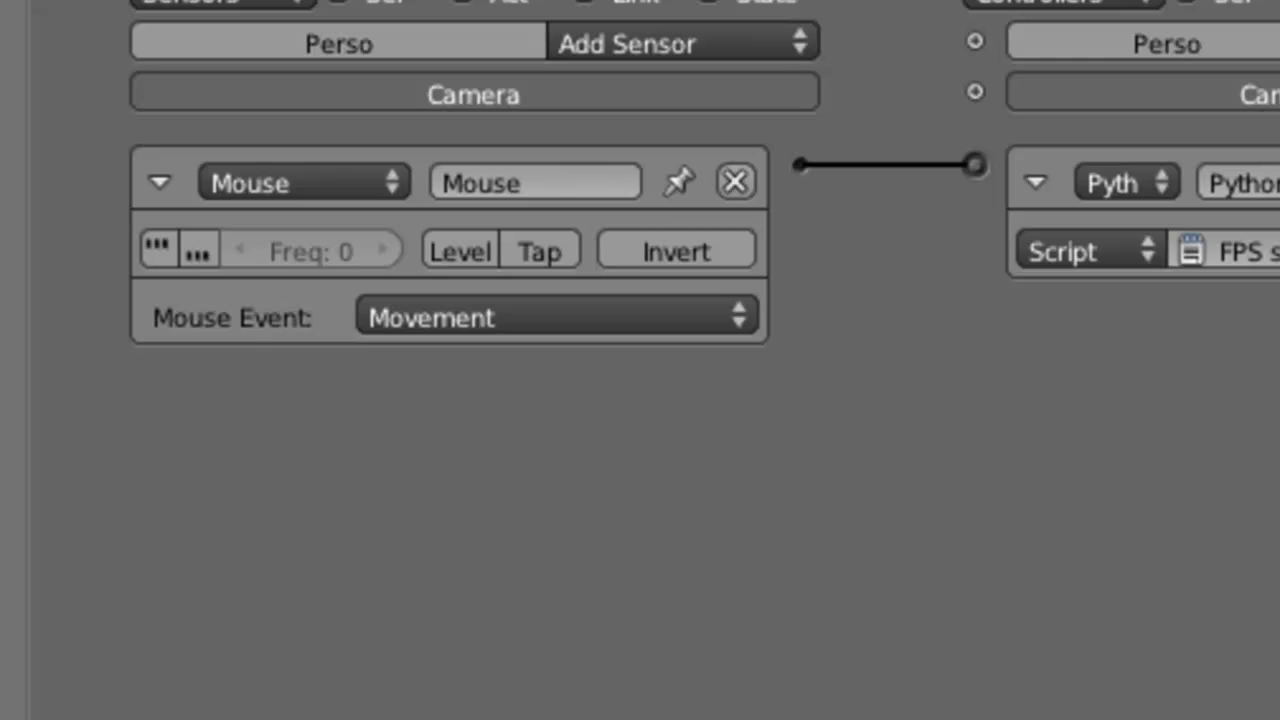
{"action": "left_click", "coordinate": [566, 178]}
{"action": "type", "text": "0"}
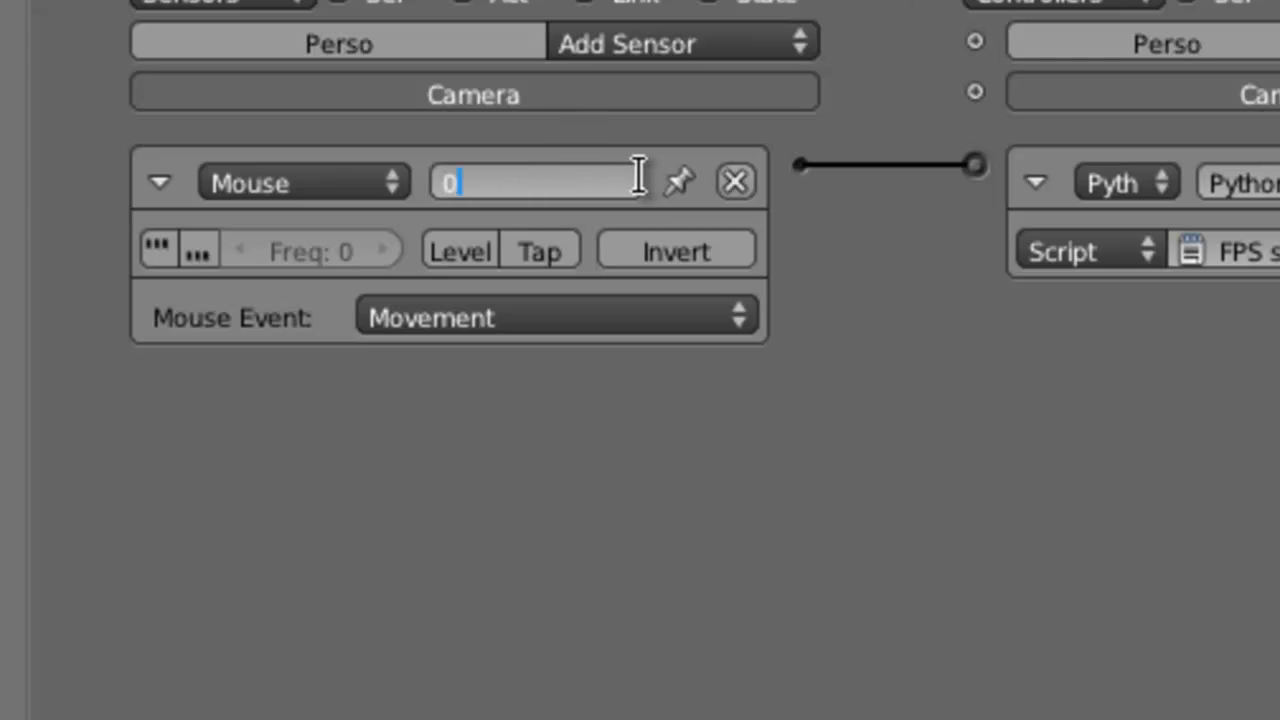
{"action": "key", "text": "BackSpace"}
{"action": "type", "text": "MouseLook"}
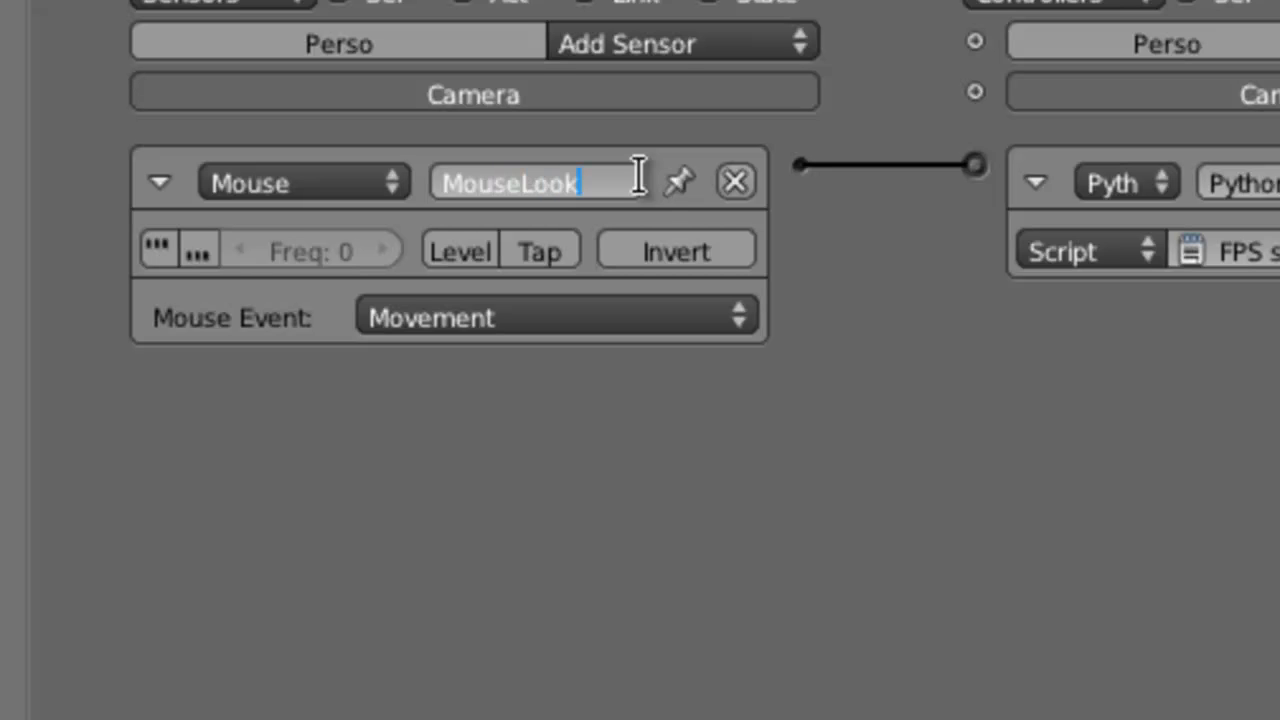
{"action": "key", "text": "Return"}
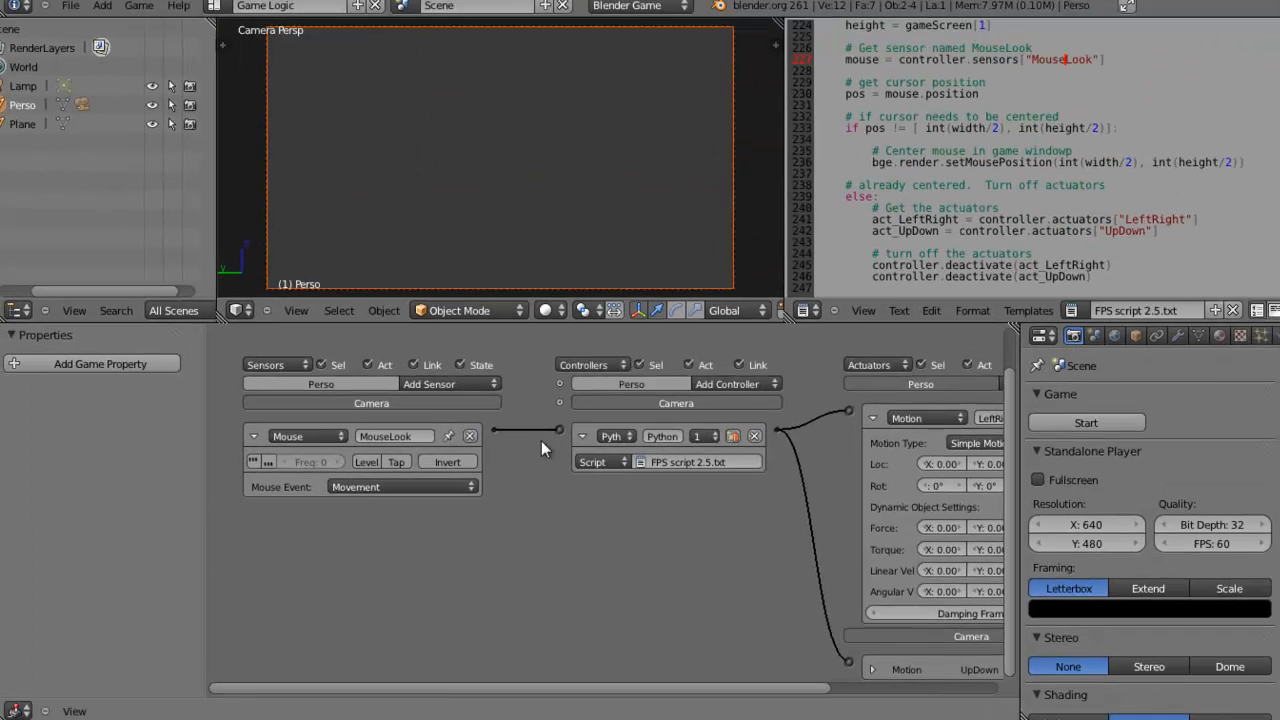
Test the mouse look by running the game in the maximized camera view, and return to the Game Logic layout.
{"action": "scroll", "coordinate": [567, 495], "scroll_direction": "down", "scroll_amount": 3}
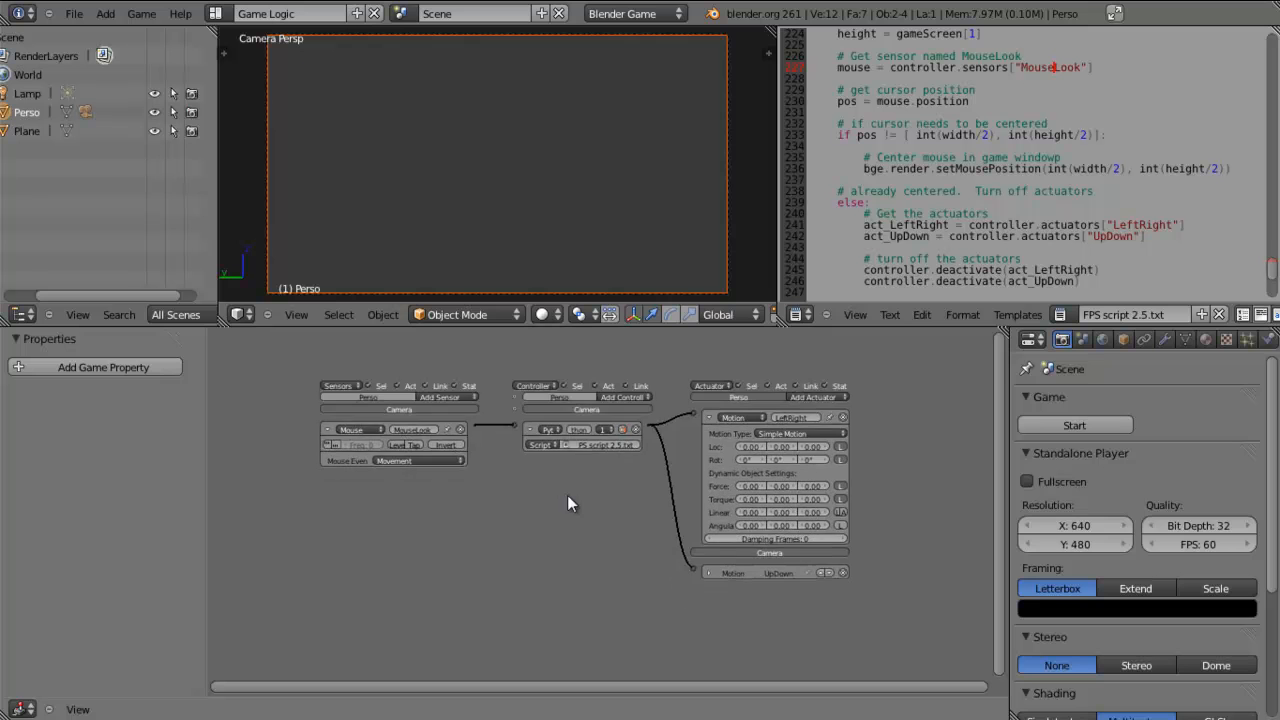
{"action": "scroll", "coordinate": [567, 495], "scroll_direction": "up", "scroll_amount": 2, "text": "ctrl"}
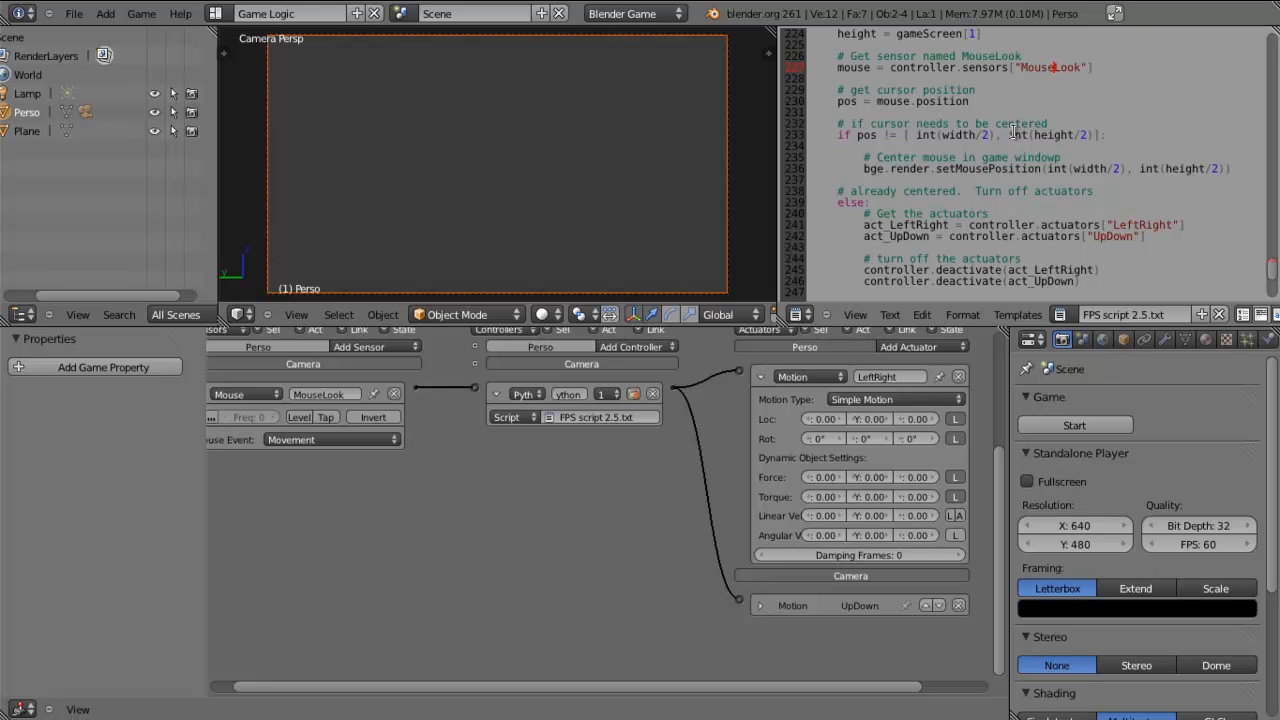
{"action": "key", "text": "ctrl+Up"}
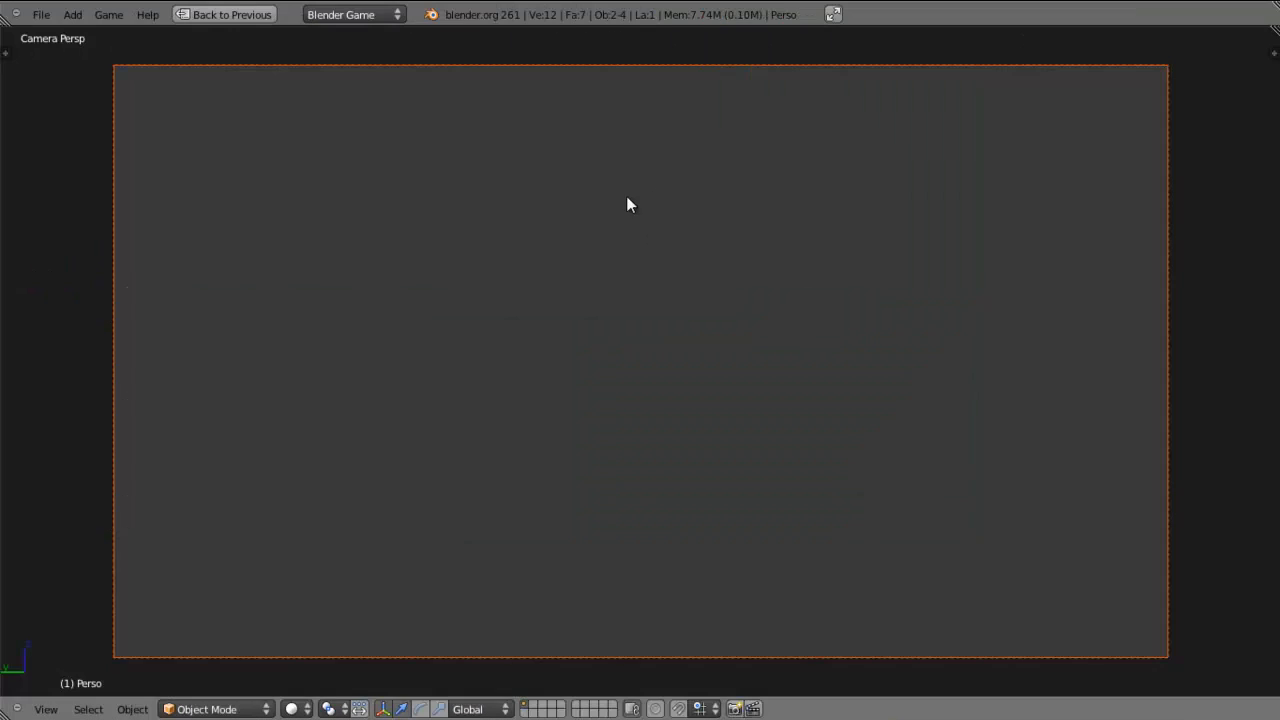
{"action": "key", "text": "p"}
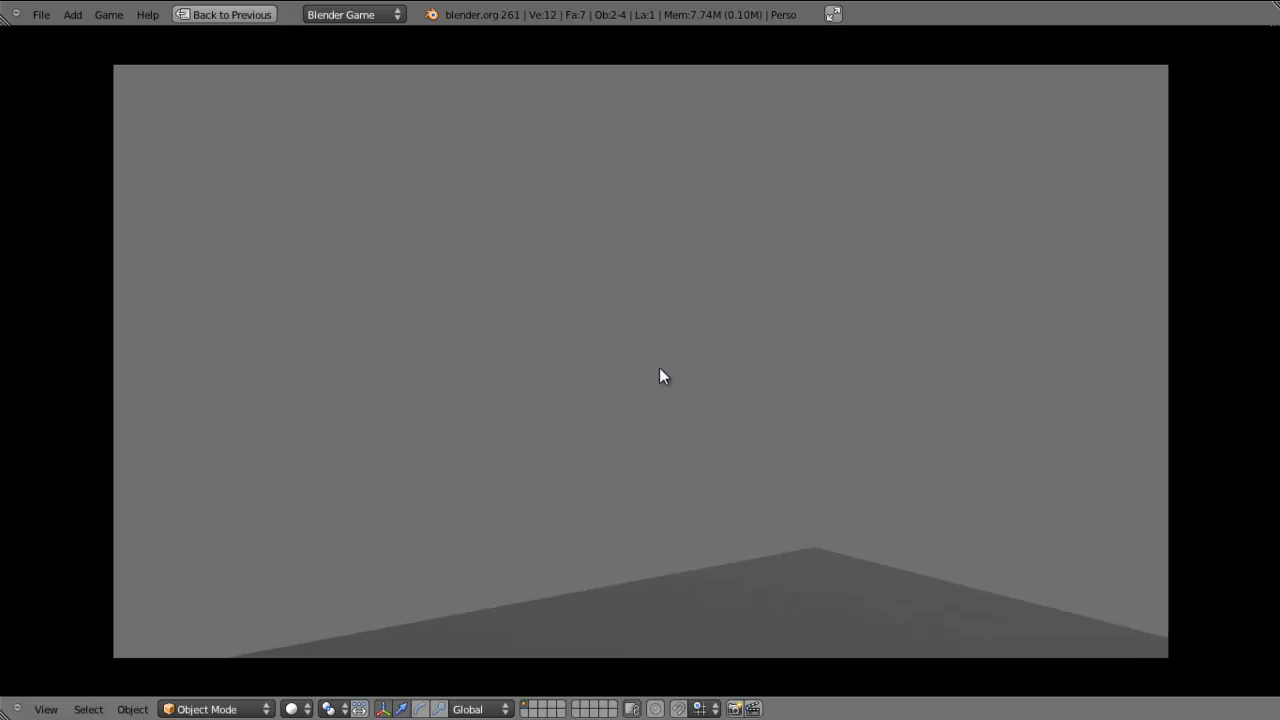
{"action": "key", "text": "Escape"}
{"action": "key", "text": "ctrl+Up"}
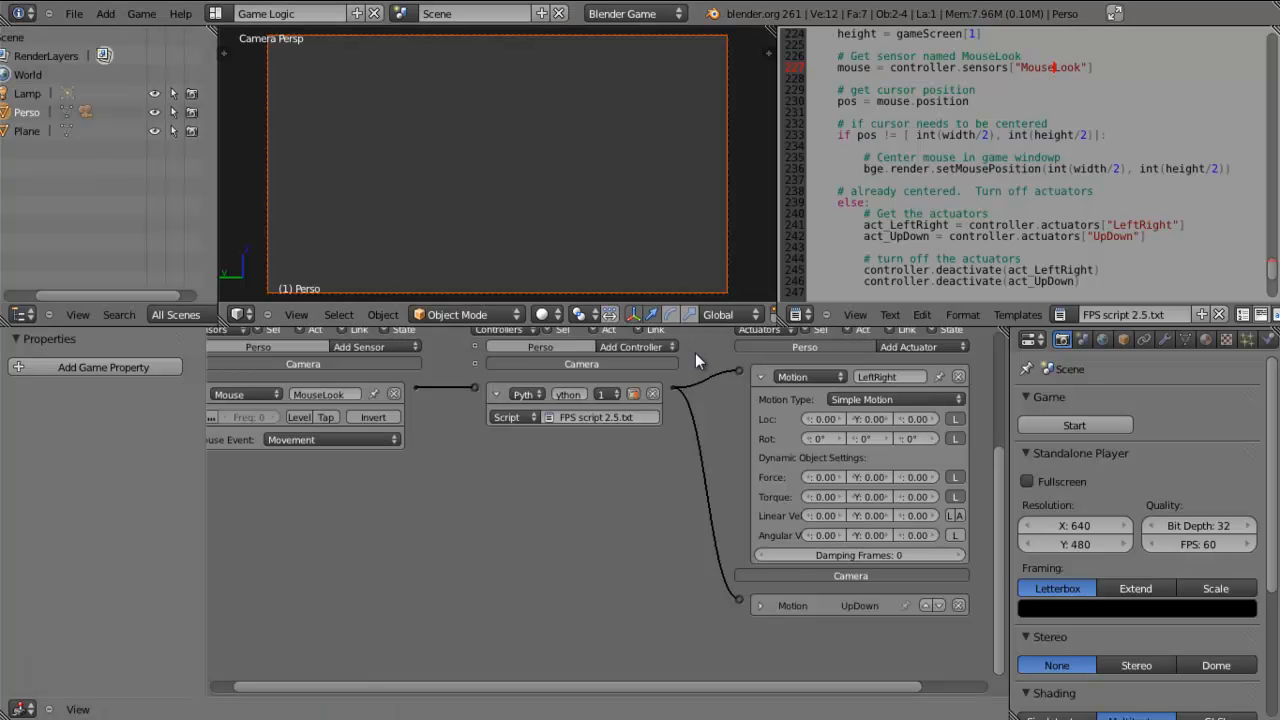
Collapse the LeftRight actuator and the MouseLook sensor, and make the 3D view slightly taller.
{"action": "left_click", "coordinate": [825, 391]}
{"action": "key", "text": "Home"}
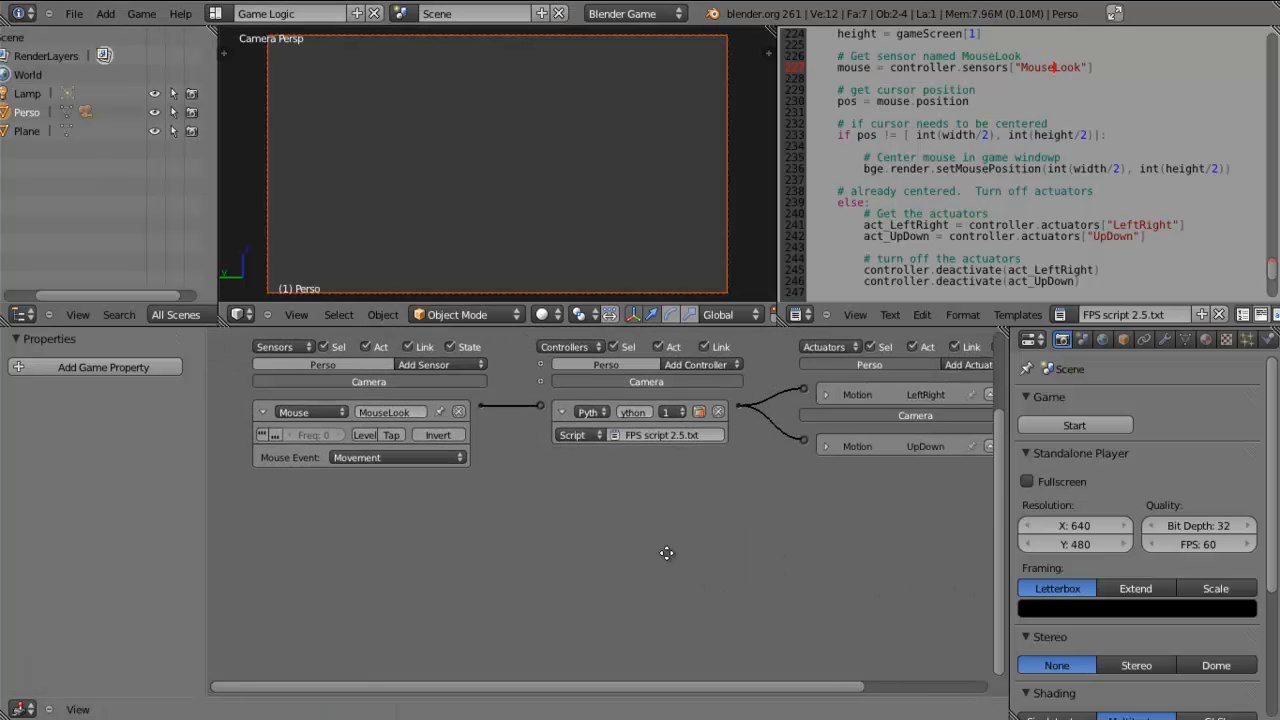
{"action": "left_click", "coordinate": [287, 474]}
{"action": "mouse_move", "coordinate": [611, 513]}
{"action": "middle_mouse_down"}
{"action": "mouse_move", "coordinate": [508, 541]}
{"action": "mouse_move", "coordinate": [591, 521]}
{"action": "mouse_move", "coordinate": [598, 492]}
{"action": "middle_mouse_up"}
{"action": "scroll", "coordinate": [575, 508], "scroll_direction": "down", "scroll_amount": 3}
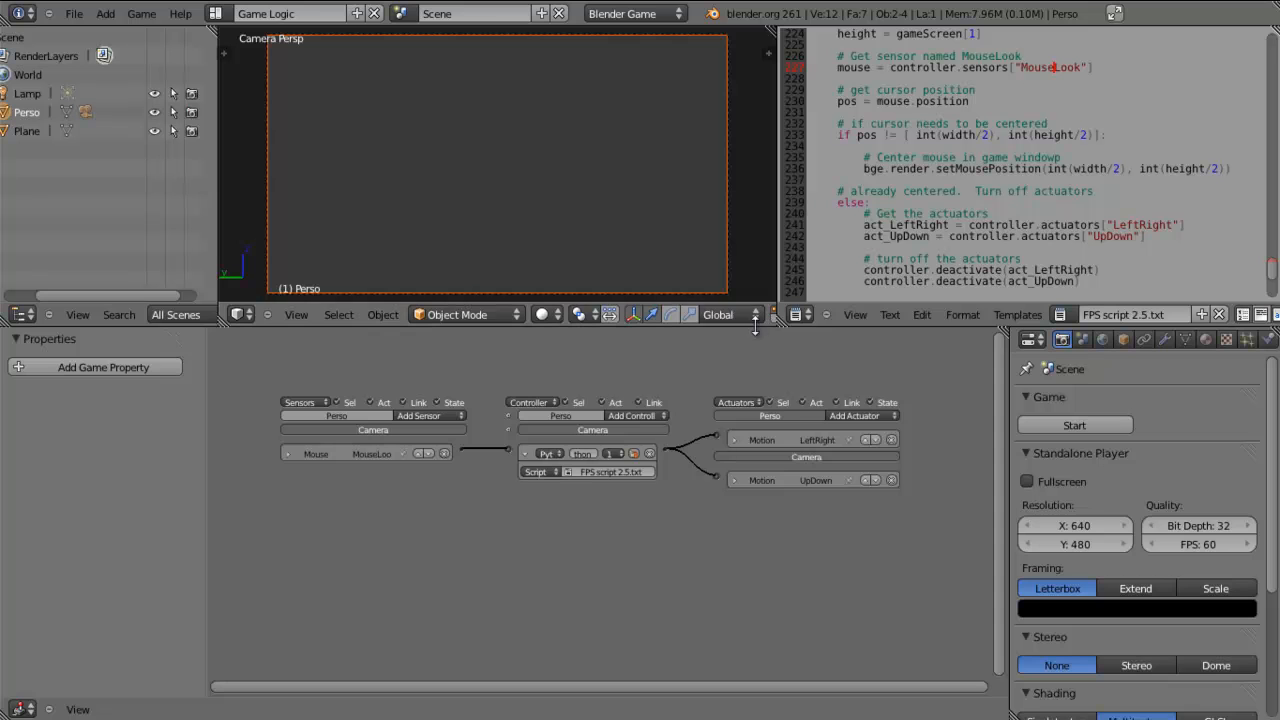
{"action": "left_click_drag", "start_coordinate": [758, 331], "coordinate": [758, 343]}
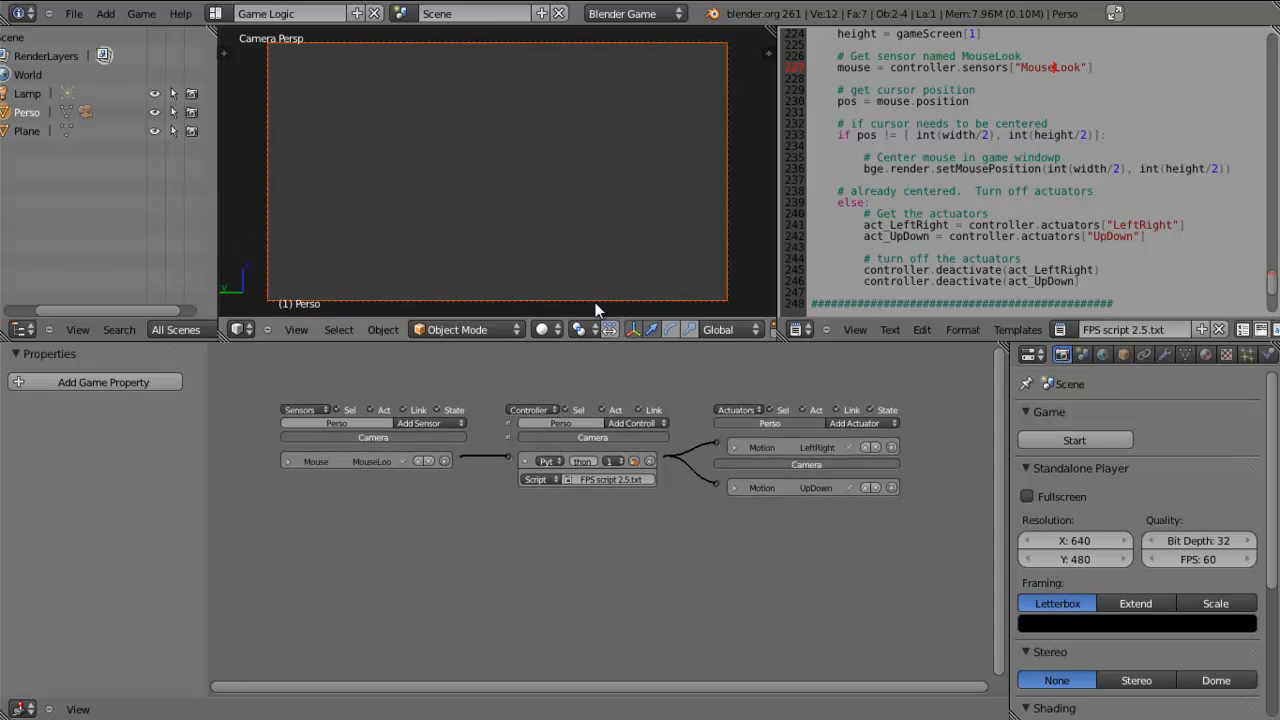
Leave the camera view for an orthographic view of the scene and select the Perso block.
{"action": "scroll", "coordinate": [595, 215], "scroll_direction": "down", "scroll_amount": 3}
{"action": "middle_click_drag", "start_coordinate": [608, 213], "coordinate": [721, 161]}
{"action": "key", "text": "KP_5"}
{"action": "scroll", "coordinate": [642, 197], "scroll_direction": "up", "scroll_amount": 4}
{"action": "middle_click_drag", "start_coordinate": [629, 215], "coordinate": [525, 209]}
{"action": "scroll", "coordinate": [525, 208], "scroll_direction": "down", "scroll_amount": 3}
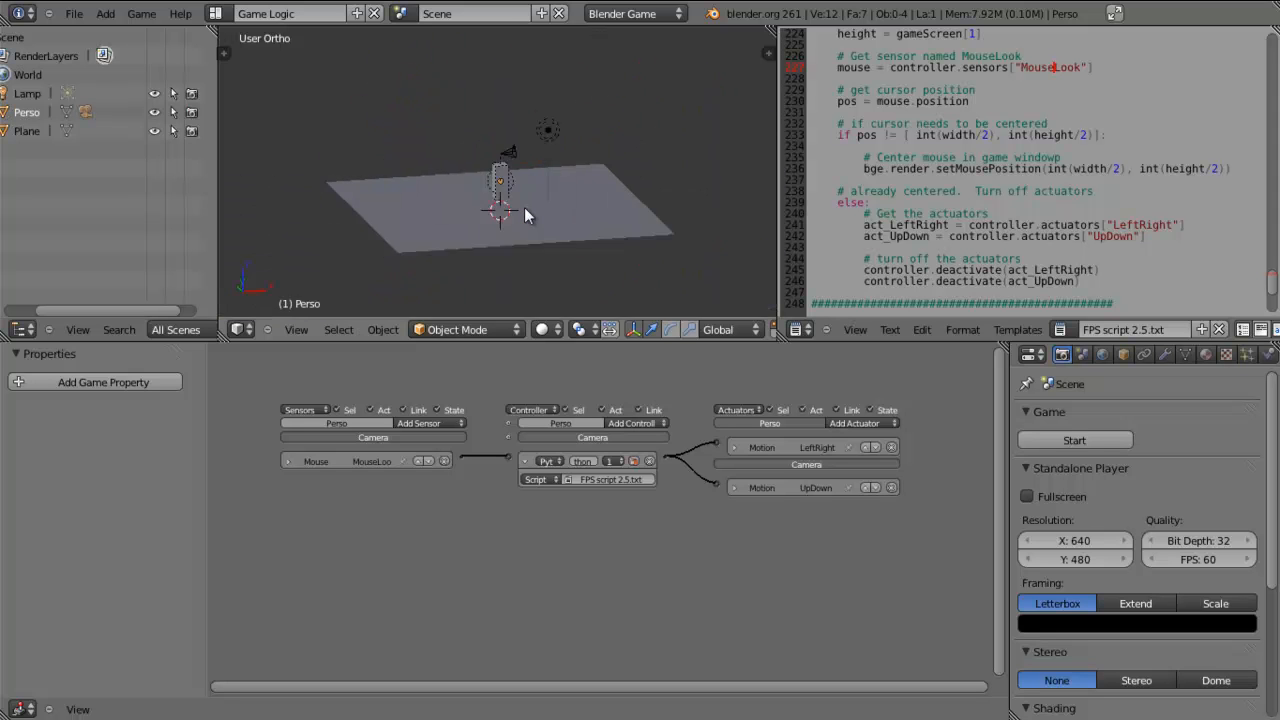
{"action": "scroll", "coordinate": [525, 208], "scroll_direction": "up", "scroll_amount": 4}
{"action": "right_click", "coordinate": [523, 190]}
{"action": "scroll", "coordinate": [555, 219], "scroll_direction": "up", "scroll_amount": 3}
{"action": "scroll", "coordinate": [556, 226], "scroll_direction": "down", "scroll_amount": 3}
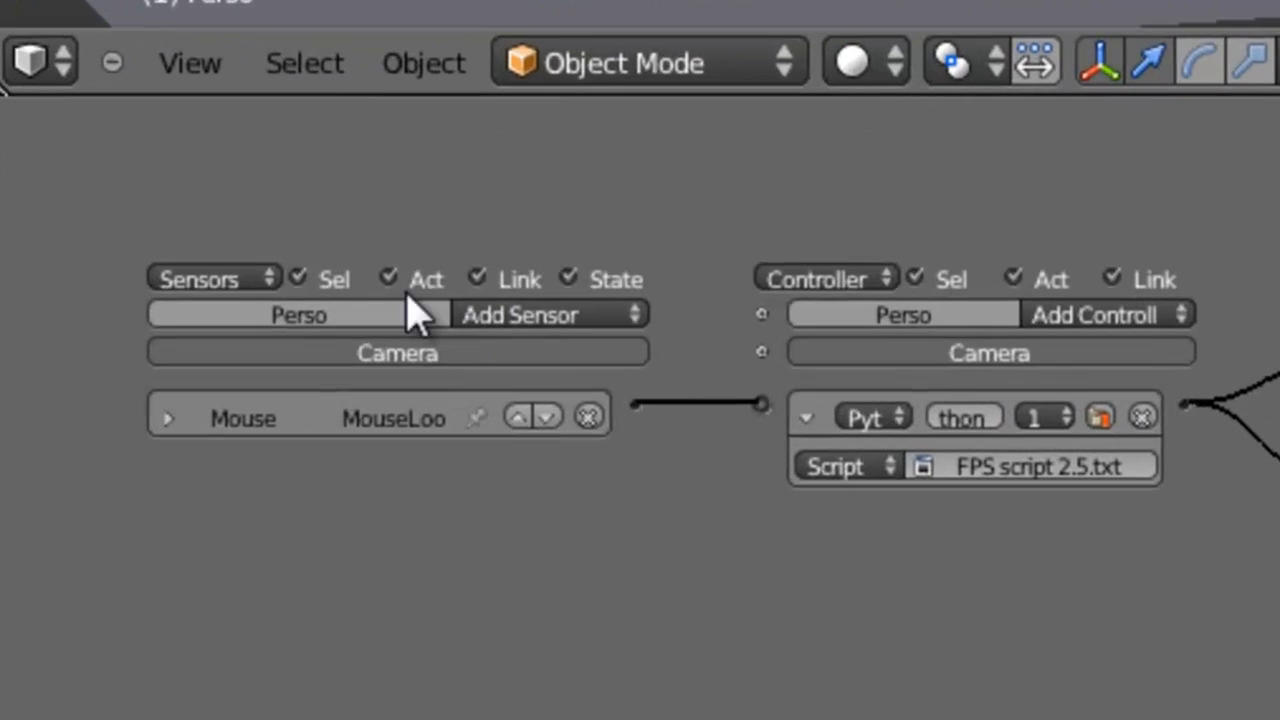
Add a Keyboard sensor named Z to Perso and assign the Z key to it.
{"action": "left_click", "coordinate": [575, 327]}
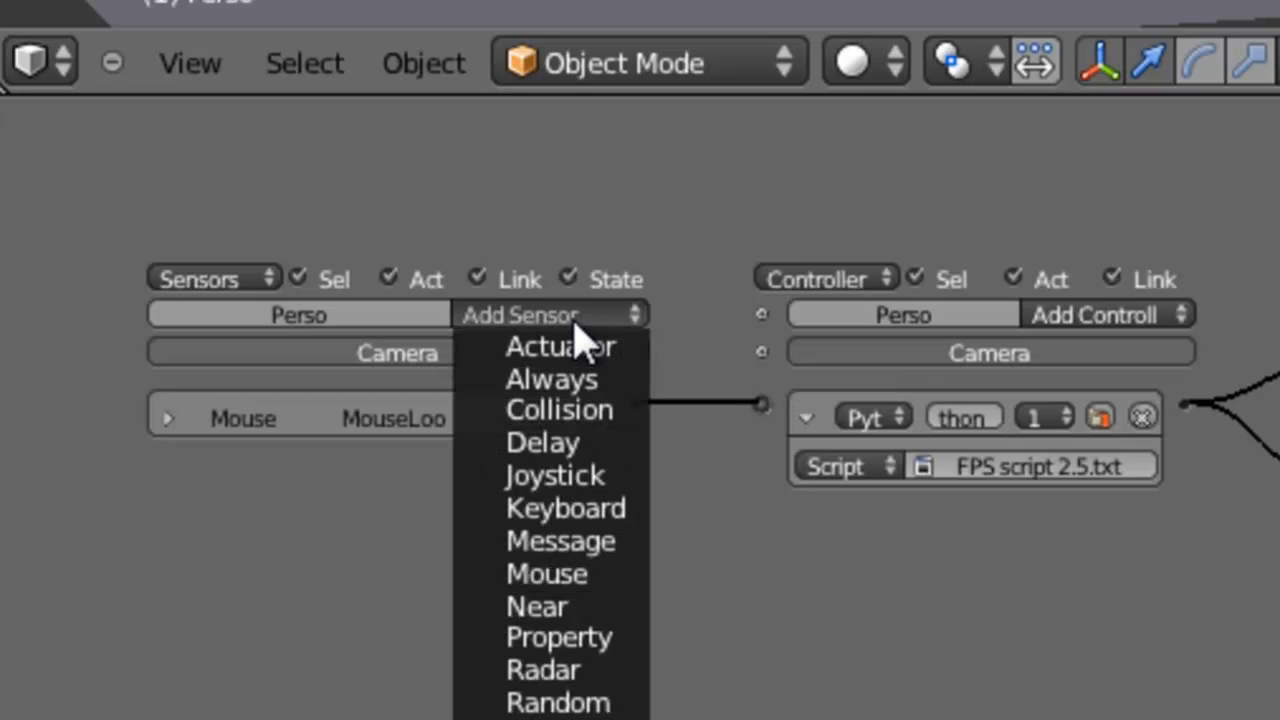
{"action": "left_click", "coordinate": [605, 508]}
{"action": "left_click", "coordinate": [495, 381]}
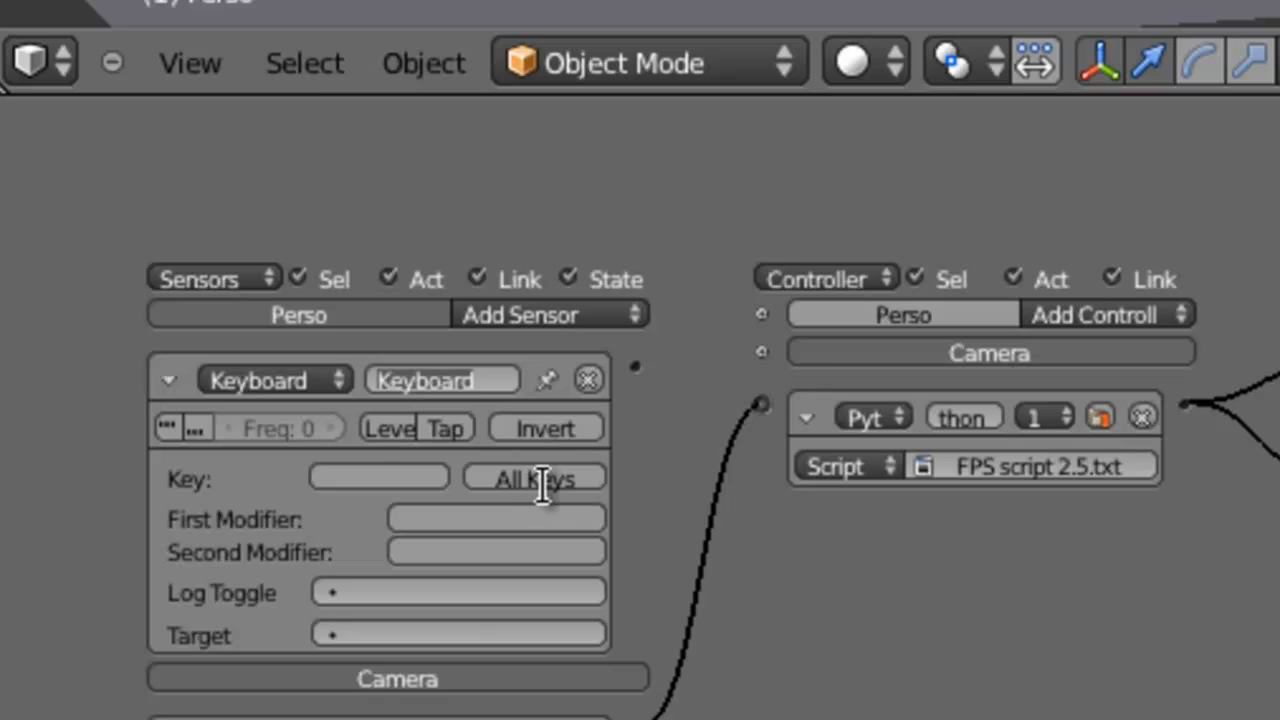
{"action": "type", "text": "Z"}
{"action": "key", "text": "Return"}
{"action": "left_click", "coordinate": [380, 478]}
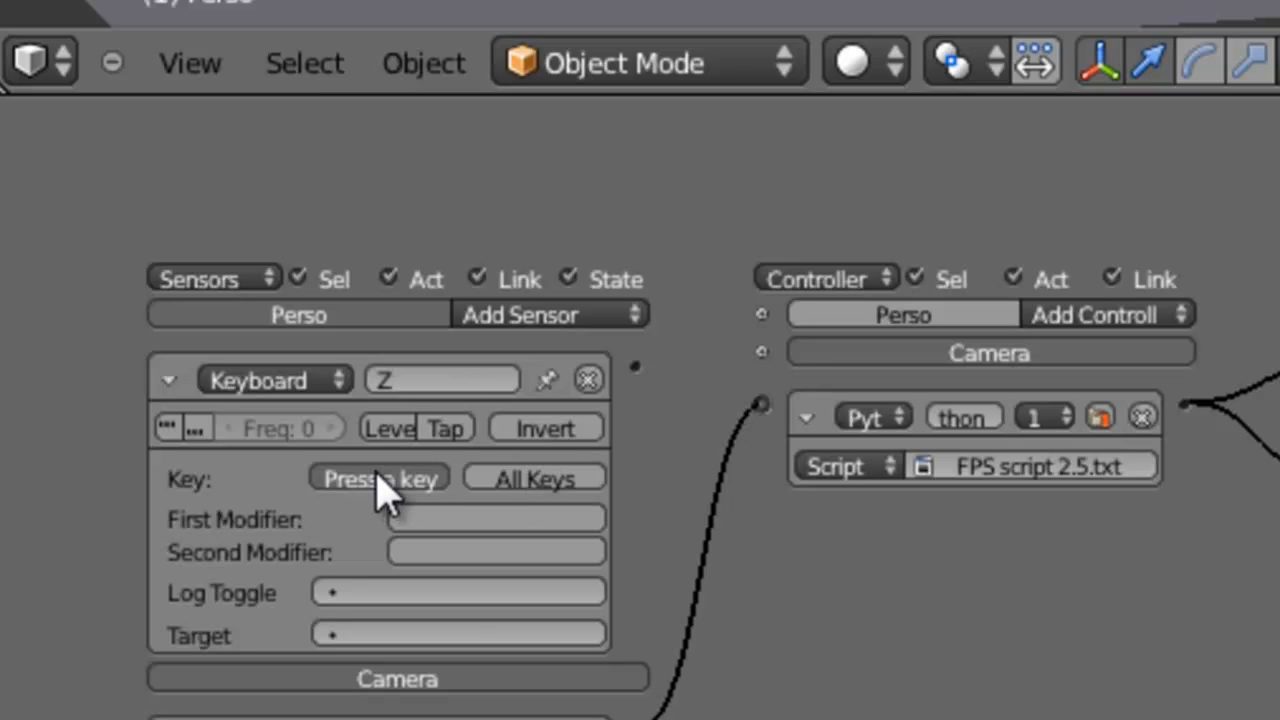
{"action": "key", "text": "z"}
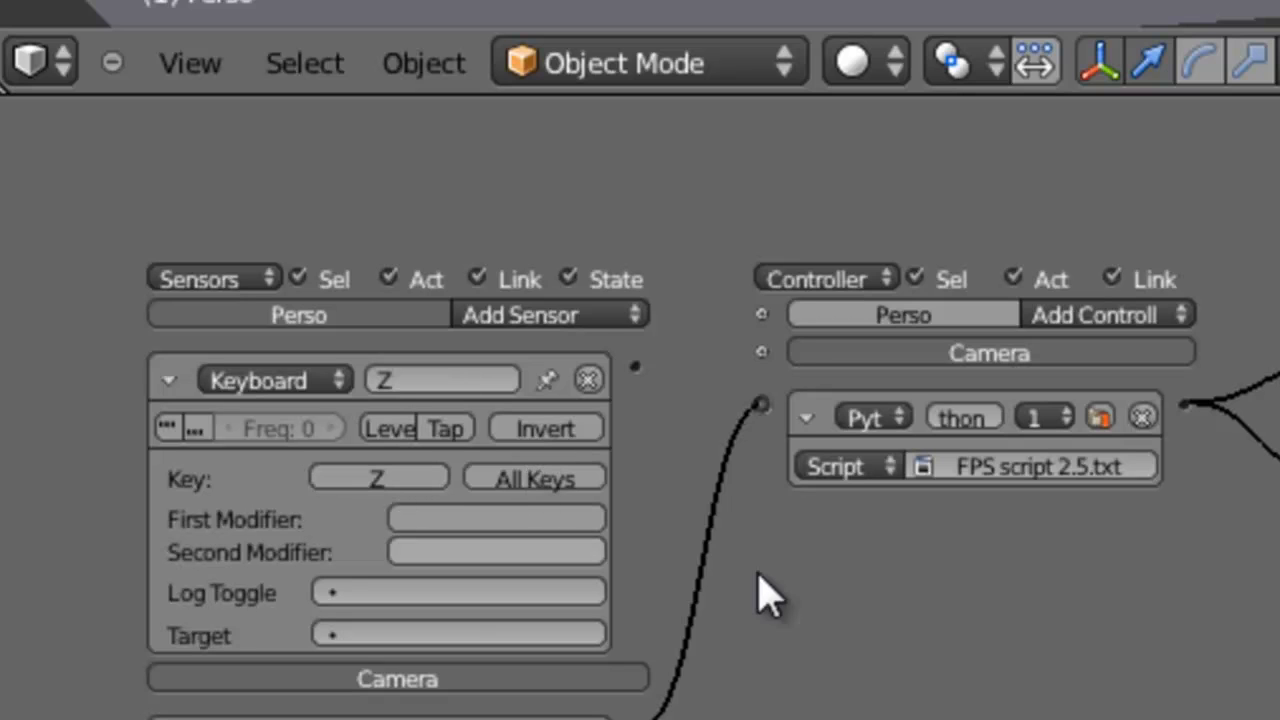
Add an And controller to Perso, link the Z sensor to it and collapse the controller.
{"action": "left_click", "coordinate": [1115, 318]}
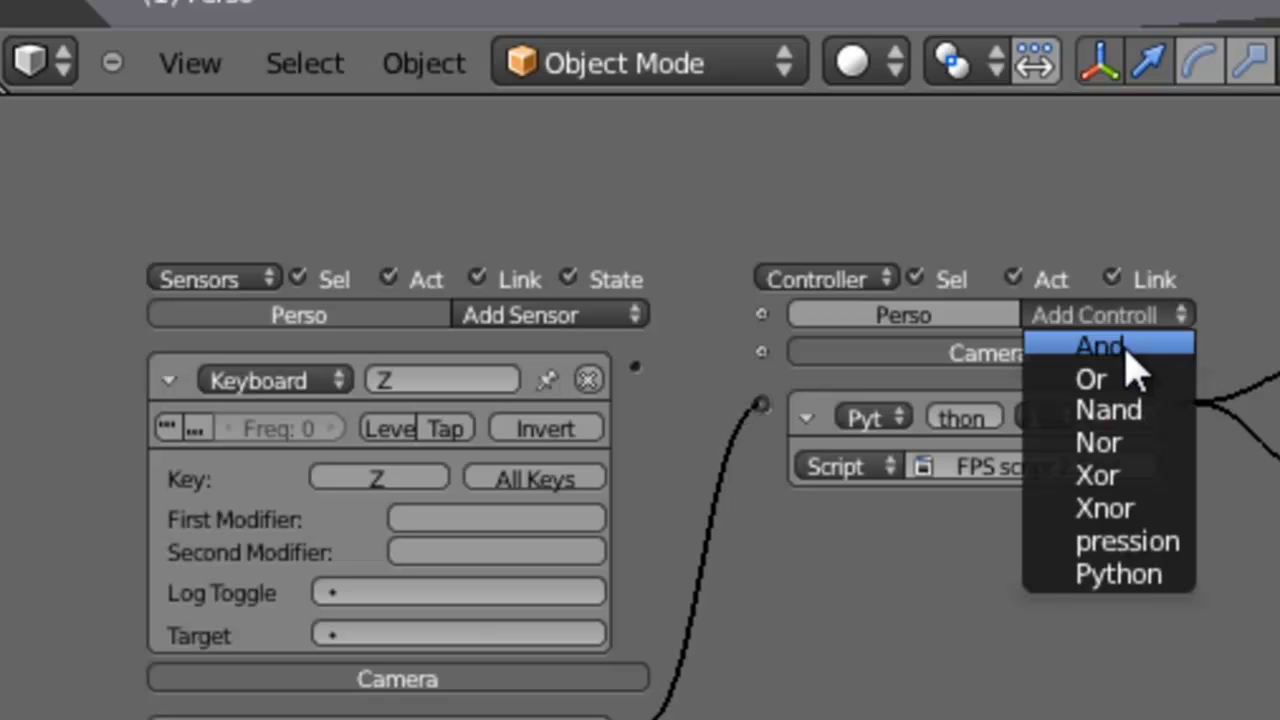
{"action": "left_click", "coordinate": [1120, 348]}
{"action": "left_click_drag", "start_coordinate": [634, 366], "coordinate": [777, 367]}
{"action": "left_click_drag", "start_coordinate": [633, 366], "coordinate": [776, 367]}
{"action": "left_click", "coordinate": [810, 381]}
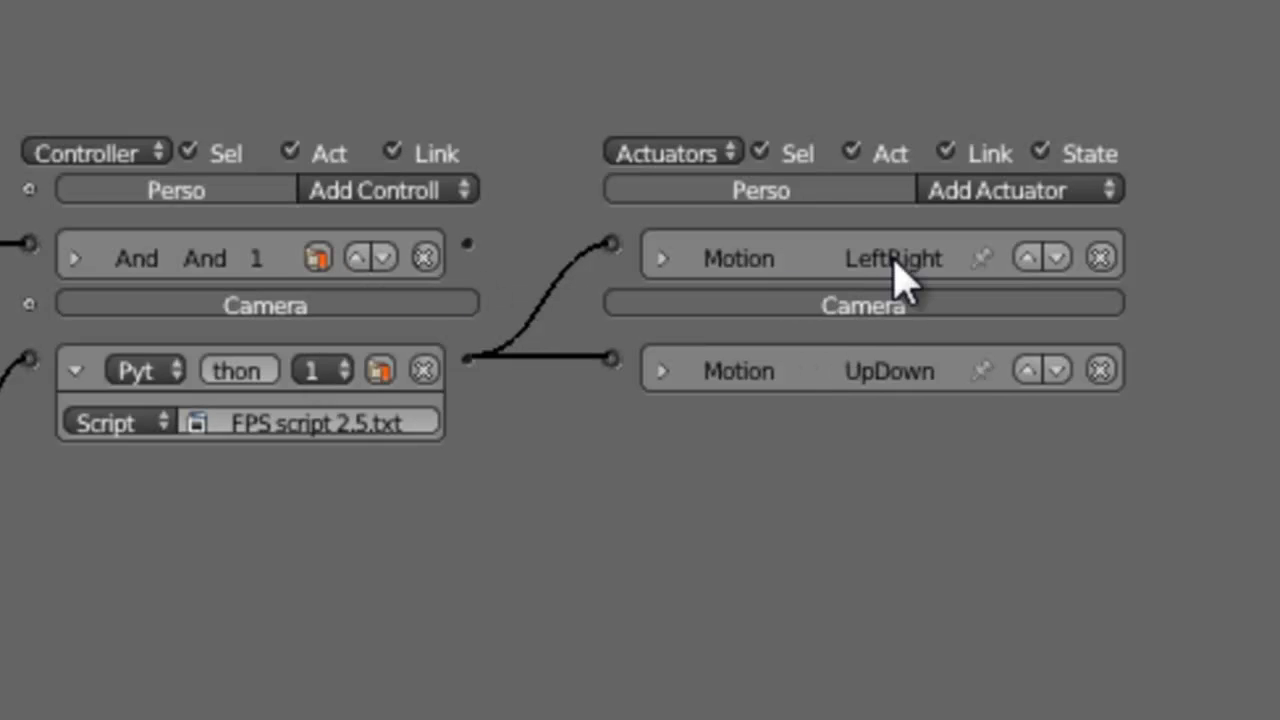
Add a Motion actuator named Avancer to Perso.
{"action": "left_click", "coordinate": [1008, 193]}
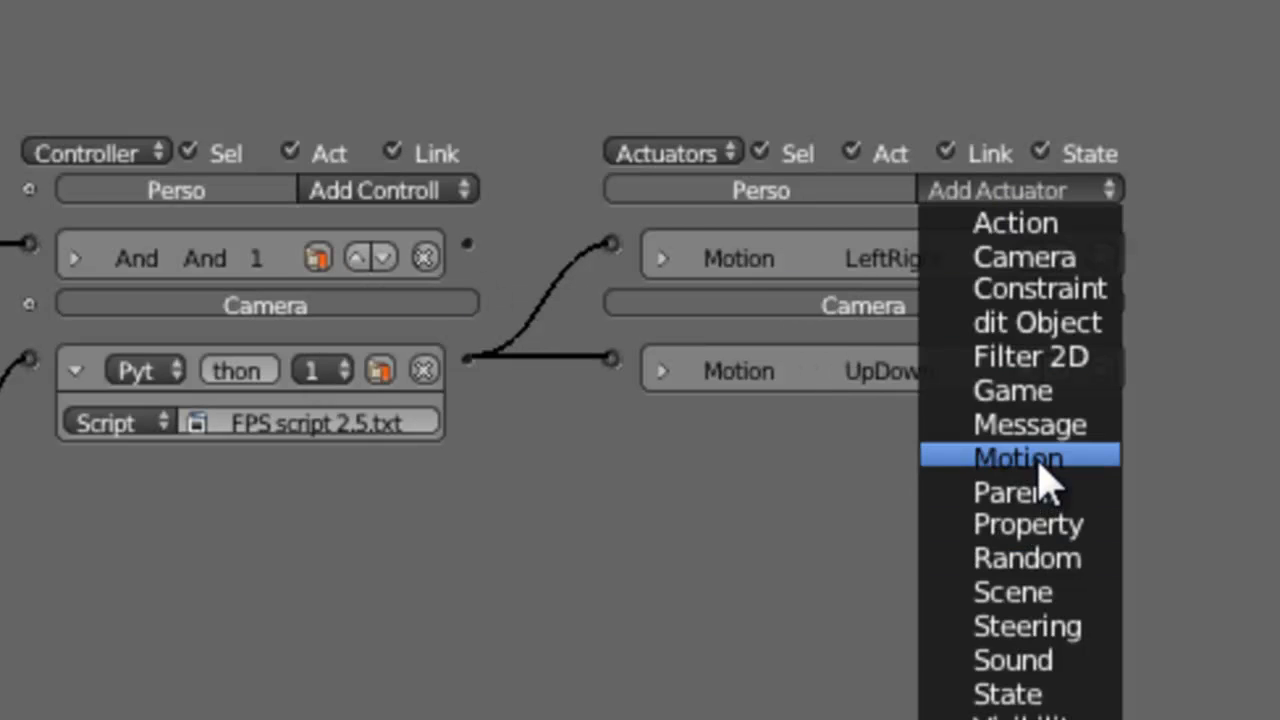
{"action": "left_click", "coordinate": [960, 462]}
{"action": "left_click", "coordinate": [1057, 258]}
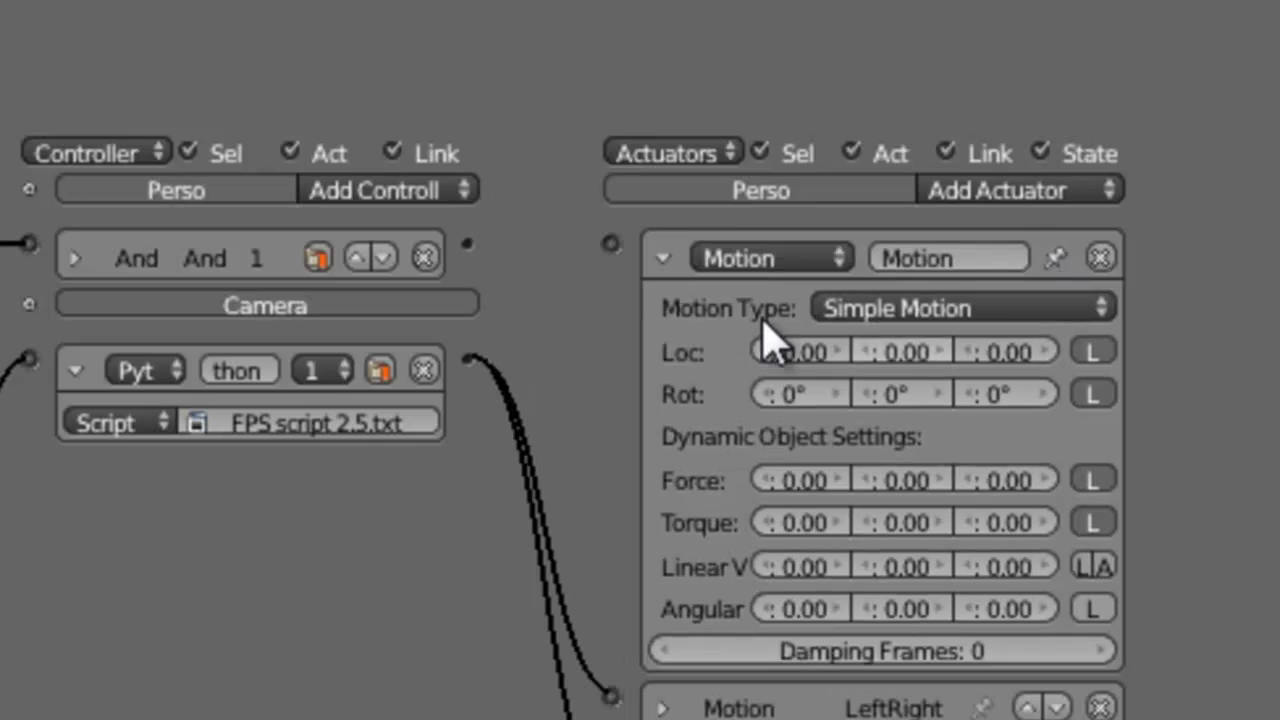
{"action": "left_click", "coordinate": [920, 260]}
{"action": "type", "text": "Avancer"}
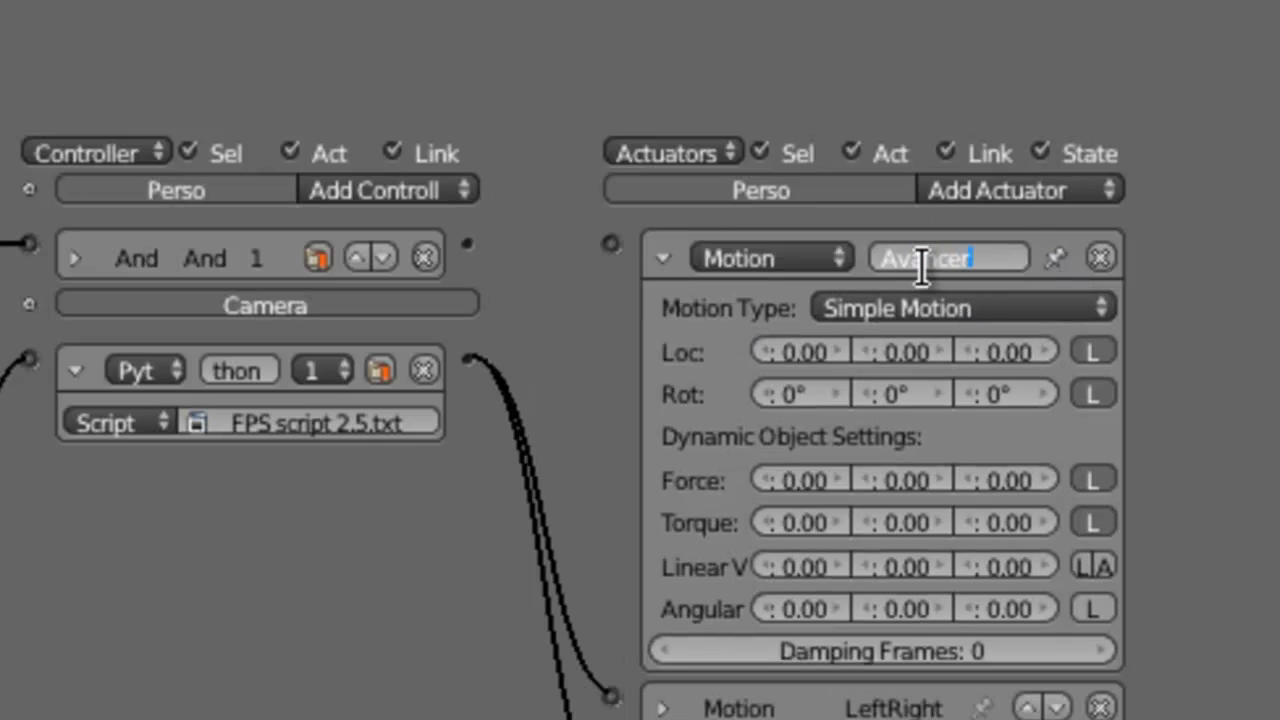
{"action": "key", "text": "Return"}
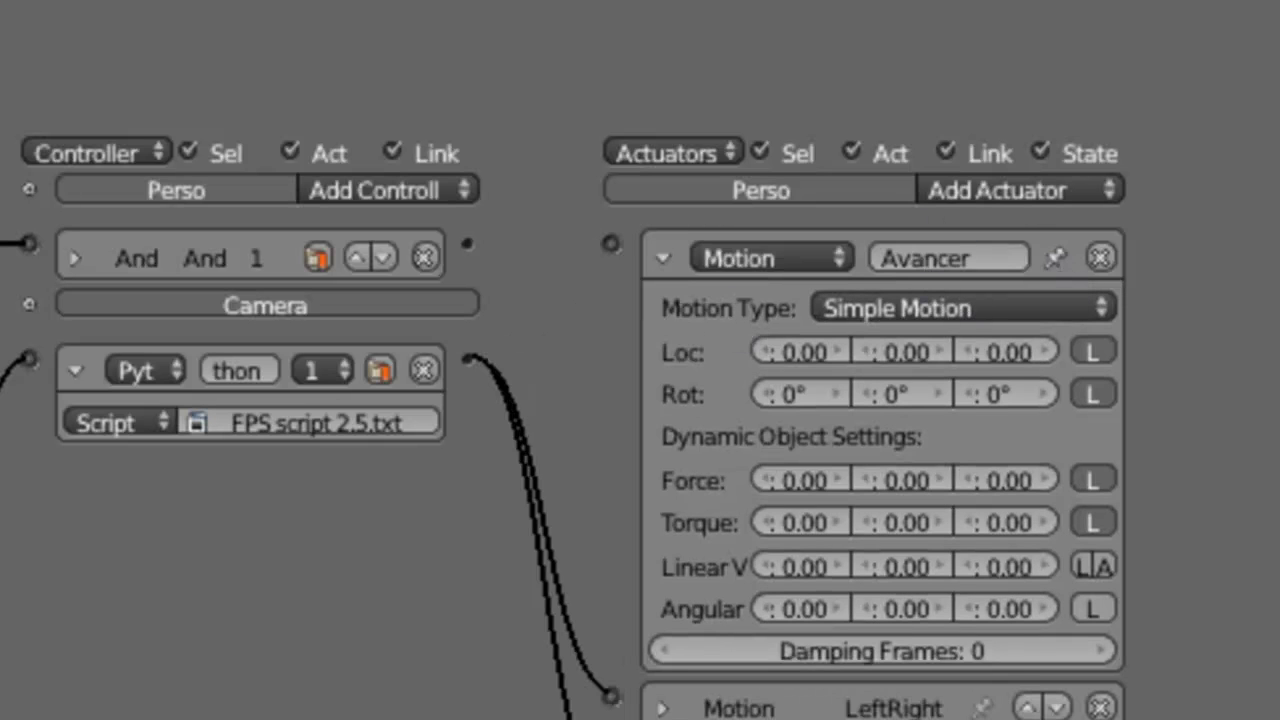
Link Perso's And controller to the Avancer actuator and set the actuator's X location offset to 0.05.
{"action": "left_click_drag", "start_coordinate": [468, 244], "coordinate": [612, 244]}
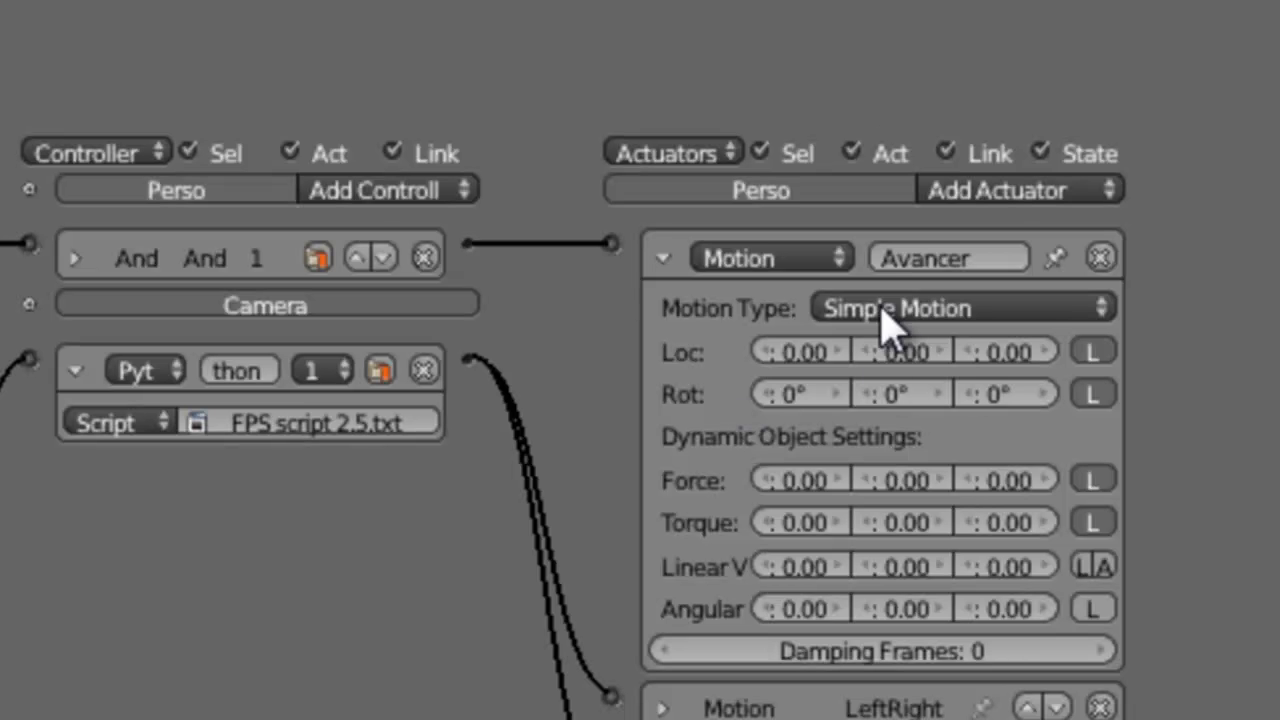
{"action": "left_click", "coordinate": [790, 348]}
{"action": "type", "text": "0.05"}
{"action": "key", "text": "Return"}
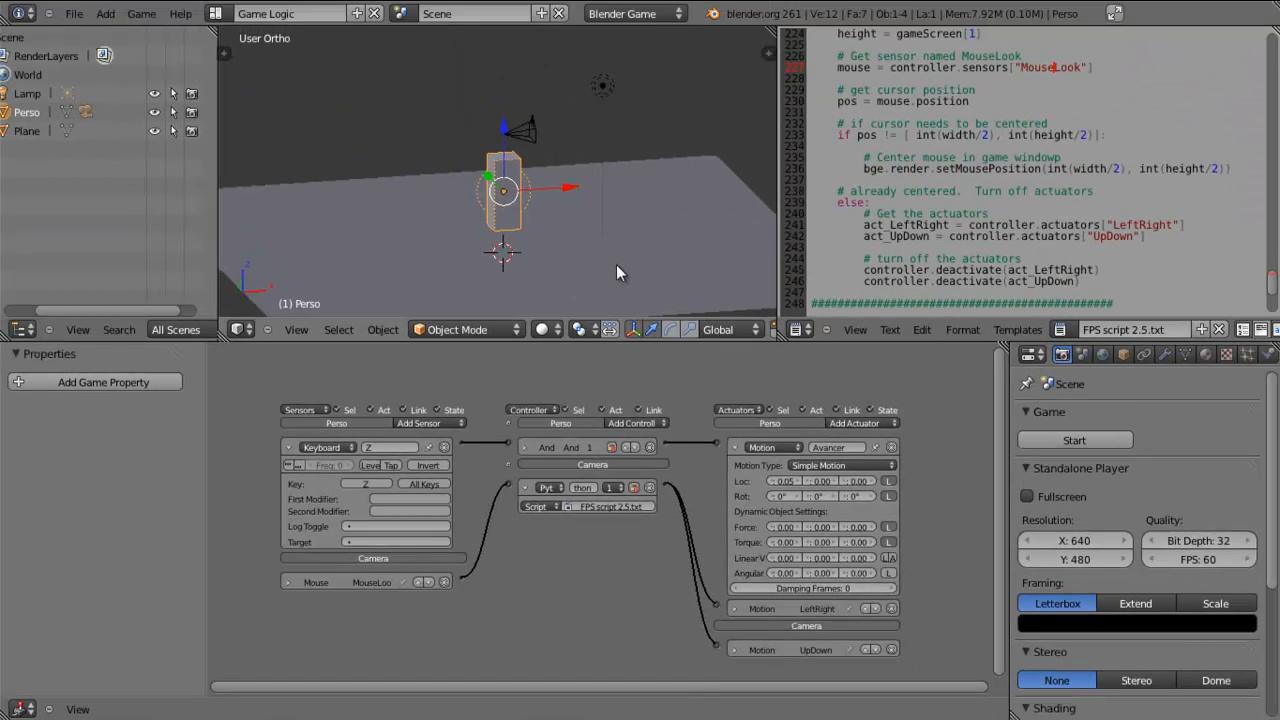
Run the game, test Perso's forward movement with the Z control, and stop the game.
{"action": "key", "text": "p"}
{"action": "key", "text": "z"}
{"action": "key", "text": "z"}
{"action": "key", "text": "z"}
{"action": "key", "text": "z"}
{"action": "key", "text": "z"}
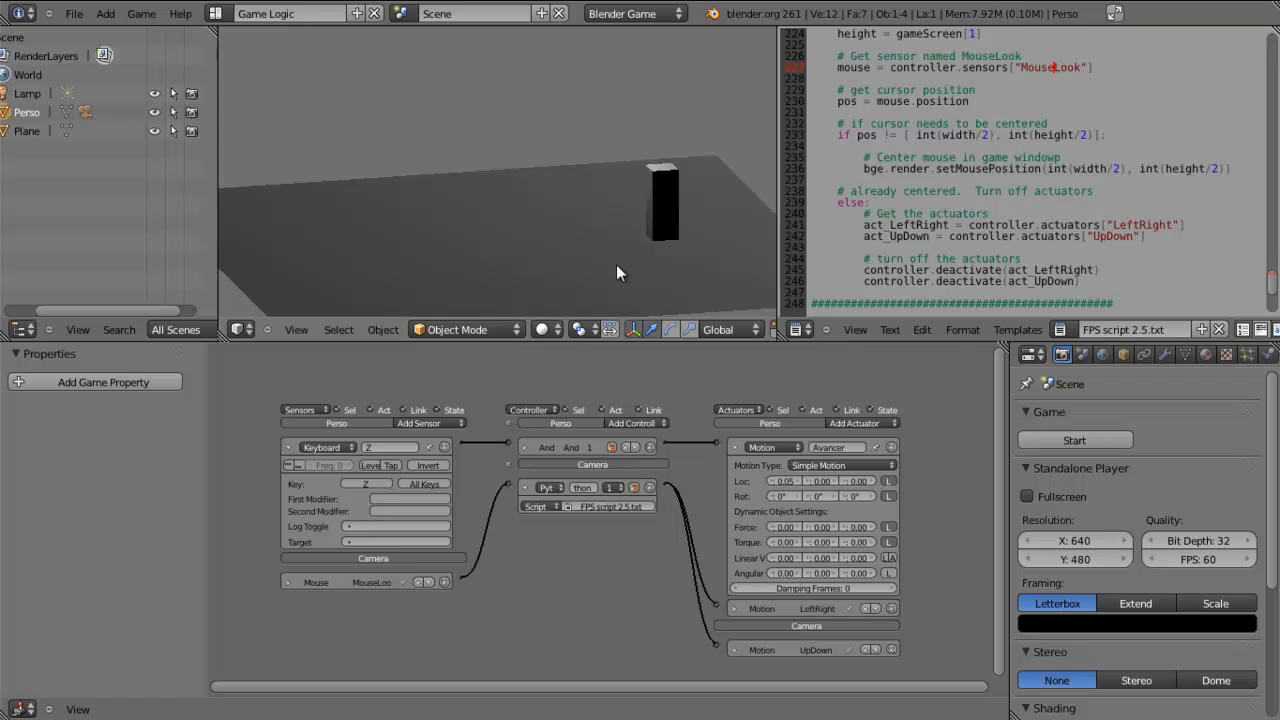
{"action": "key", "text": "z"}
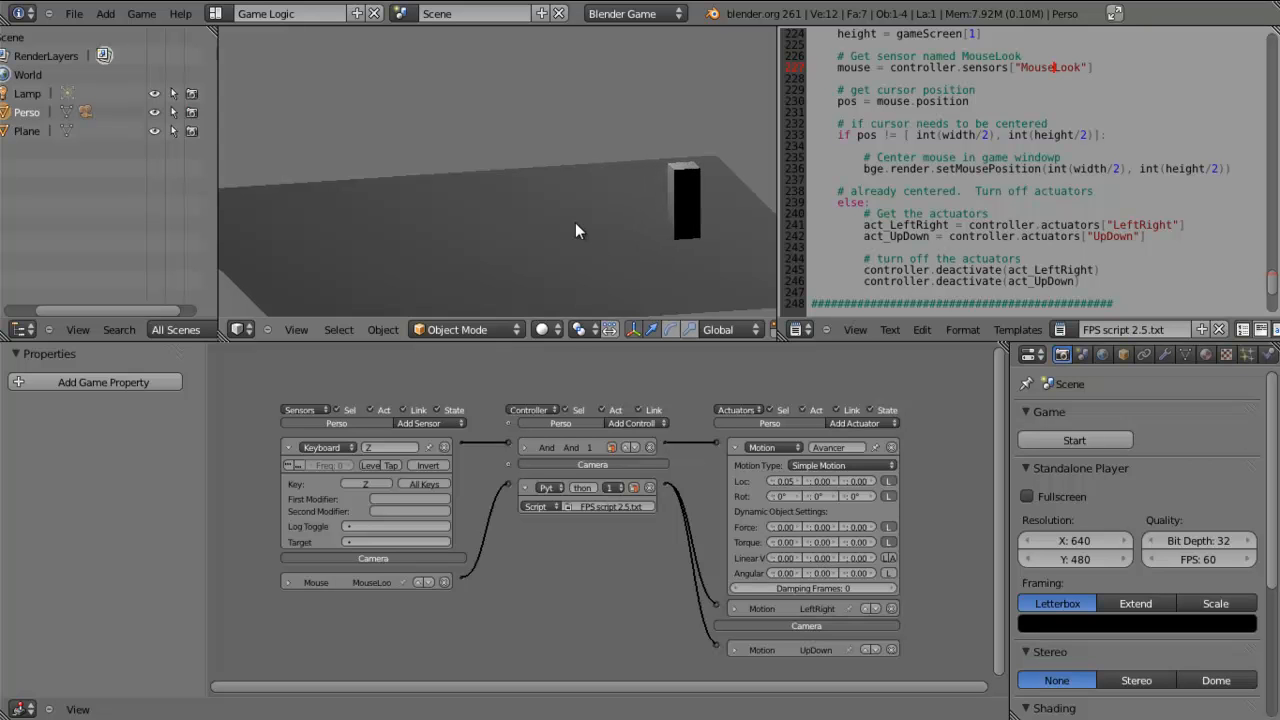
{"action": "key", "text": "Escape"}
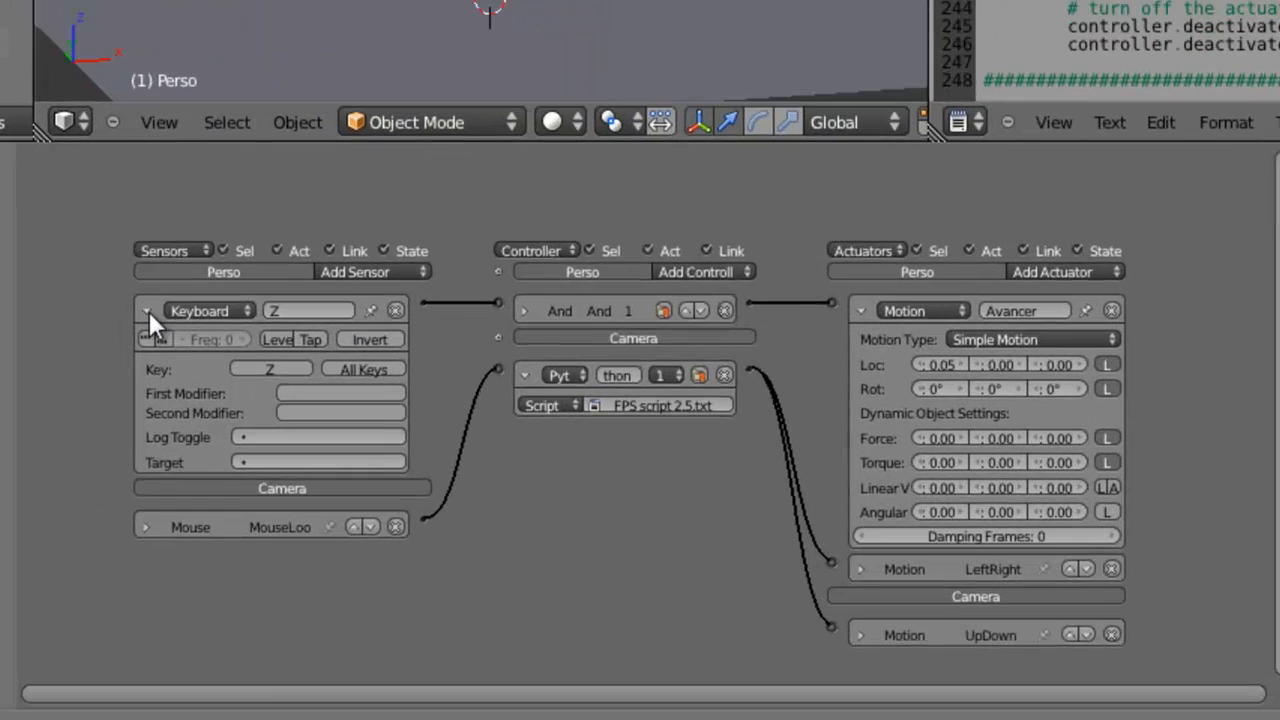
Collapse the Z sensor and add further Keyboard sensors to Perso for the other movement directions.
{"action": "left_click", "coordinate": [288, 447]}
{"action": "left_click", "coordinate": [357, 226]}
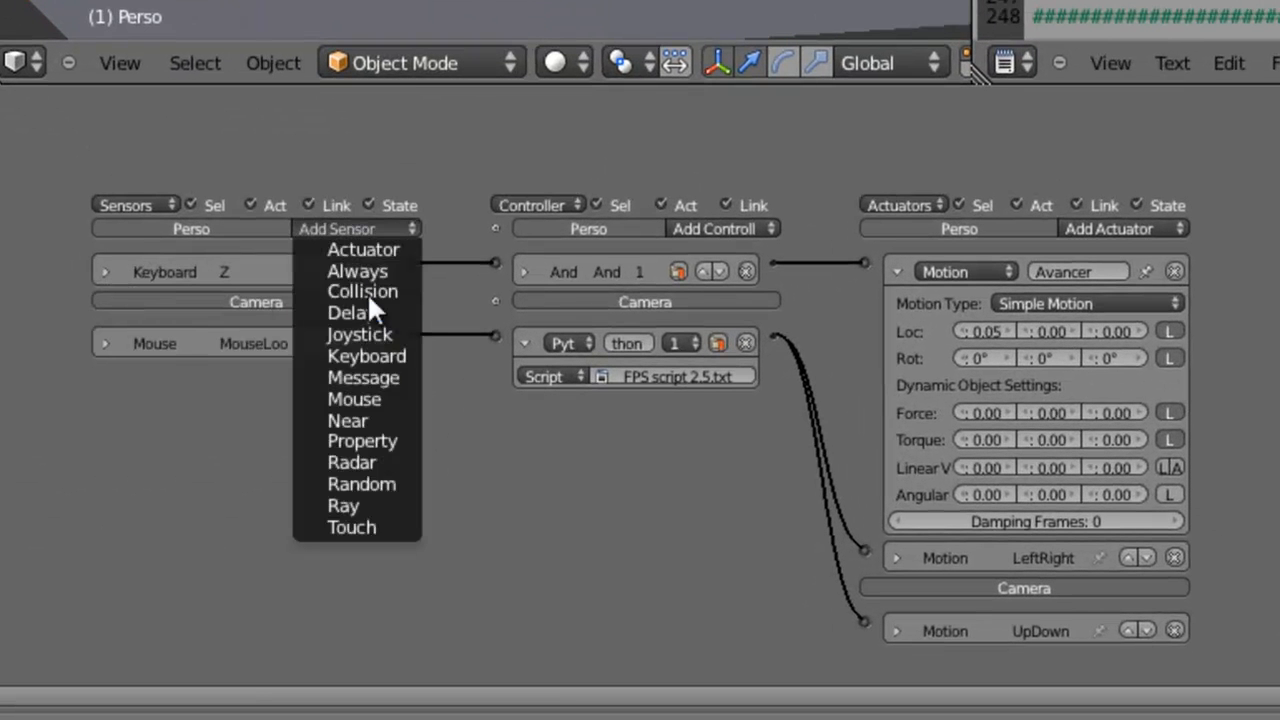
{"action": "left_click", "coordinate": [399, 353]}
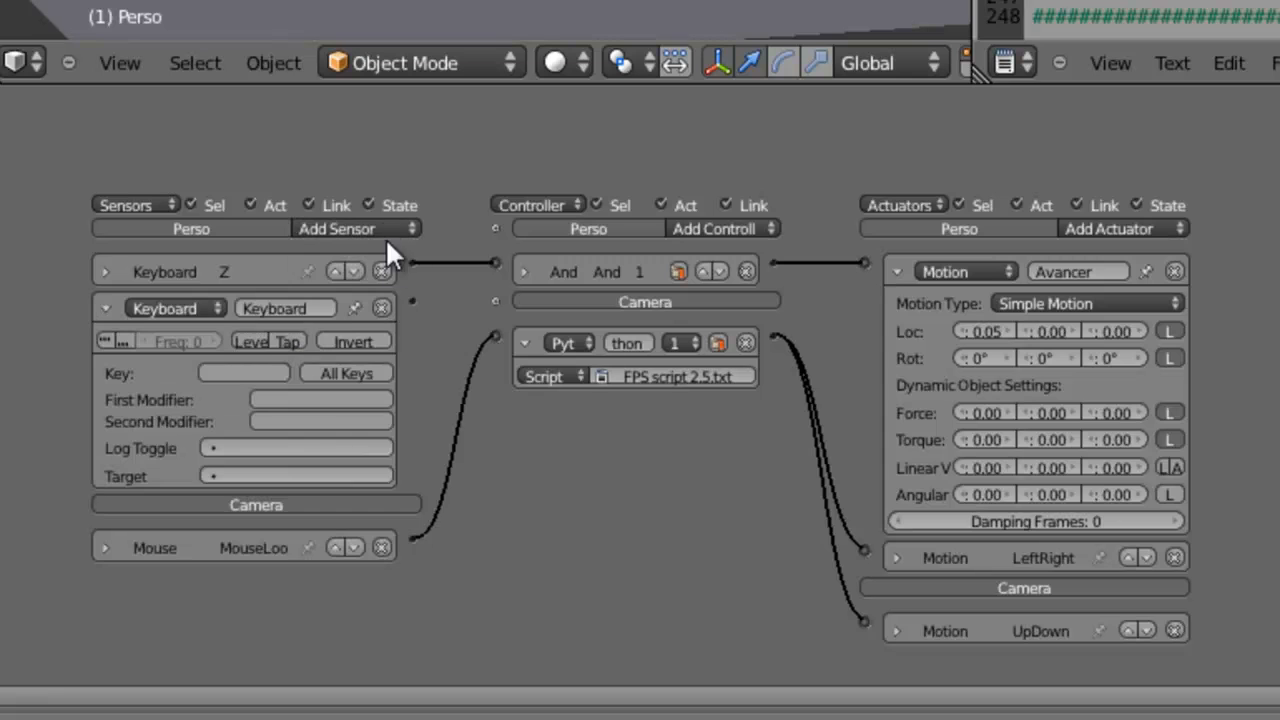
{"action": "left_click", "coordinate": [386, 236]}
{"action": "left_click", "coordinate": [387, 357]}
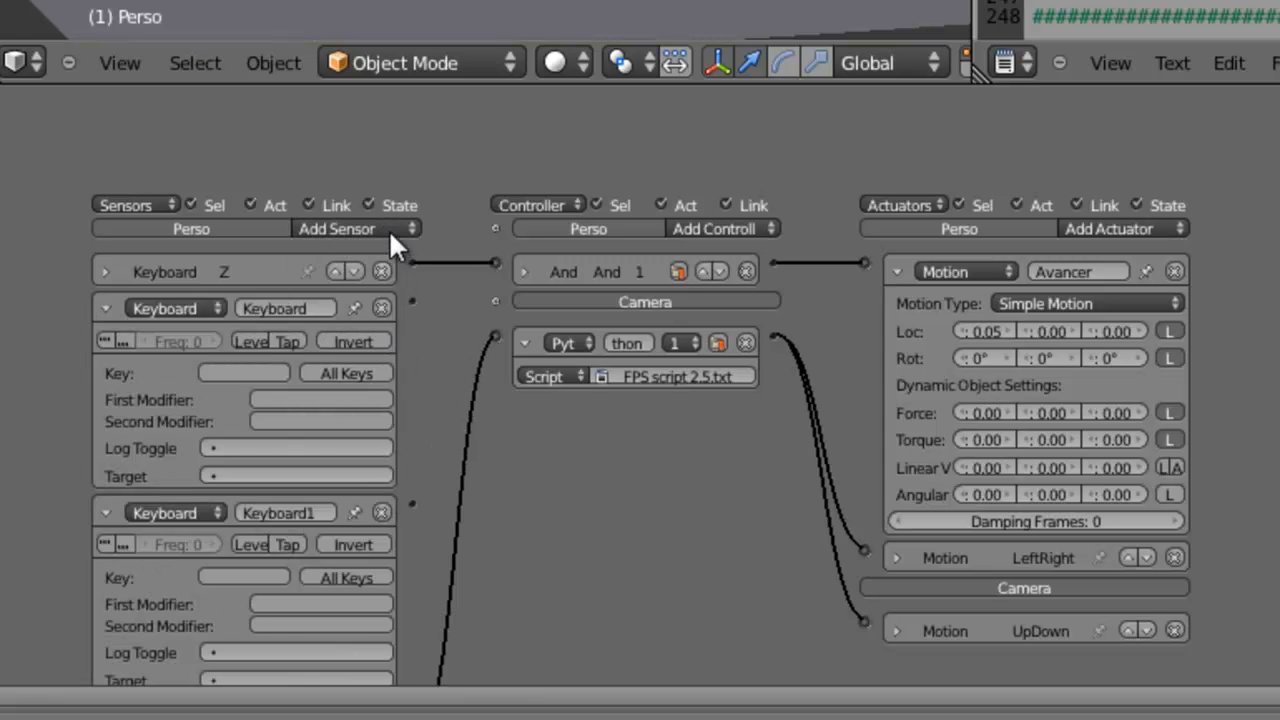
{"action": "left_click", "coordinate": [392, 240]}
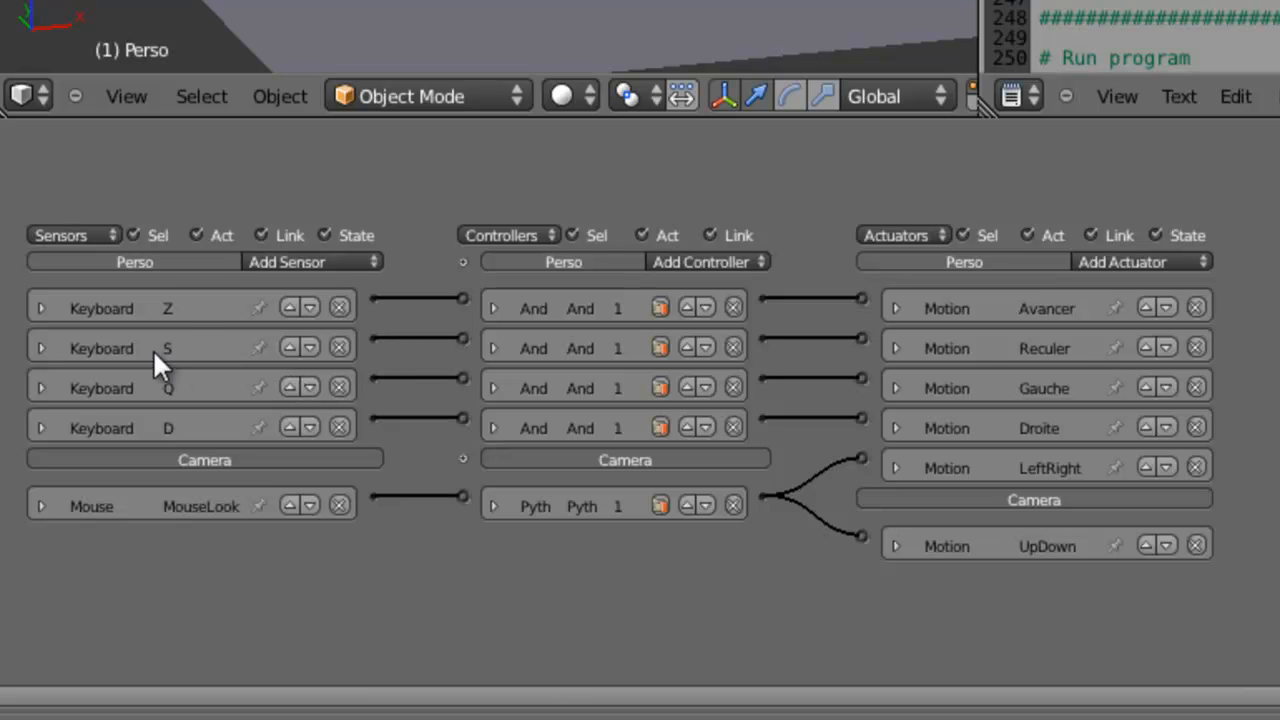
Examine the key assigned in Perso's S Keyboard sensor and its link to the controllers and actuators.
{"action": "left_click", "coordinate": [41, 348]}
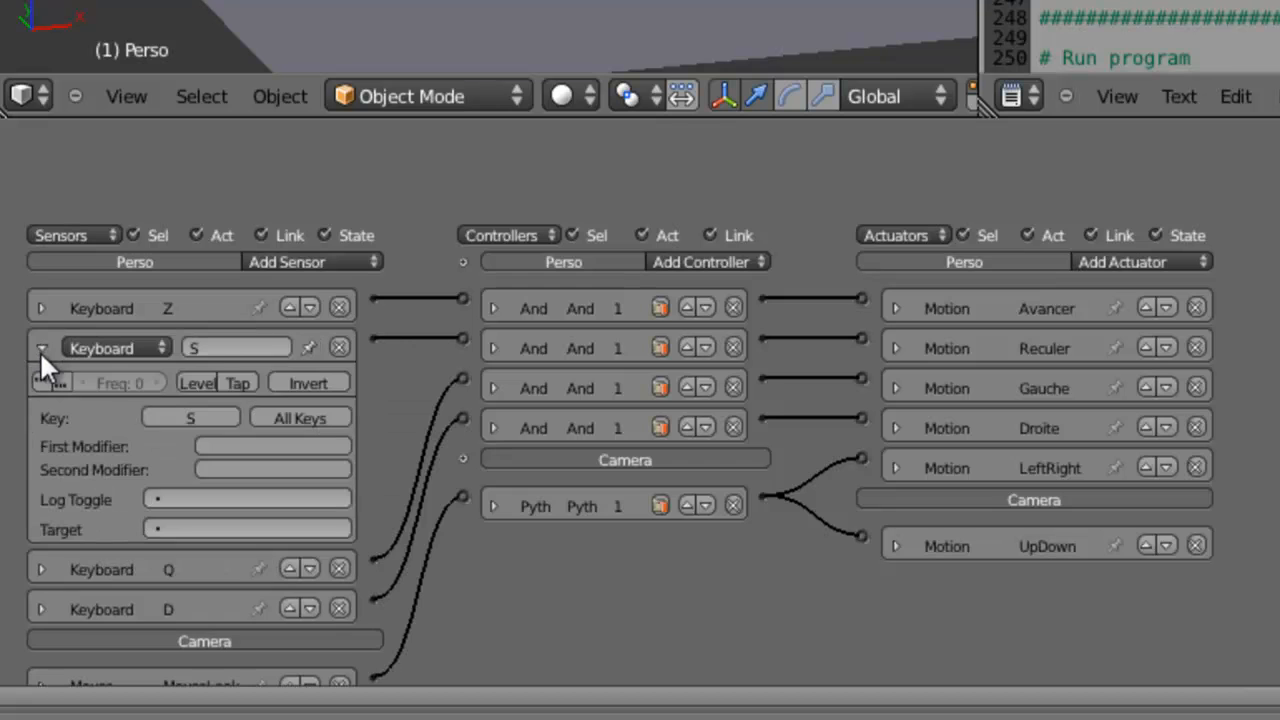
{"action": "middle_click_drag", "start_coordinate": [423, 374], "coordinate": [440, 285]}
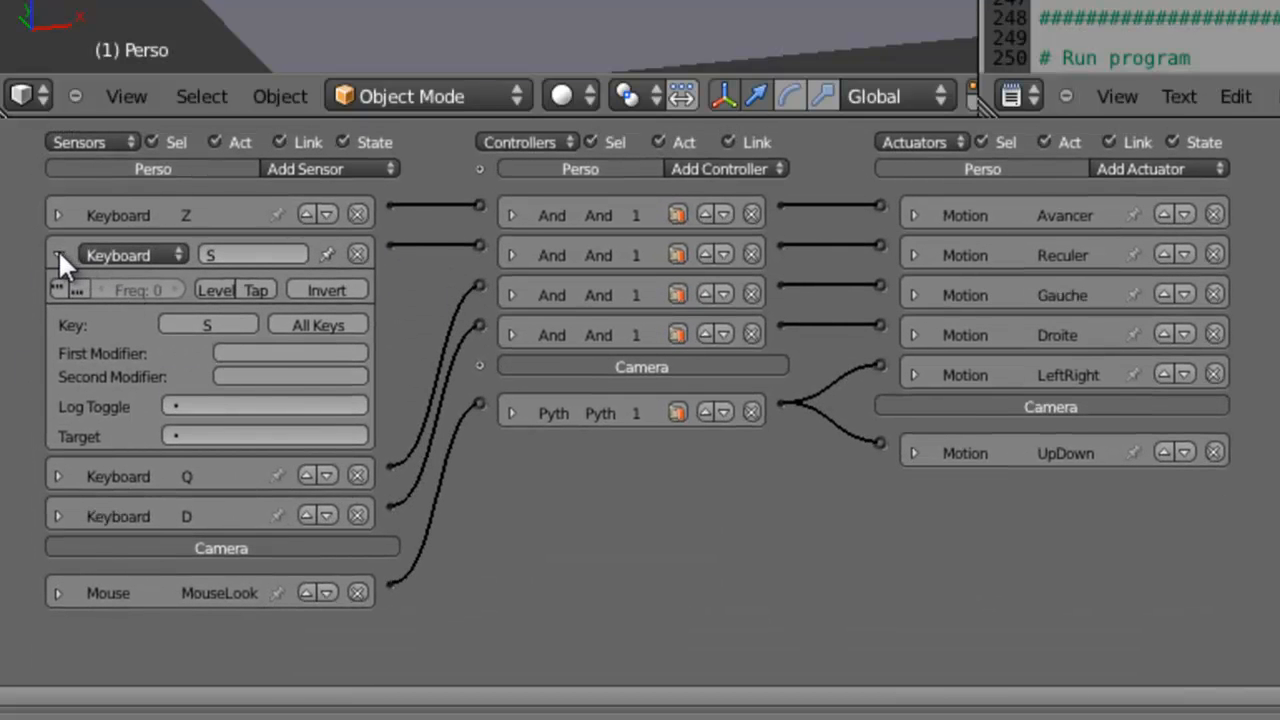
{"action": "left_click", "coordinate": [57, 256]}
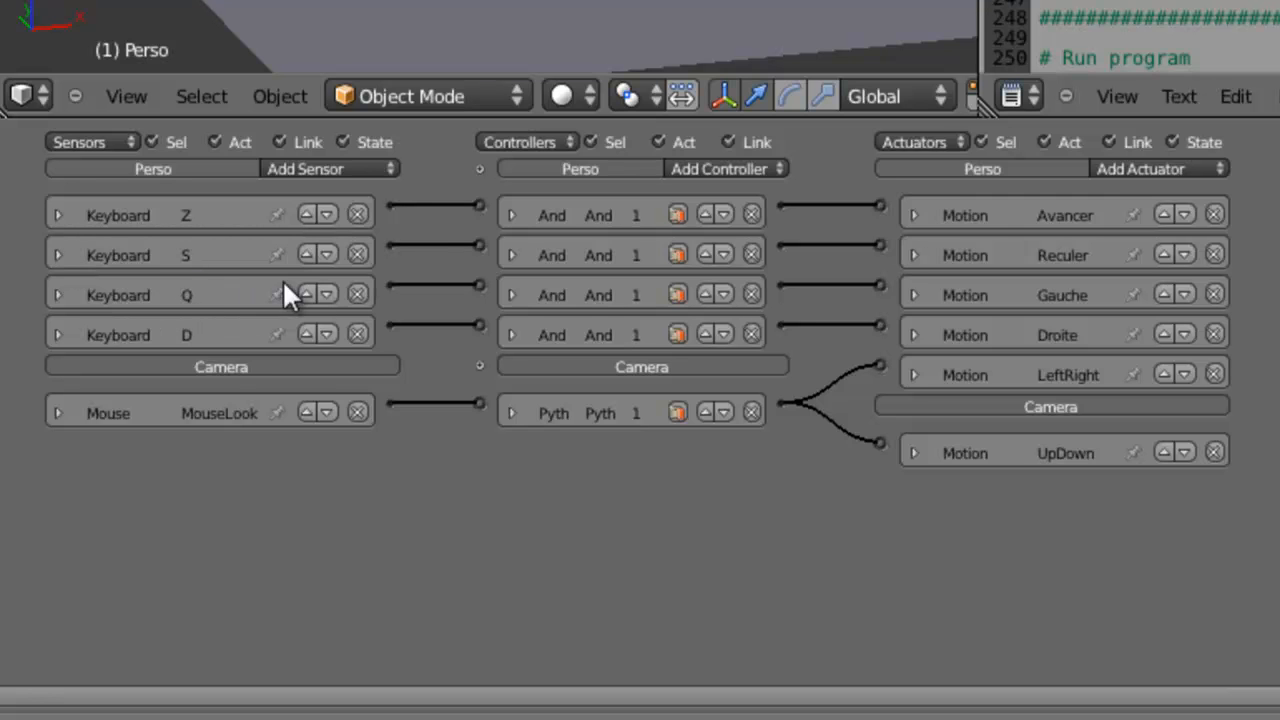
{"action": "middle_click_drag", "start_coordinate": [419, 334], "coordinate": [297, 351]}
{"action": "middle_click_drag", "start_coordinate": [668, 326], "coordinate": [615, 327]}
{"action": "middle_click_drag", "start_coordinate": [718, 279], "coordinate": [860, 285]}
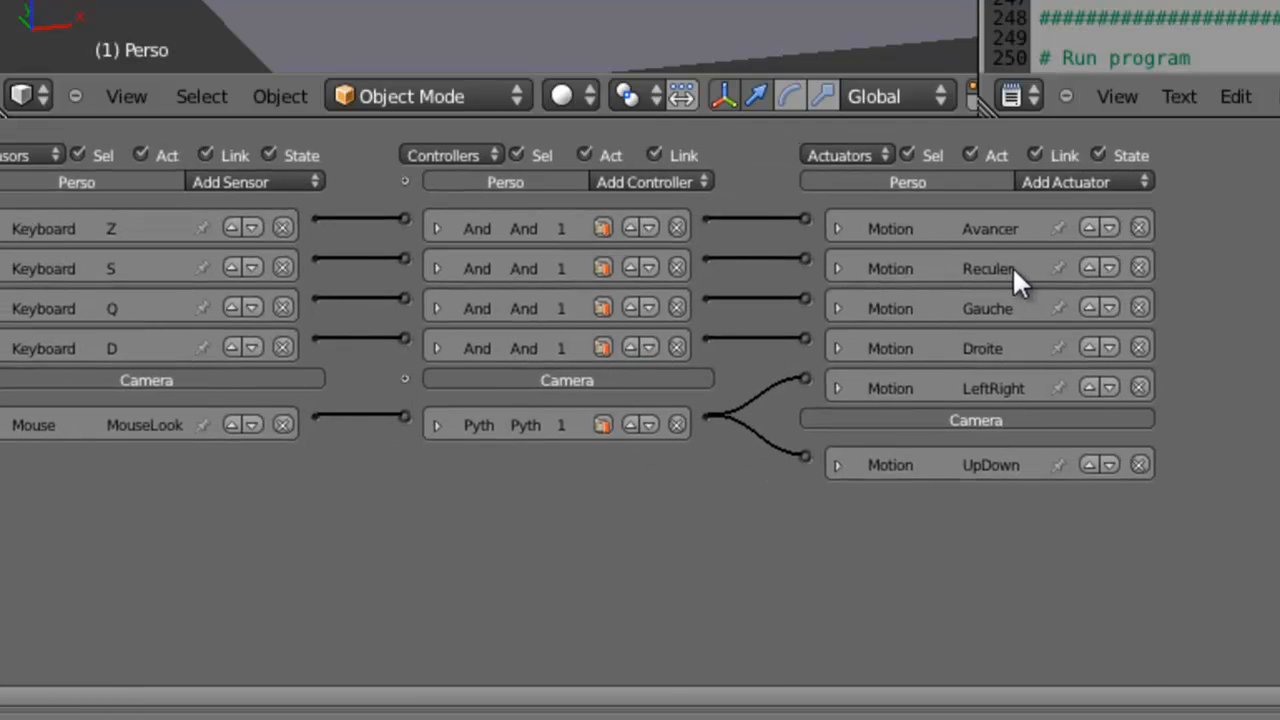
Inspect the location offsets of Perso's Reculer, Gauche and Droite Motion actuators, collapsing each one after checking.
{"action": "left_click", "coordinate": [837, 268]}
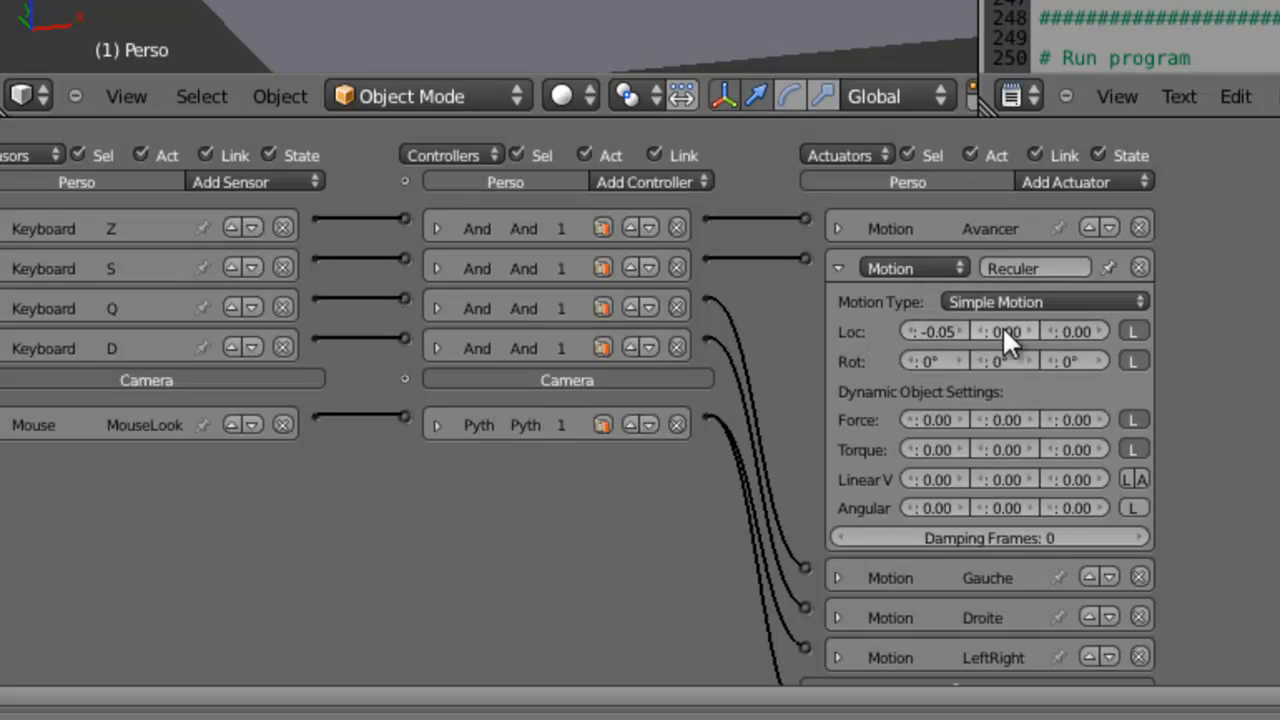
{"action": "left_click", "coordinate": [838, 268]}
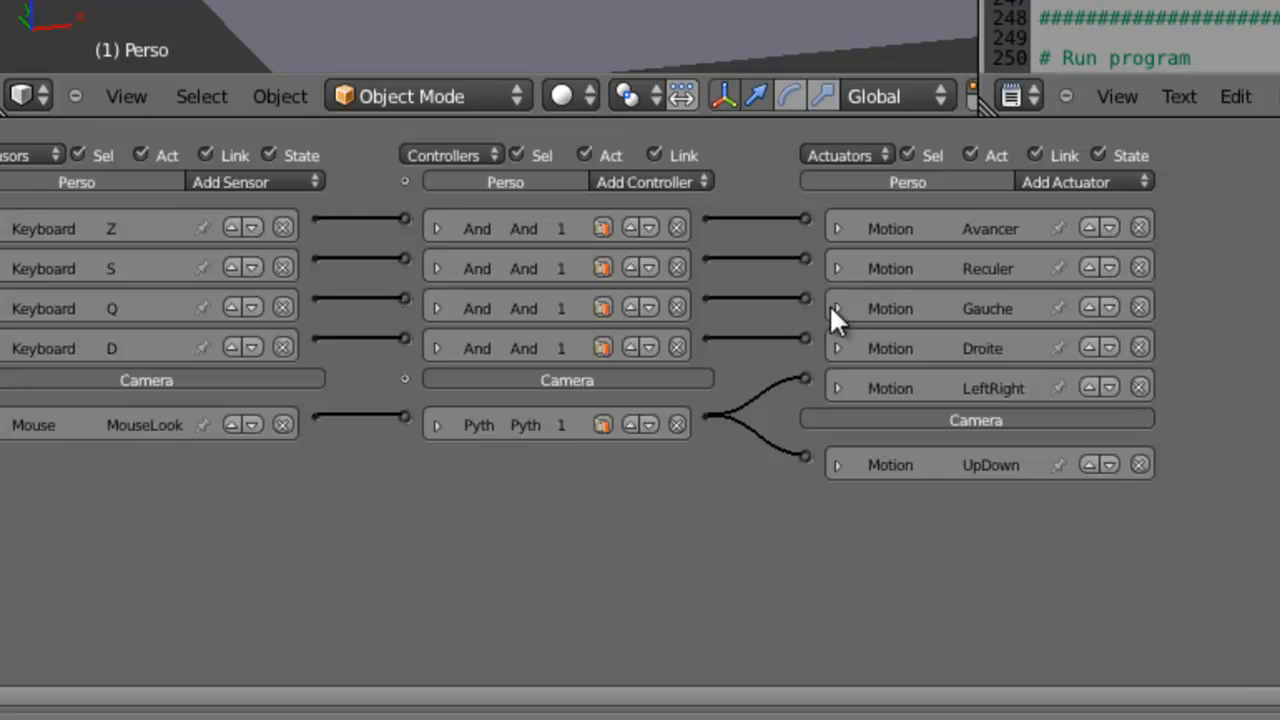
{"action": "left_click", "coordinate": [838, 307]}
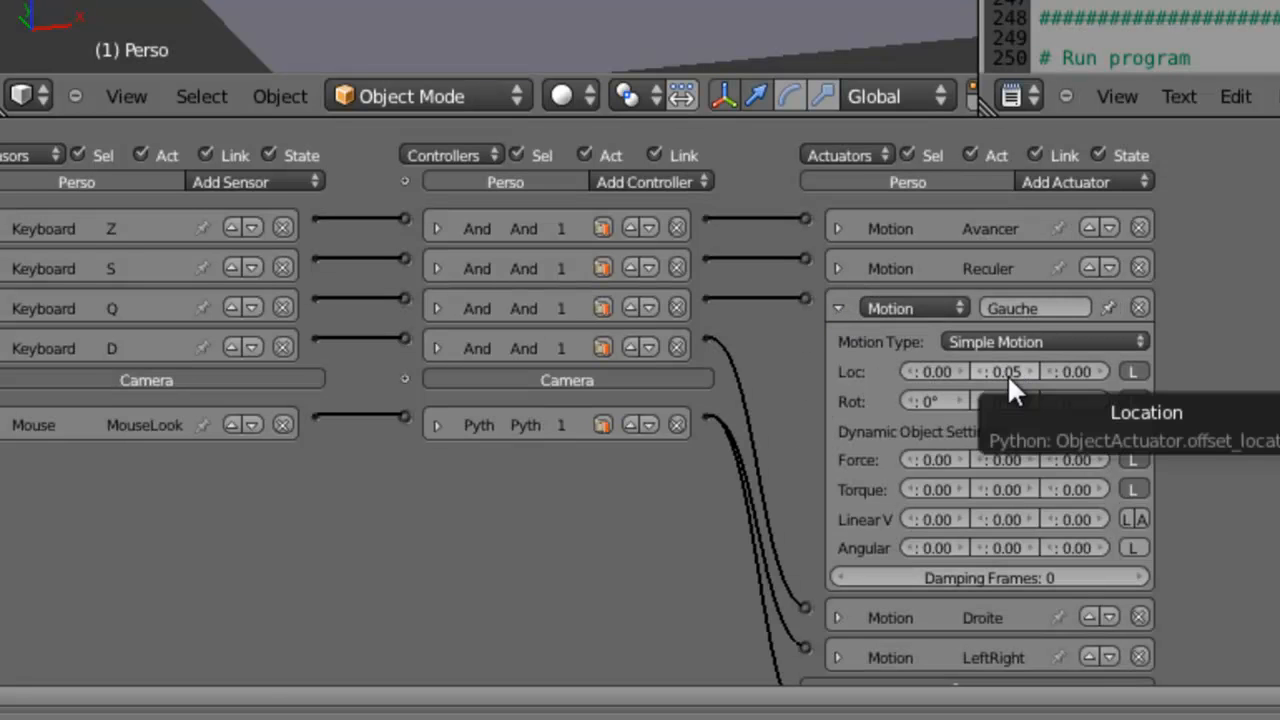
{"action": "left_click", "coordinate": [838, 308]}
{"action": "left_click", "coordinate": [838, 347]}
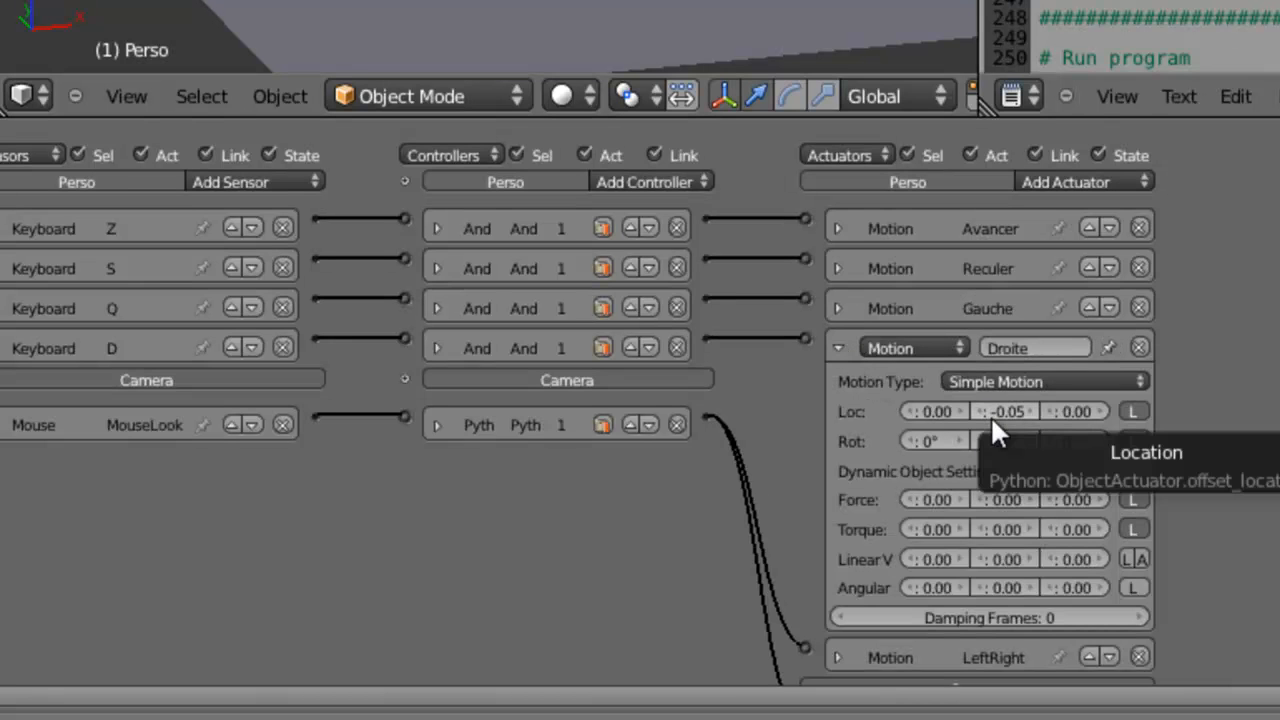
{"action": "left_click", "coordinate": [837, 345]}
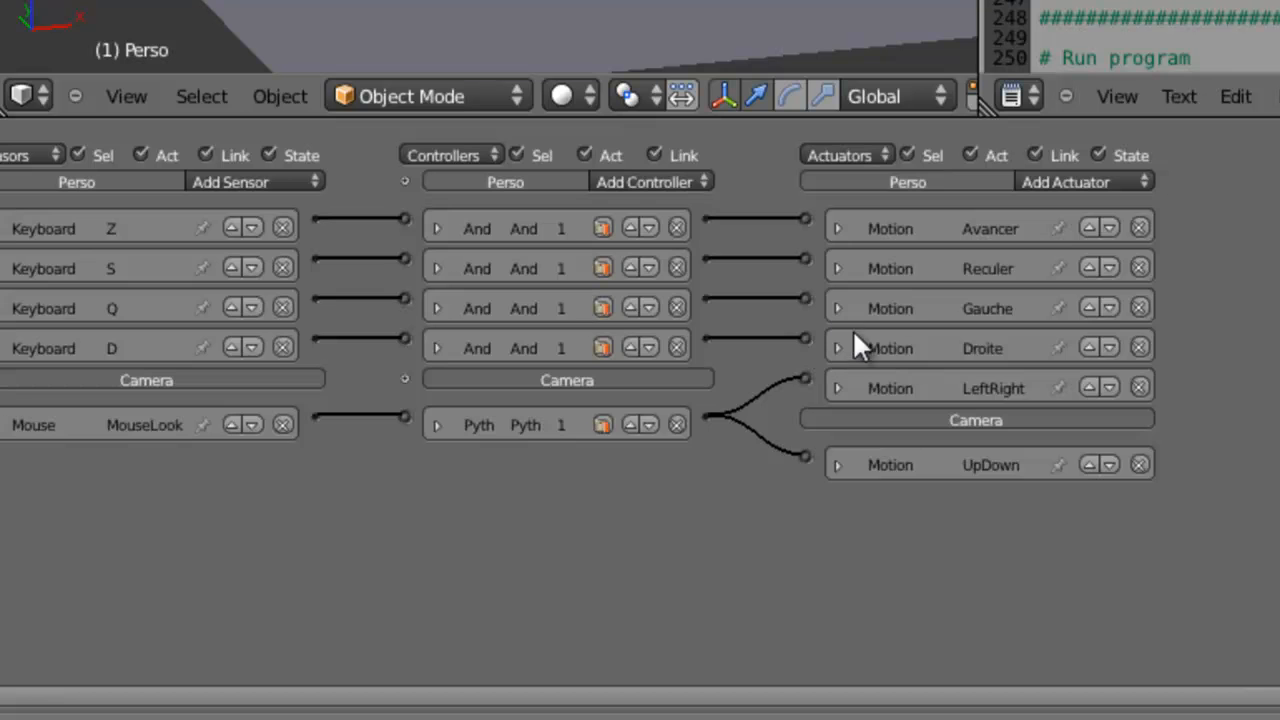
{"action": "middle_click_drag", "start_coordinate": [680, 454], "coordinate": [811, 486]}
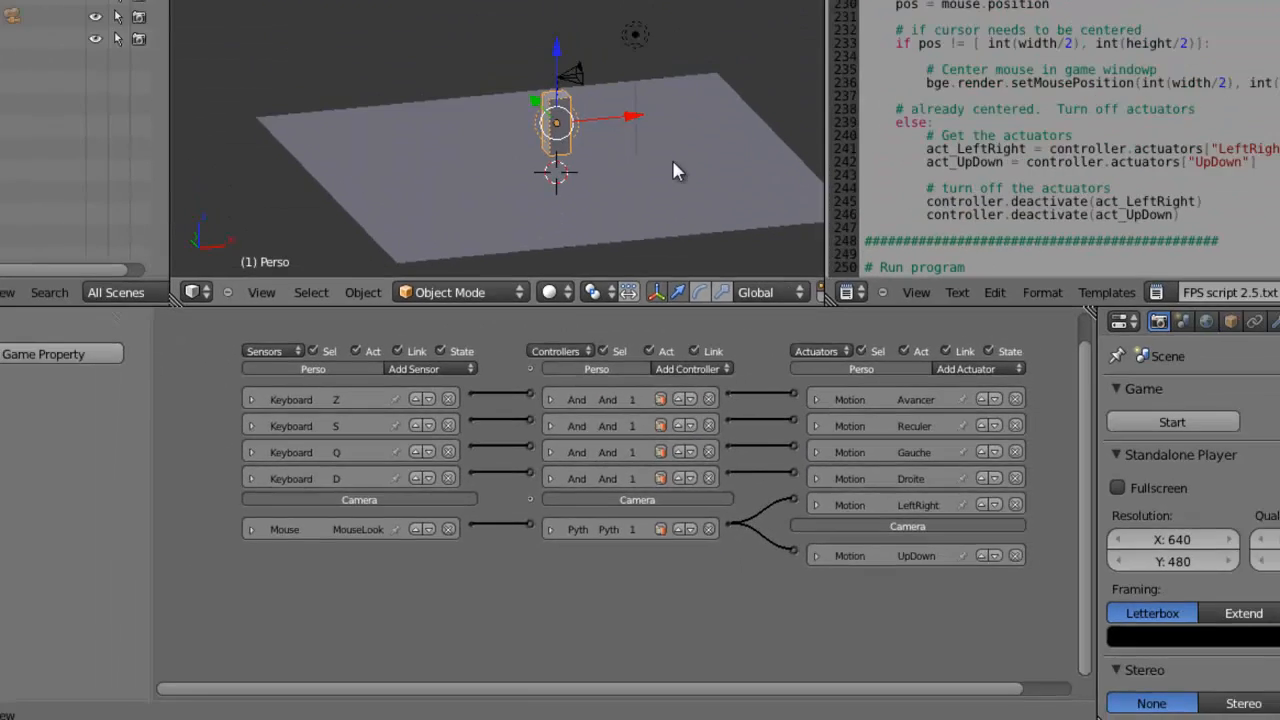
Maximize the 3D view, run the game to test Perso's movement from outside, and stop it.
{"action": "key", "text": "ctrl+Up"}
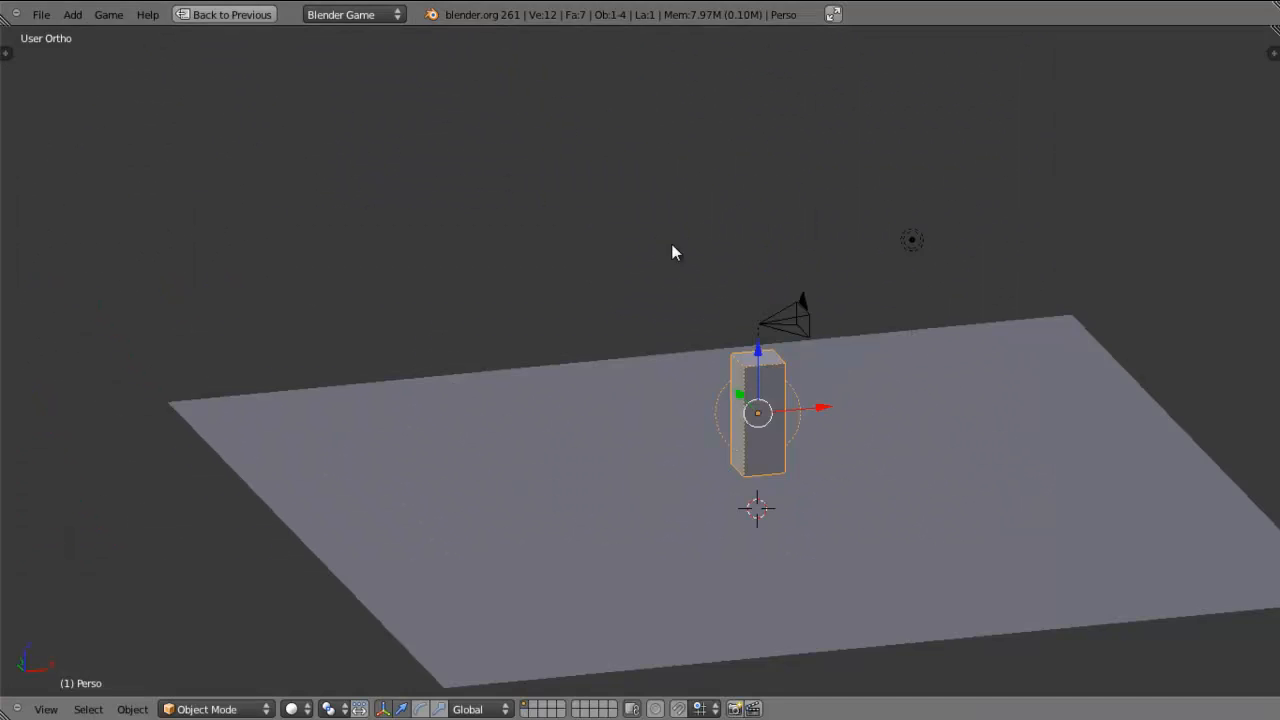
{"action": "key", "text": "p"}
{"action": "key", "text": "Right"}
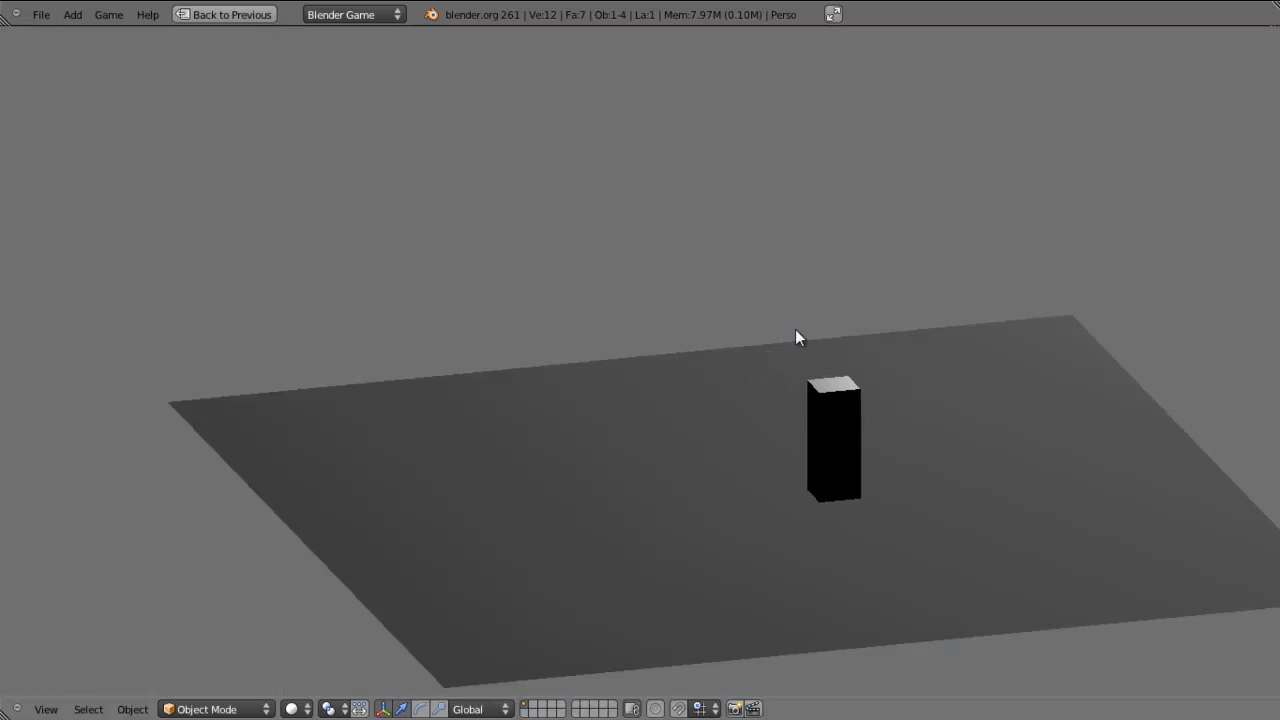
{"action": "key", "text": "Left"}
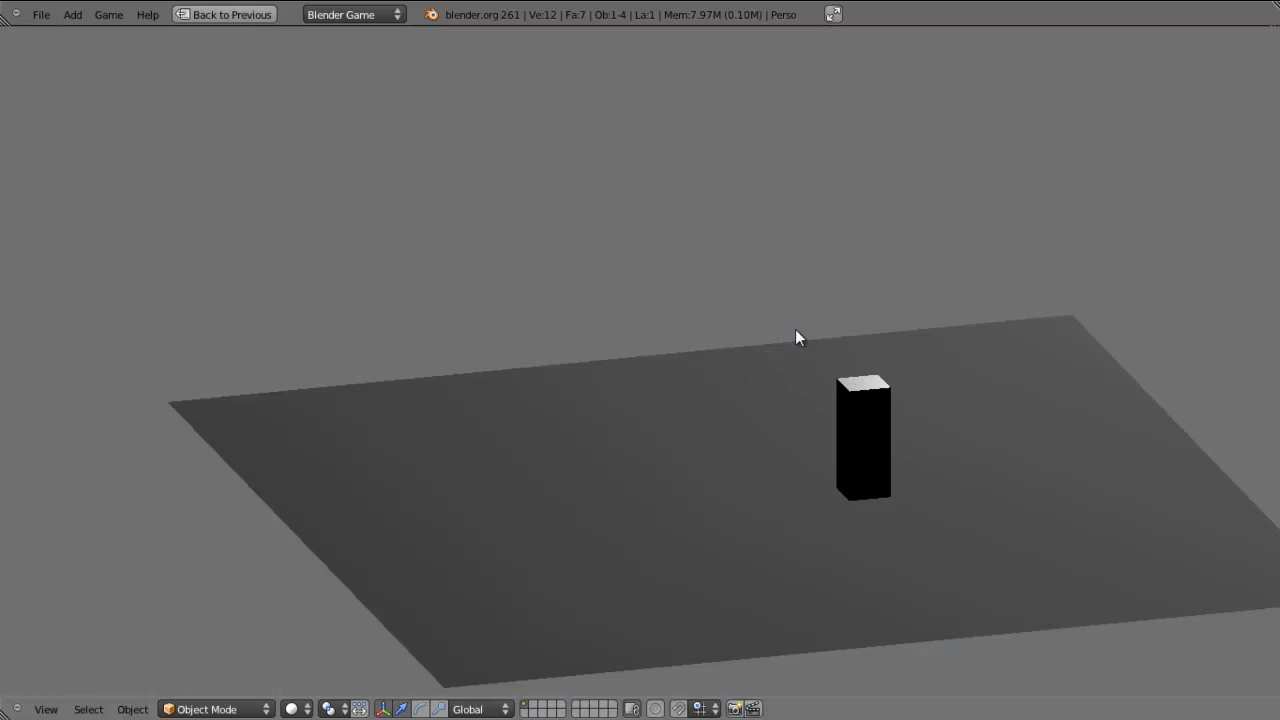
{"action": "key", "text": "Escape"}
Switch to the camera view, play the game in first person, and return to the full Game Logic layout.
{"action": "key", "text": "KP_0"}
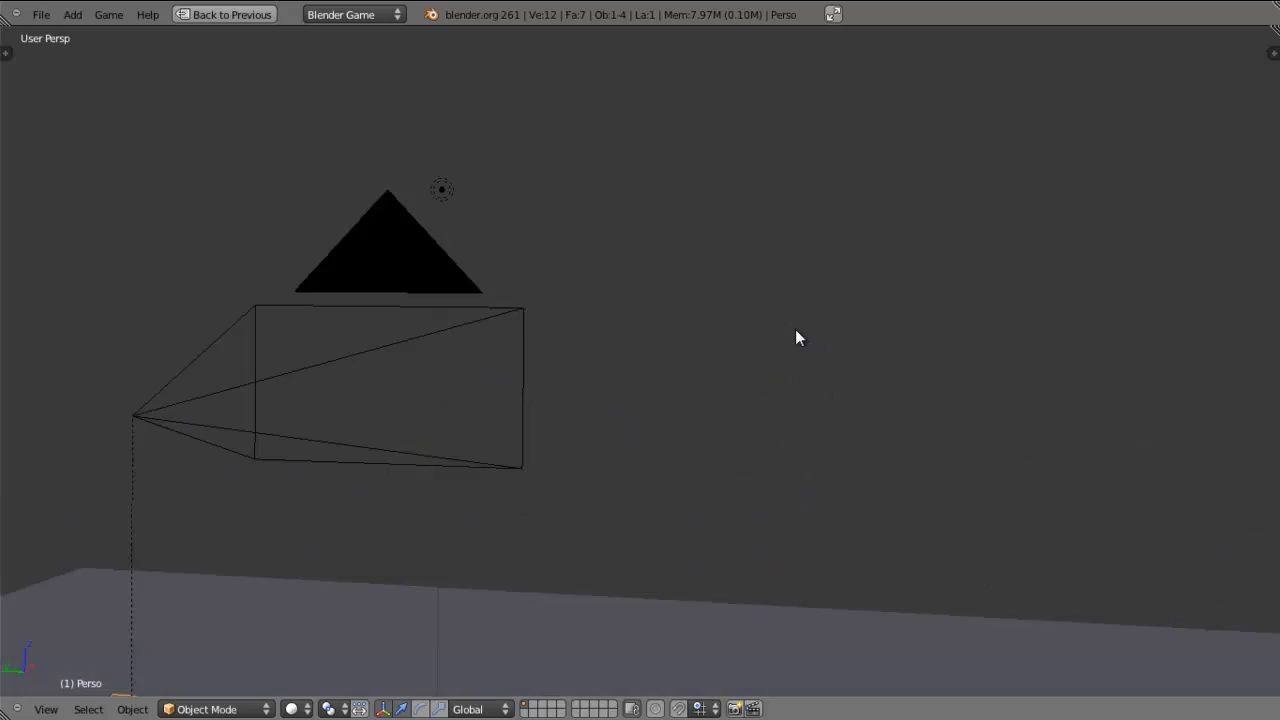
{"action": "key", "text": "p"}
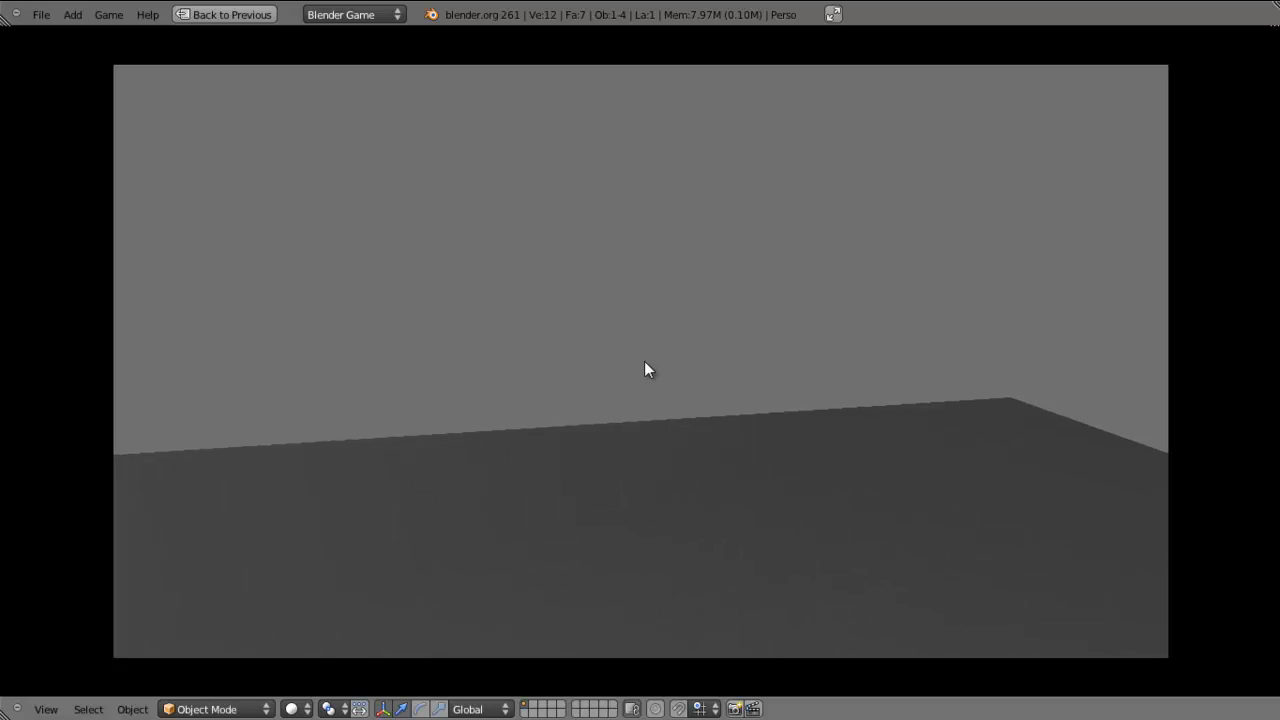
{"action": "key", "text": "Escape"}
{"action": "key", "text": "ctrl+Up"}
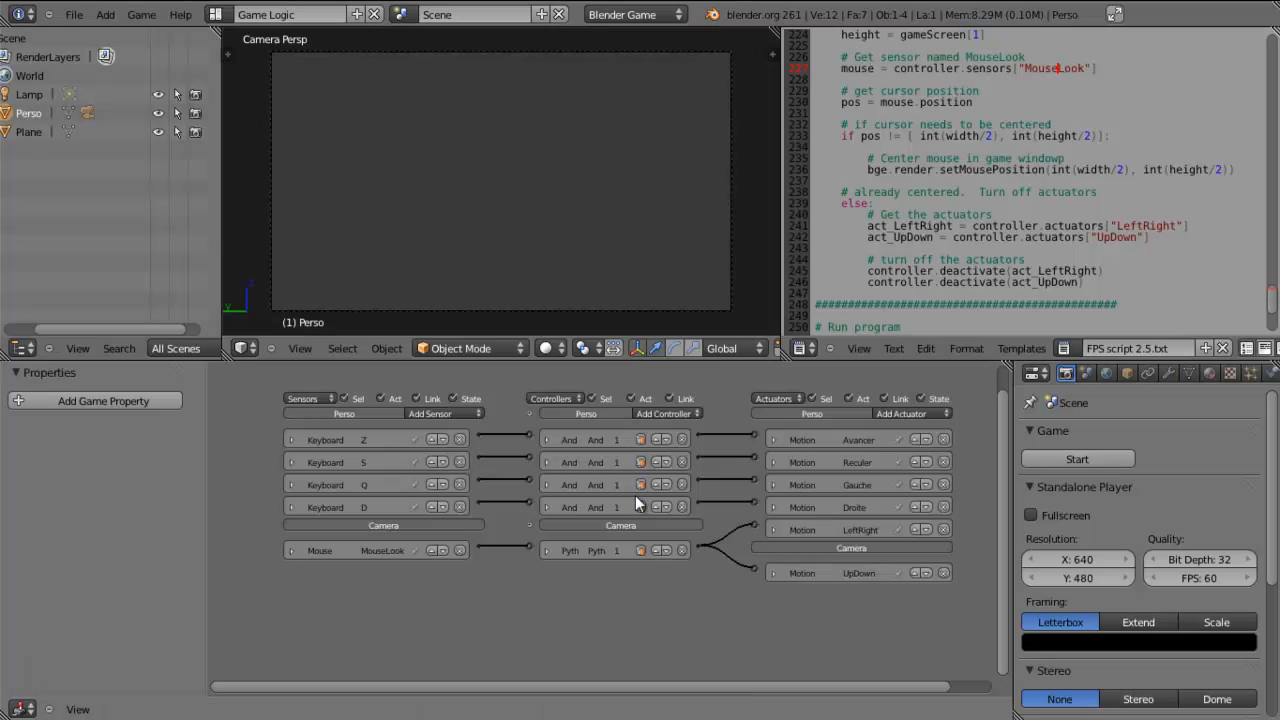
Add a Sound actuator to Perso.
{"action": "scroll", "coordinate": [635, 495], "scroll_direction": "up", "scroll_amount": 3}
{"action": "scroll", "coordinate": [707, 562], "scroll_direction": "down", "scroll_amount": 3}
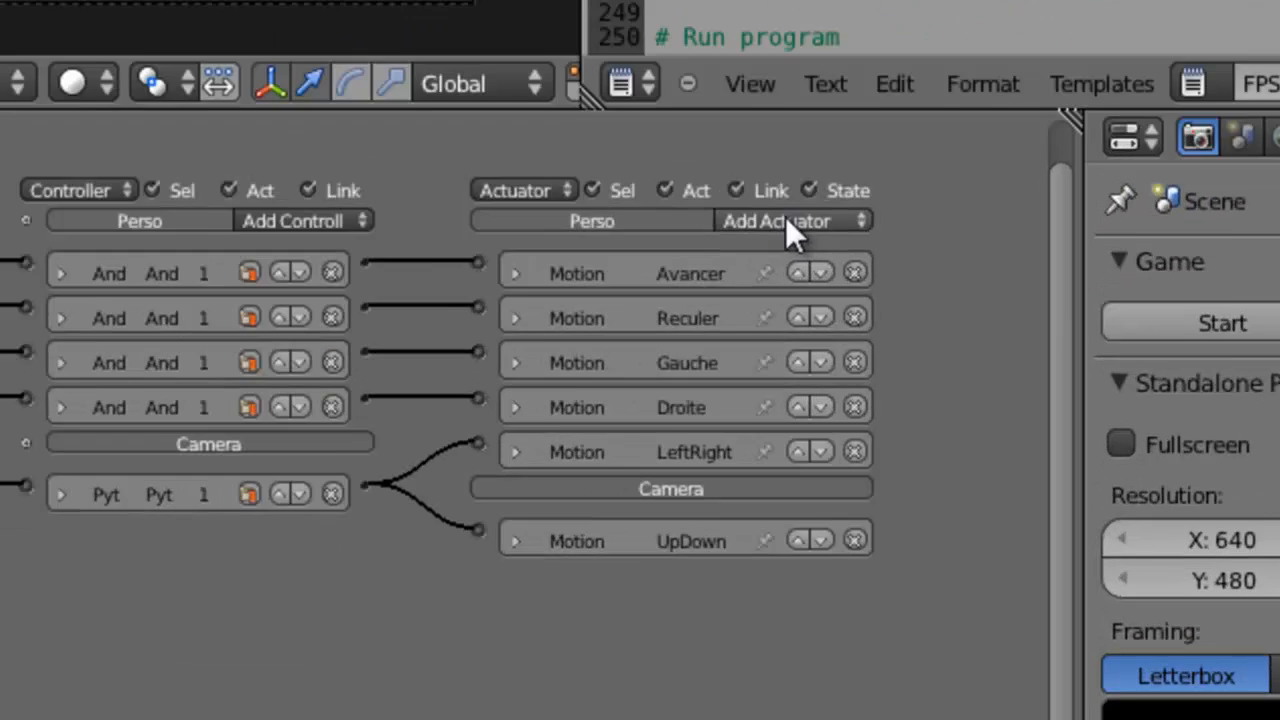
{"action": "left_click", "coordinate": [870, 412]}
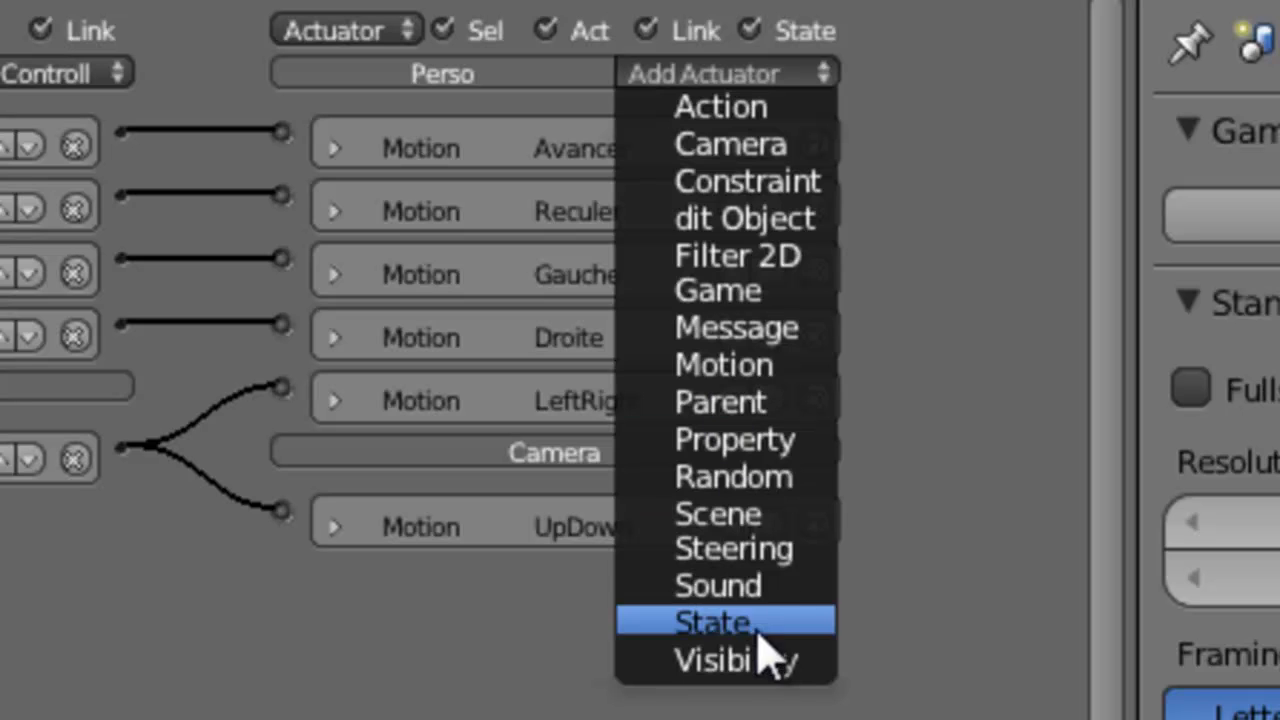
{"action": "left_click", "coordinate": [771, 588]}
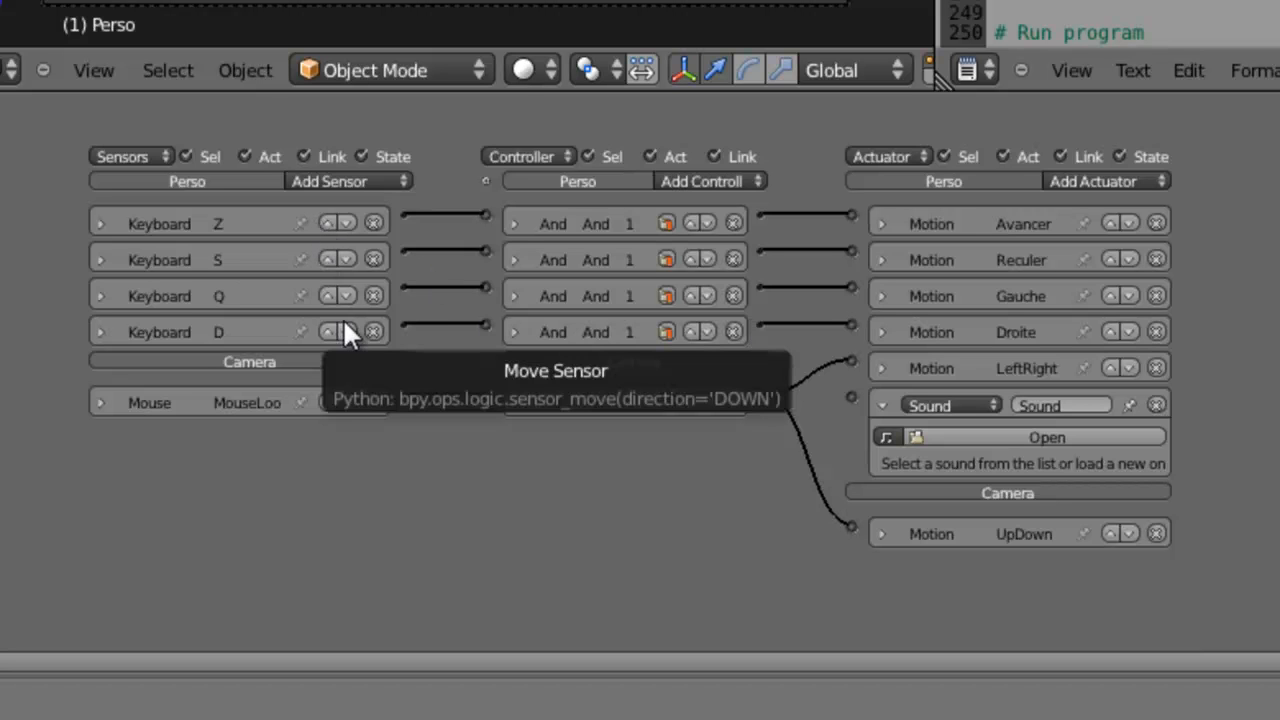
Add an Or controller to Perso, link the Z, S, Q and D sensors to it, and connect it to the Sound actuator.
{"action": "left_click", "coordinate": [712, 180]}
{"action": "left_click", "coordinate": [717, 222]}
{"action": "left_click_drag", "start_coordinate": [402, 213], "coordinate": [485, 360]}
{"action": "left_click_drag", "start_coordinate": [404, 251], "coordinate": [485, 360]}
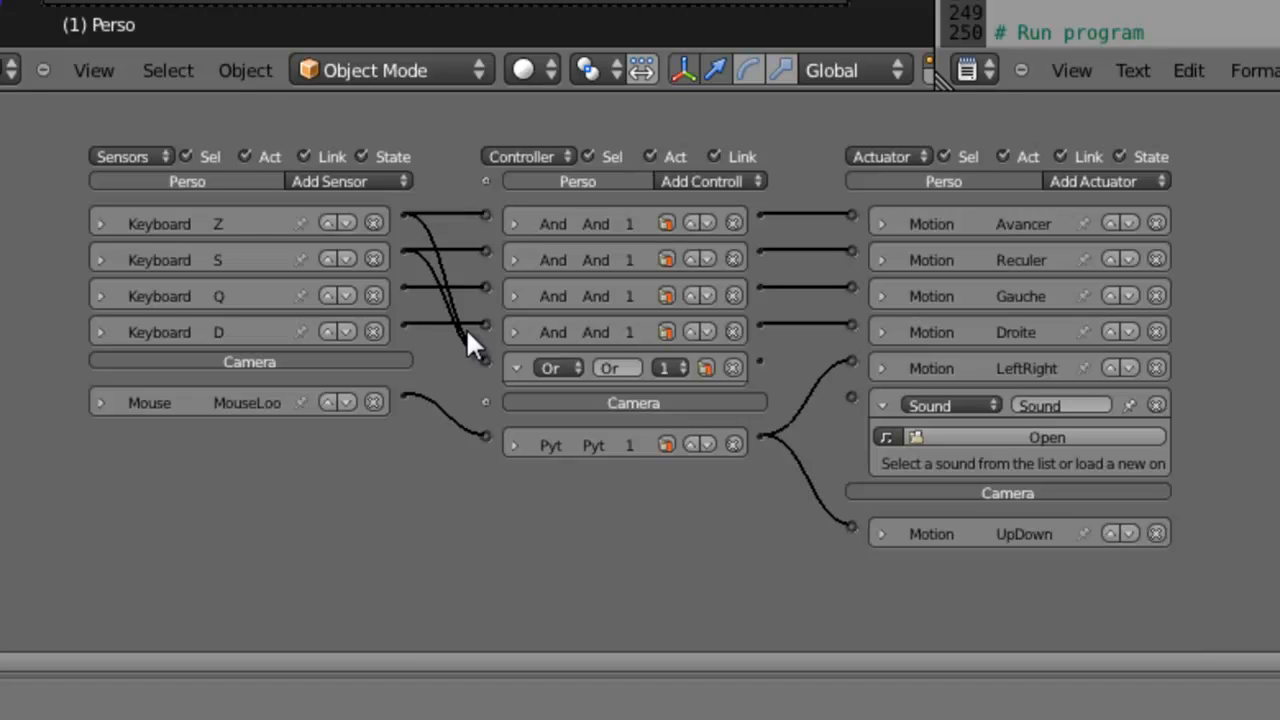
{"action": "left_click_drag", "start_coordinate": [404, 288], "coordinate": [486, 360]}
{"action": "left_click_drag", "start_coordinate": [758, 364], "coordinate": [851, 398]}
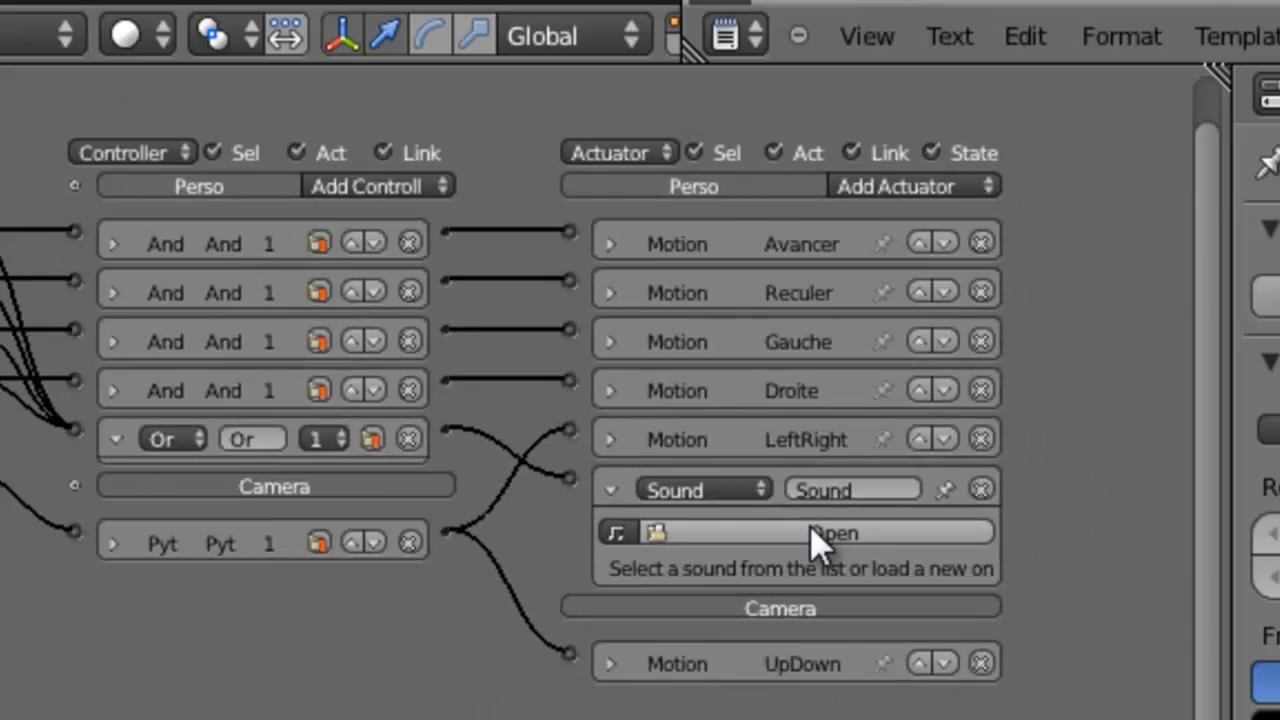
Load Marcher.mp3 into the Sound actuator, set its play mode to Loop Stop and collapse the actuator.
{"action": "left_click", "coordinate": [945, 470]}
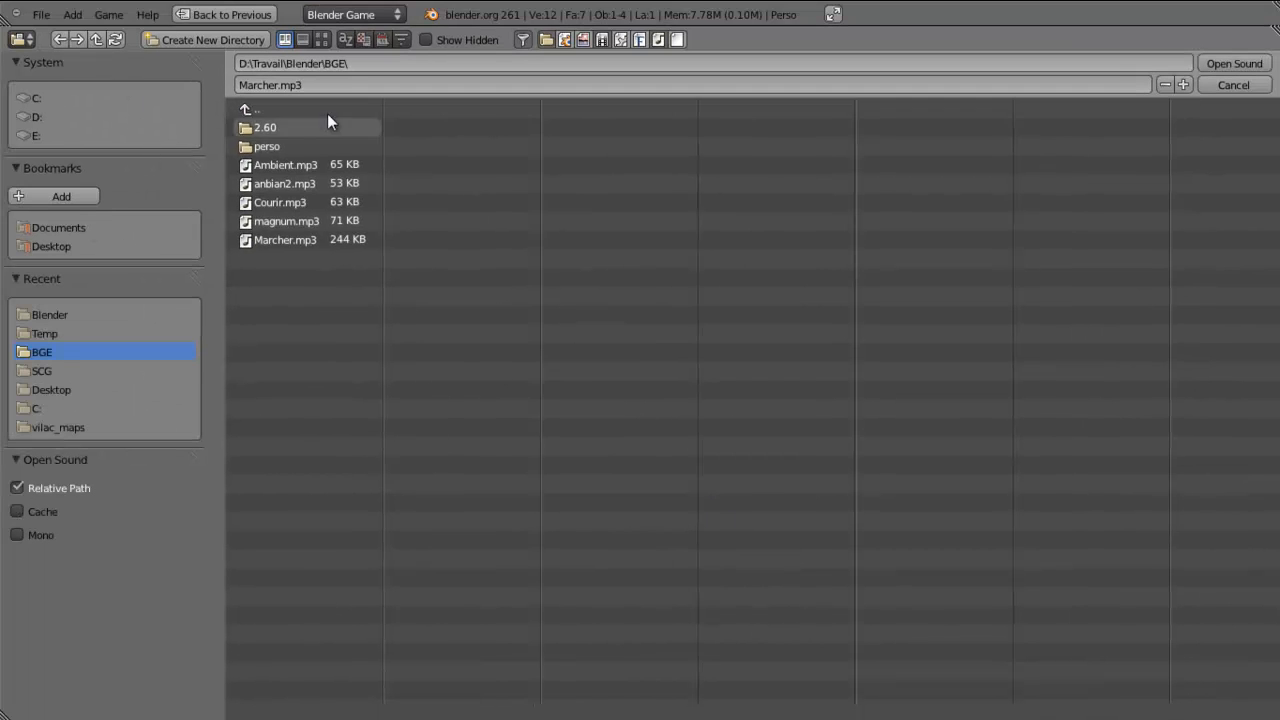
{"action": "left_click", "coordinate": [316, 241]}
{"action": "left_click", "coordinate": [1234, 63]}
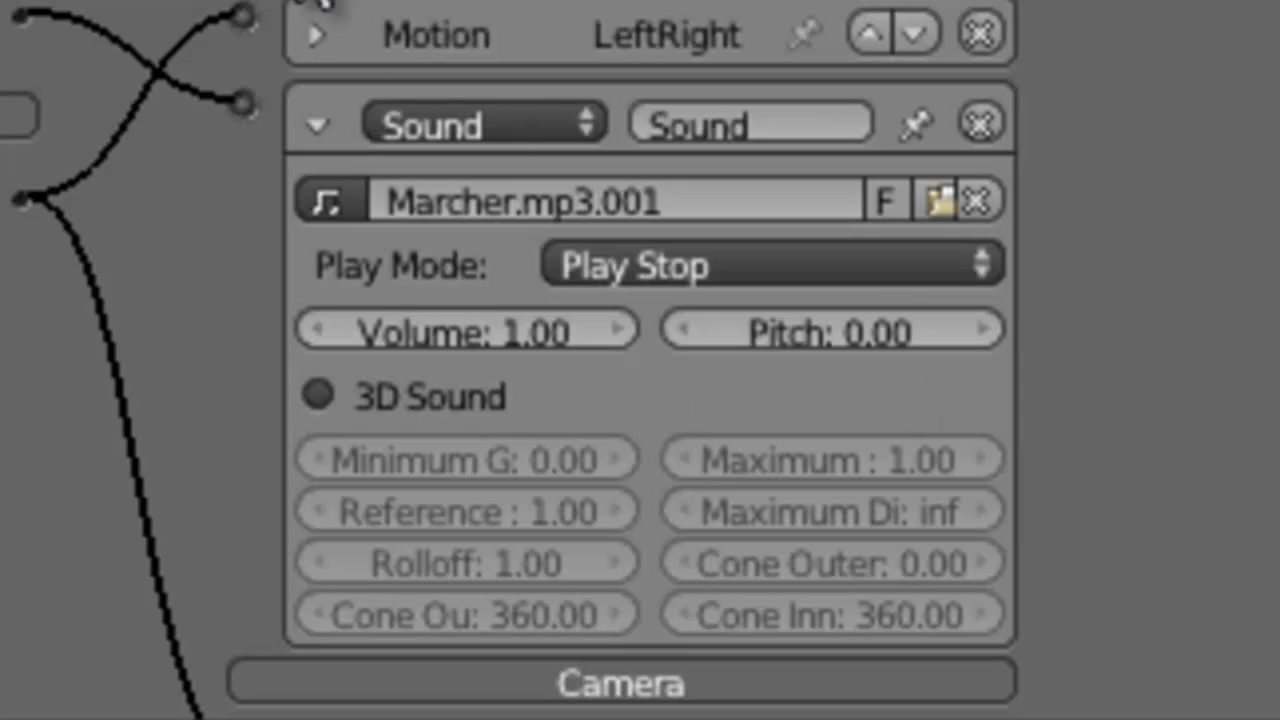
{"action": "left_click", "coordinate": [797, 275]}
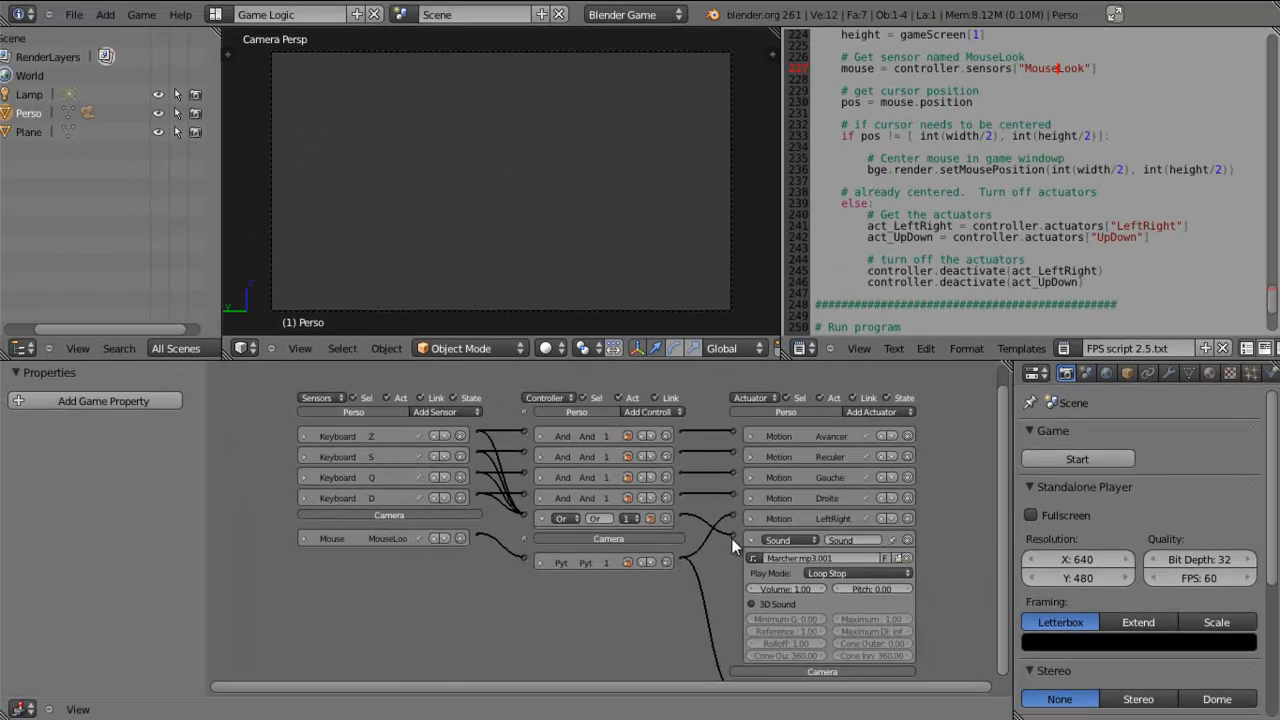
{"action": "left_click", "coordinate": [326, 133]}
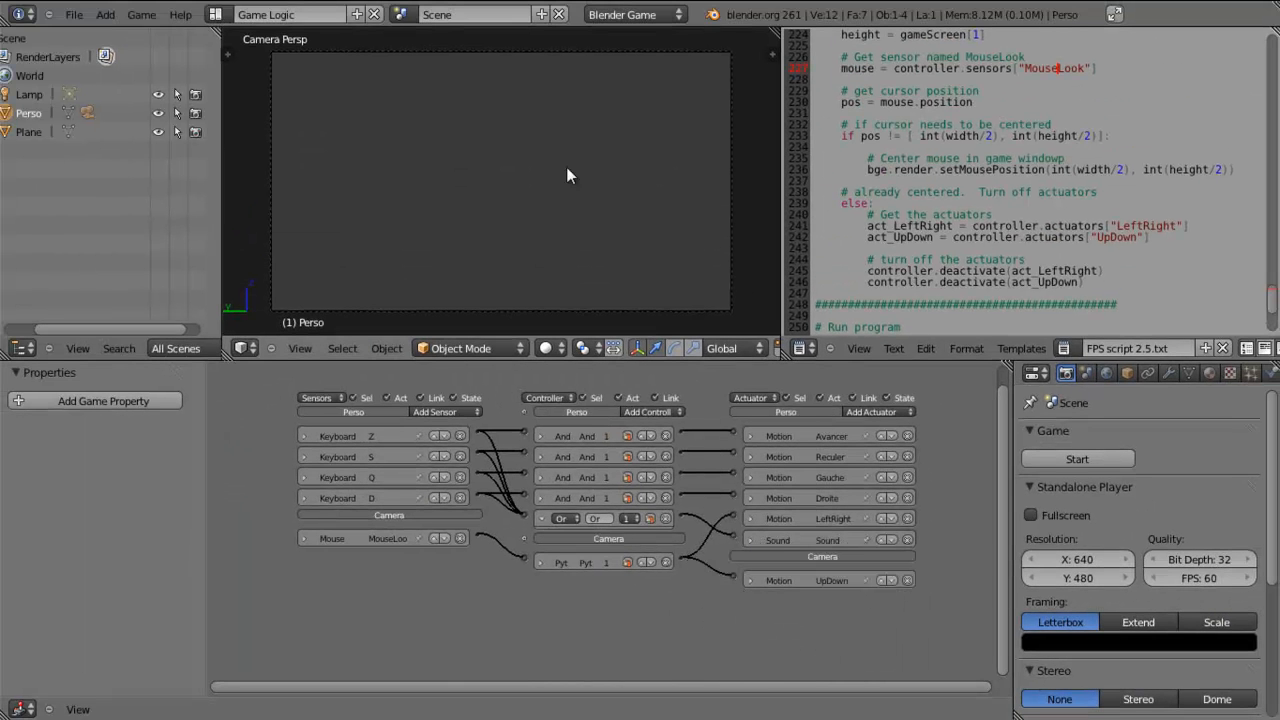
Play the game in the maximized camera view to test walking with the footstep sound, and return to the full layout.
{"action": "key", "text": "ctrl+Up"}
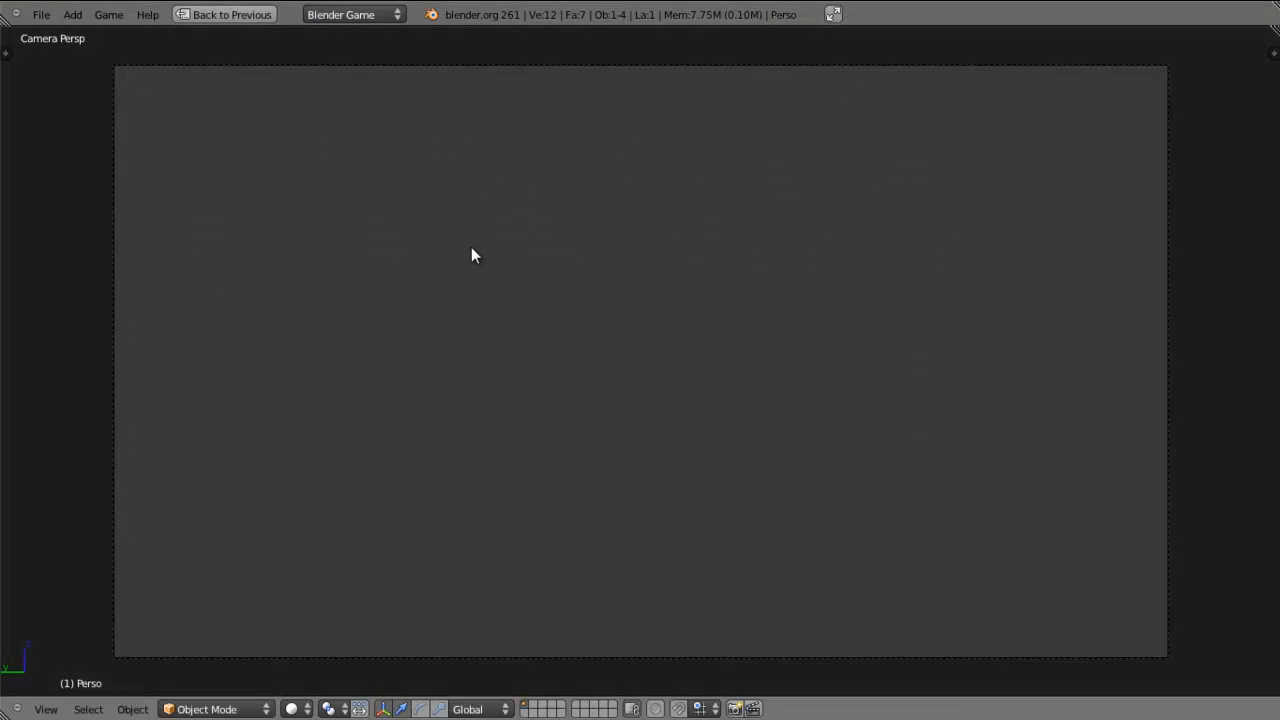
{"action": "key", "text": "p"}
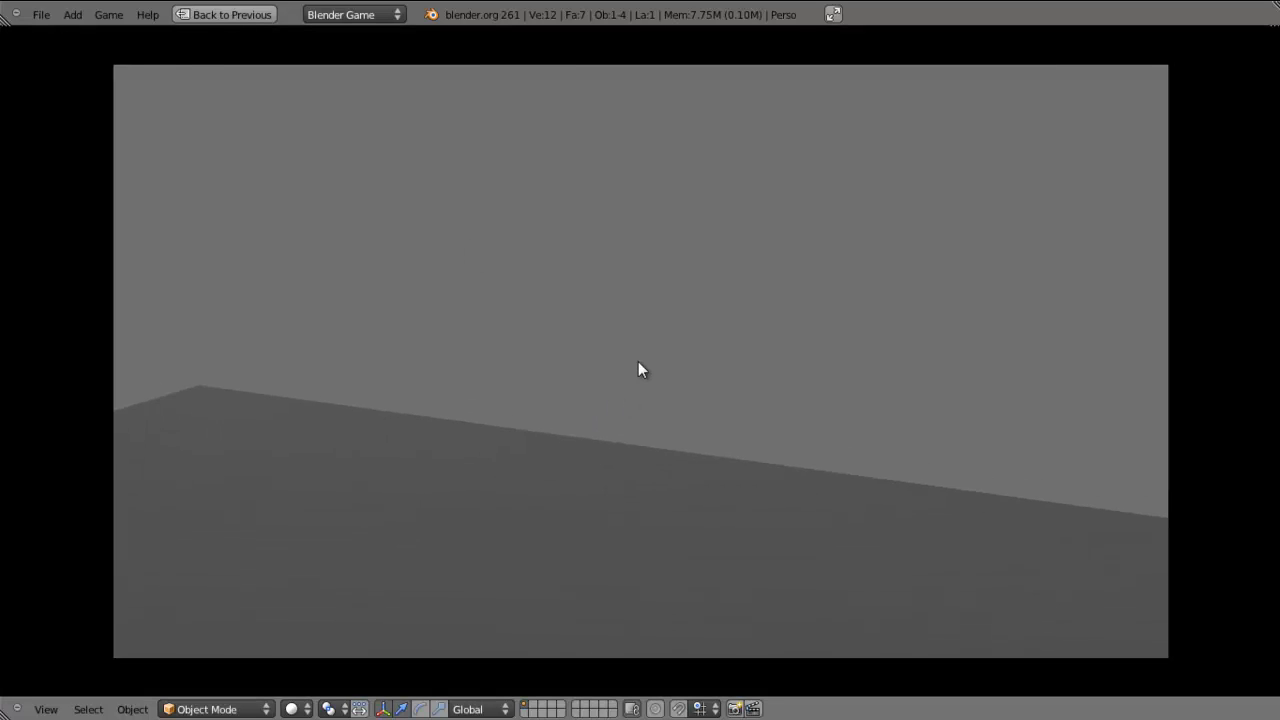
{"action": "key", "text": "w"}
{"action": "key", "text": "a"}
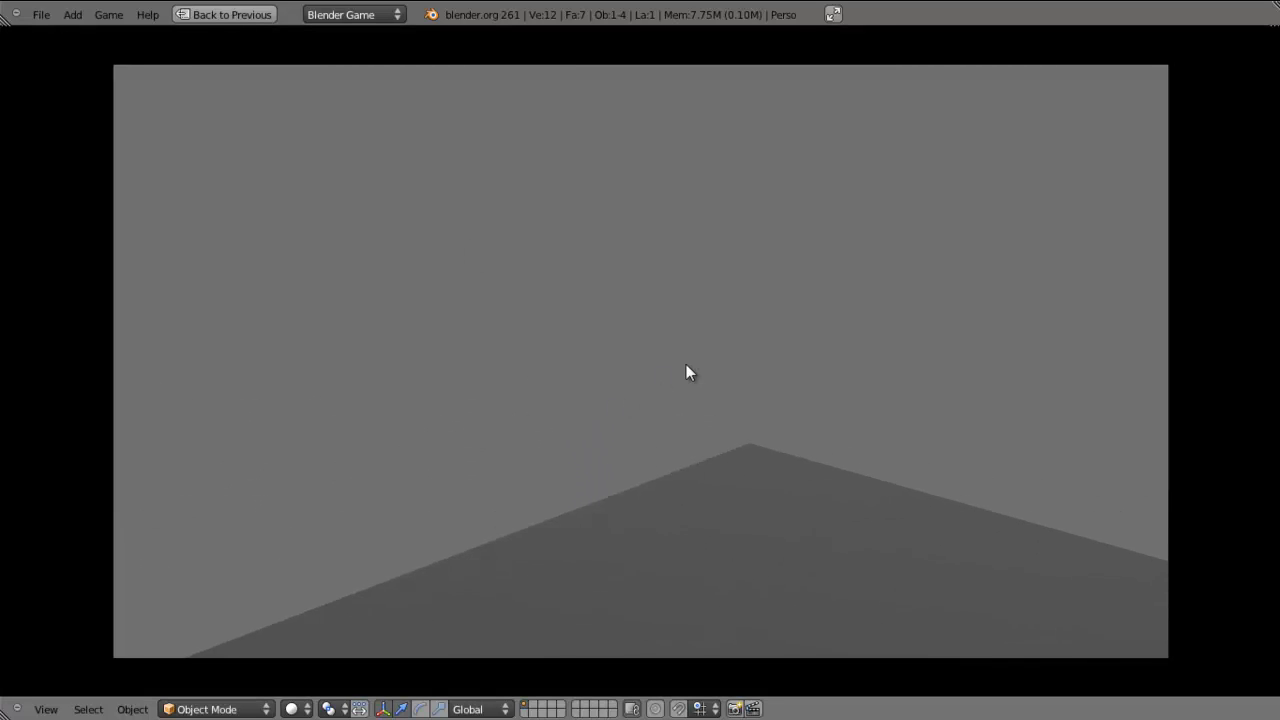
{"action": "key", "text": "d"}
{"action": "key", "text": "s"}
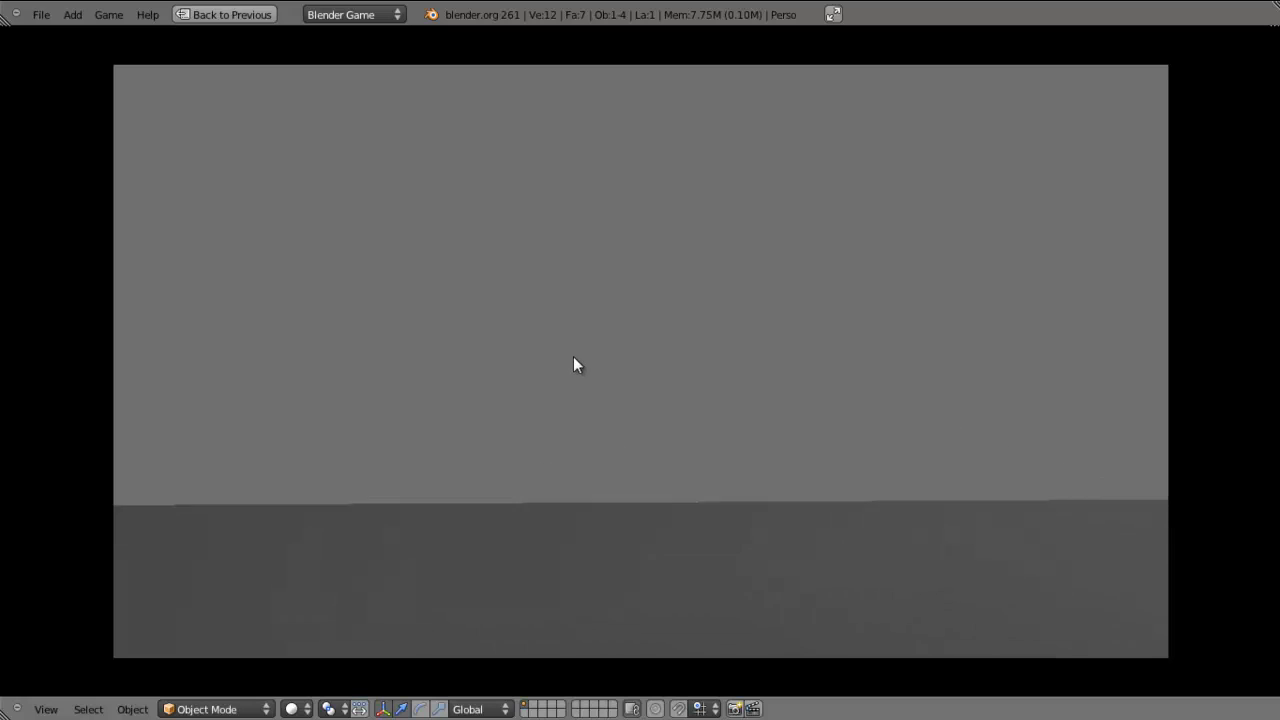
{"action": "key", "text": "a"}
{"action": "key", "text": "w"}
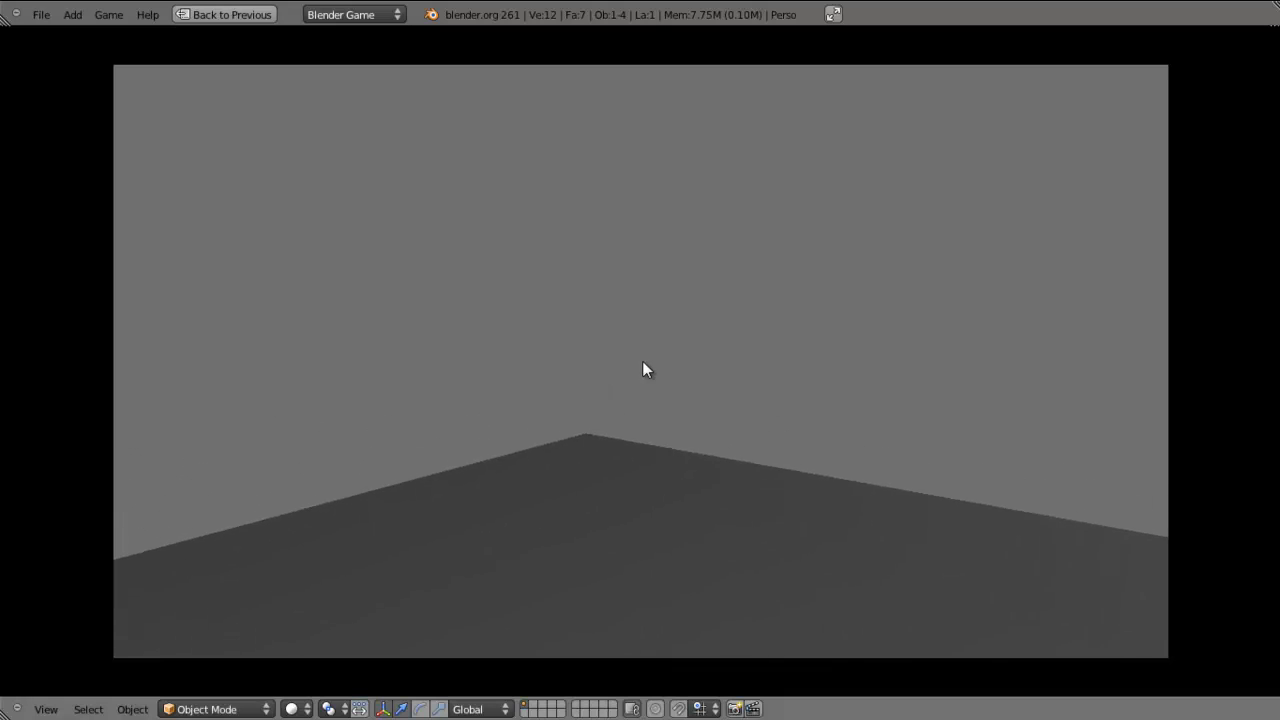
{"action": "key", "text": "Escape"}
{"action": "key", "text": "ctrl+Up"}
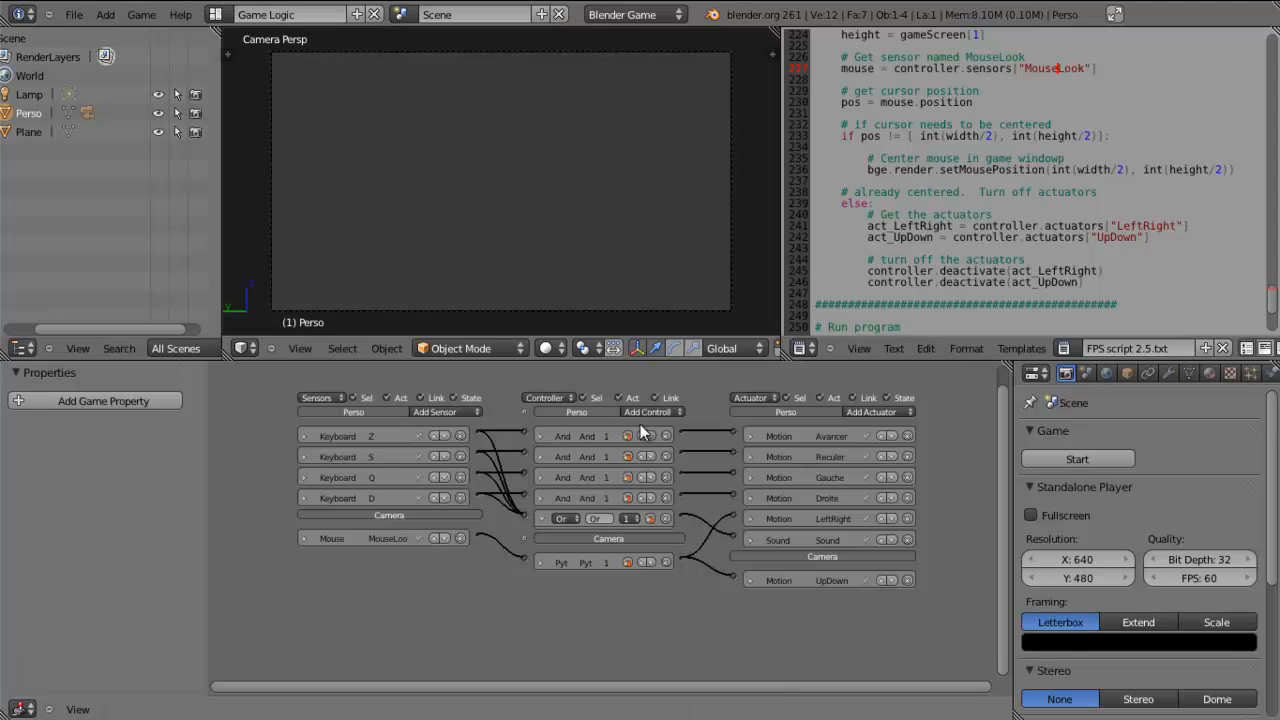